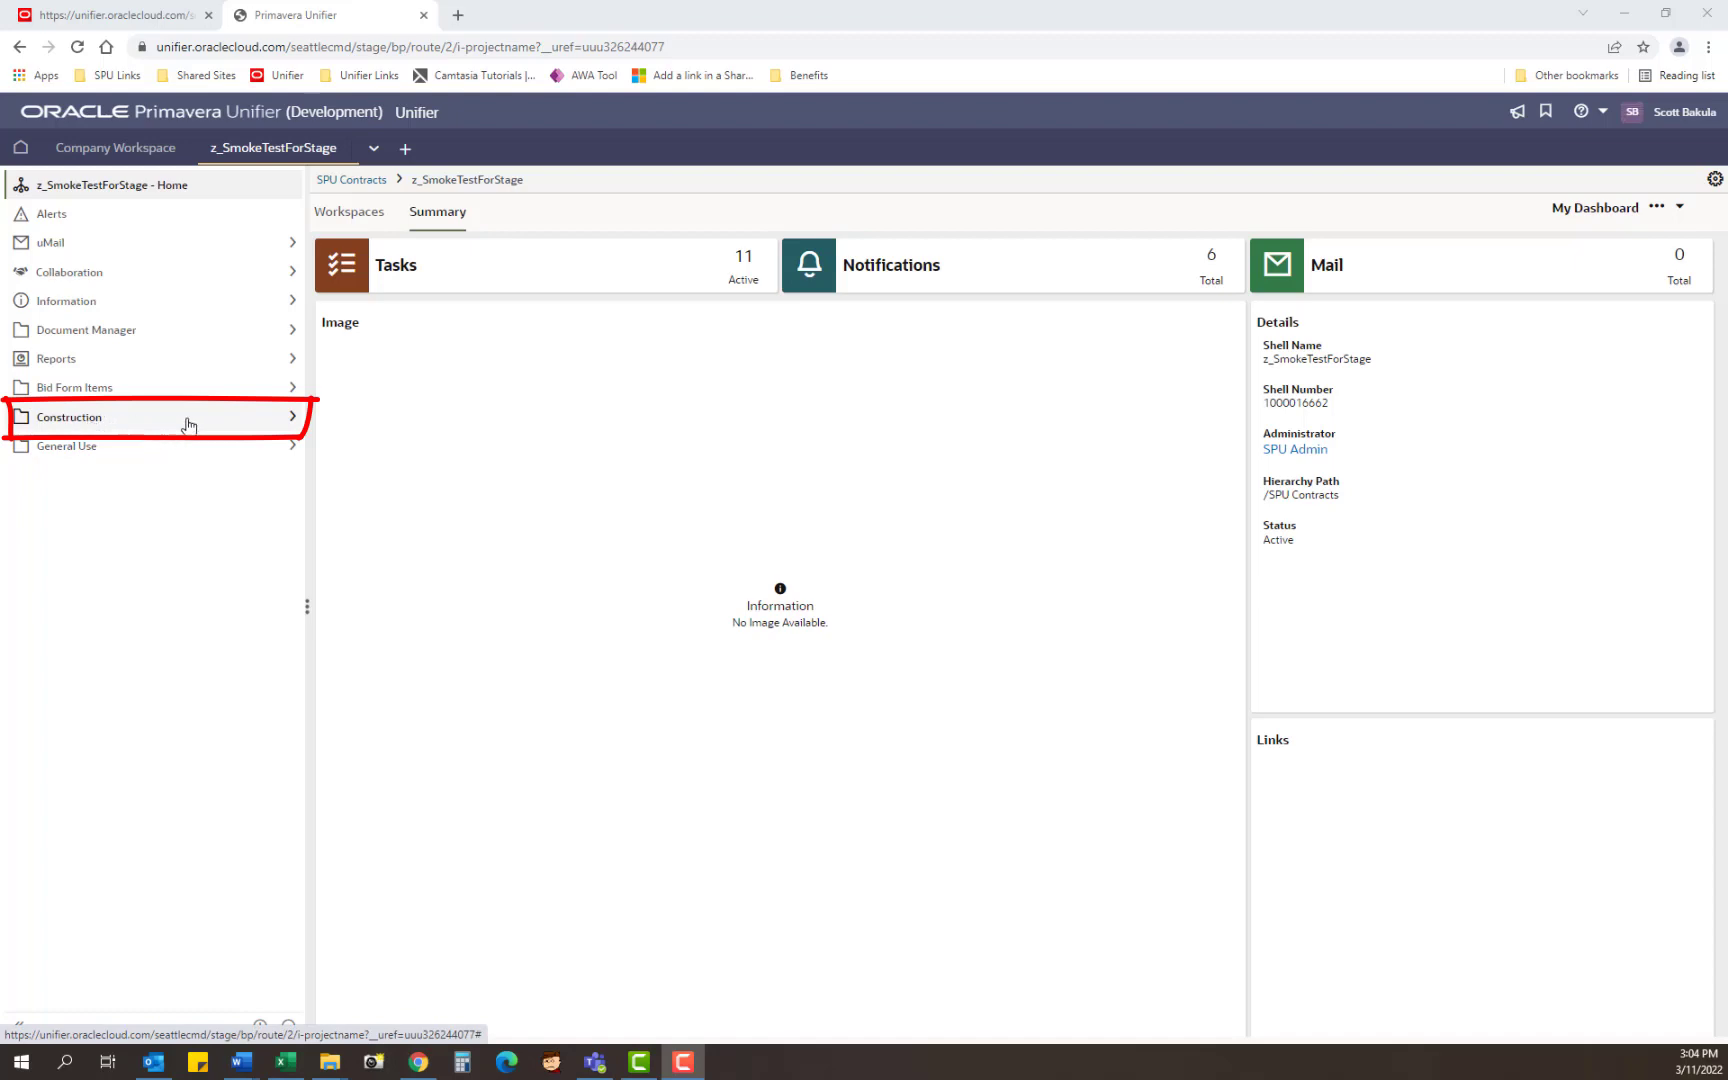
# Step: Expand Construction in the z_SmokeTestForStage project to list its business processes
pyautogui.click(292, 418)
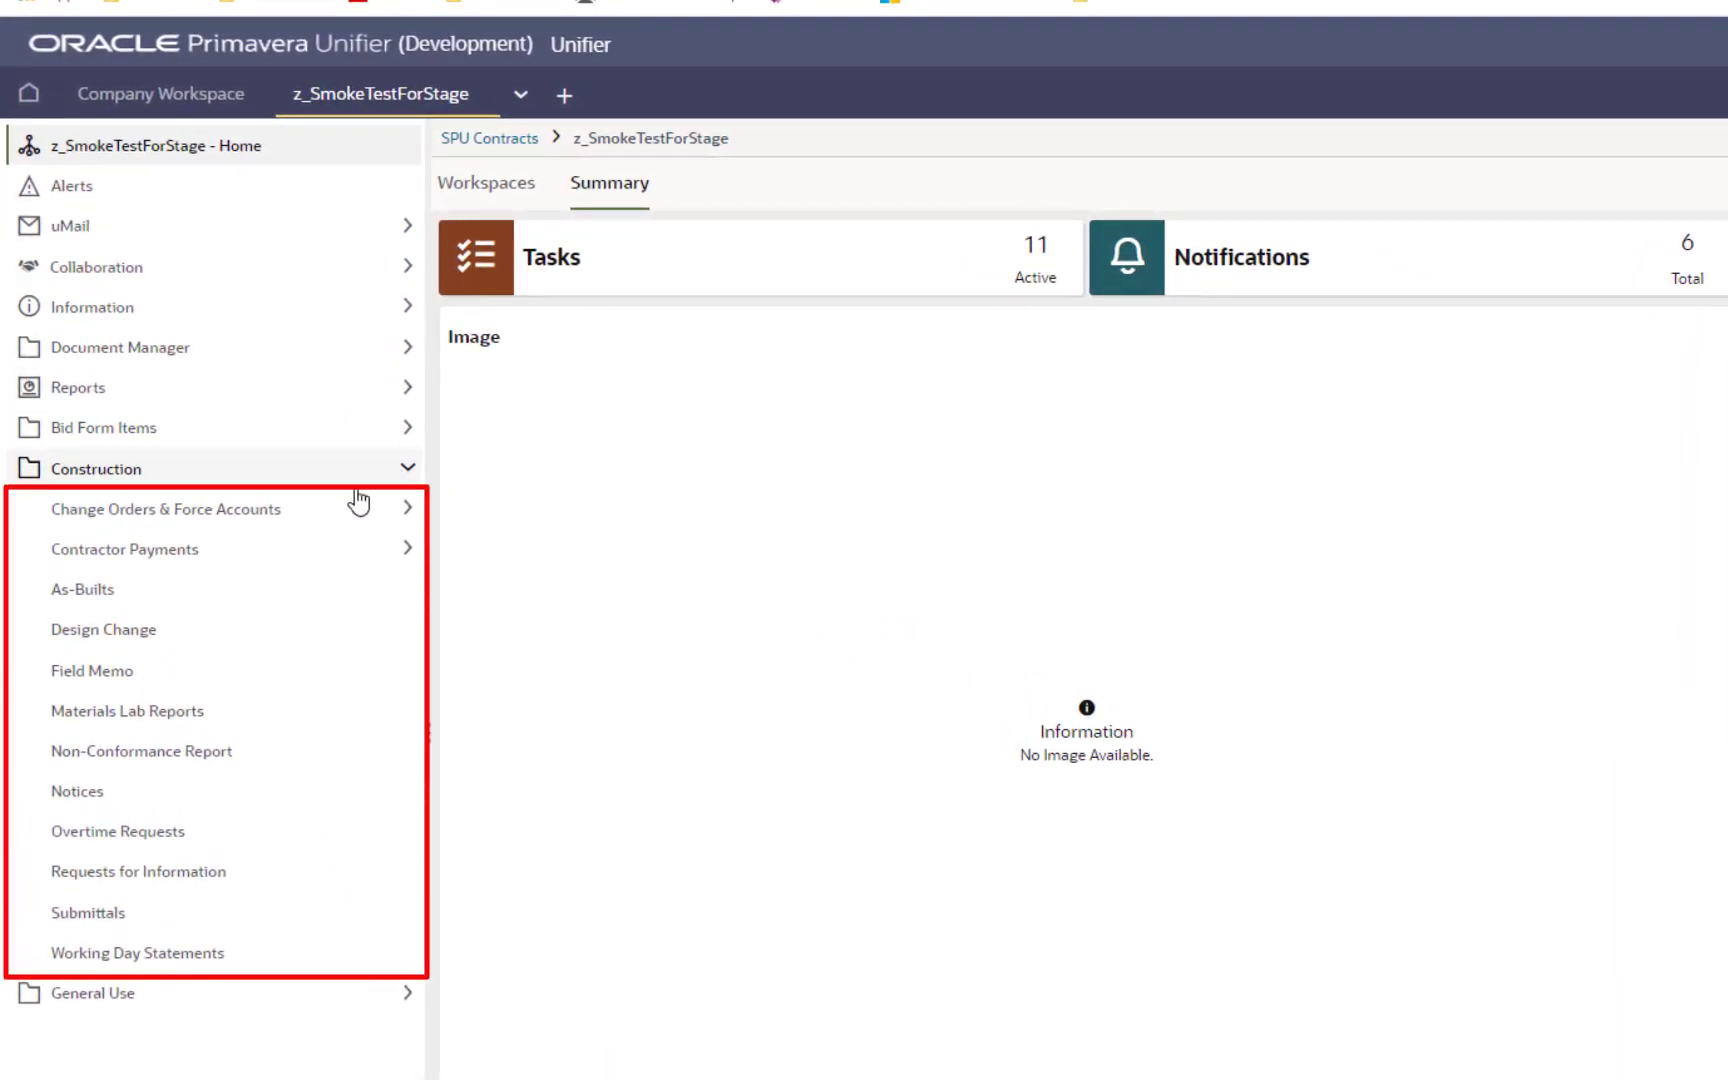
# Step: Open the Change Orders log and review CO-00001, Watertightness Test & Supervision
pyautogui.click(407, 510)
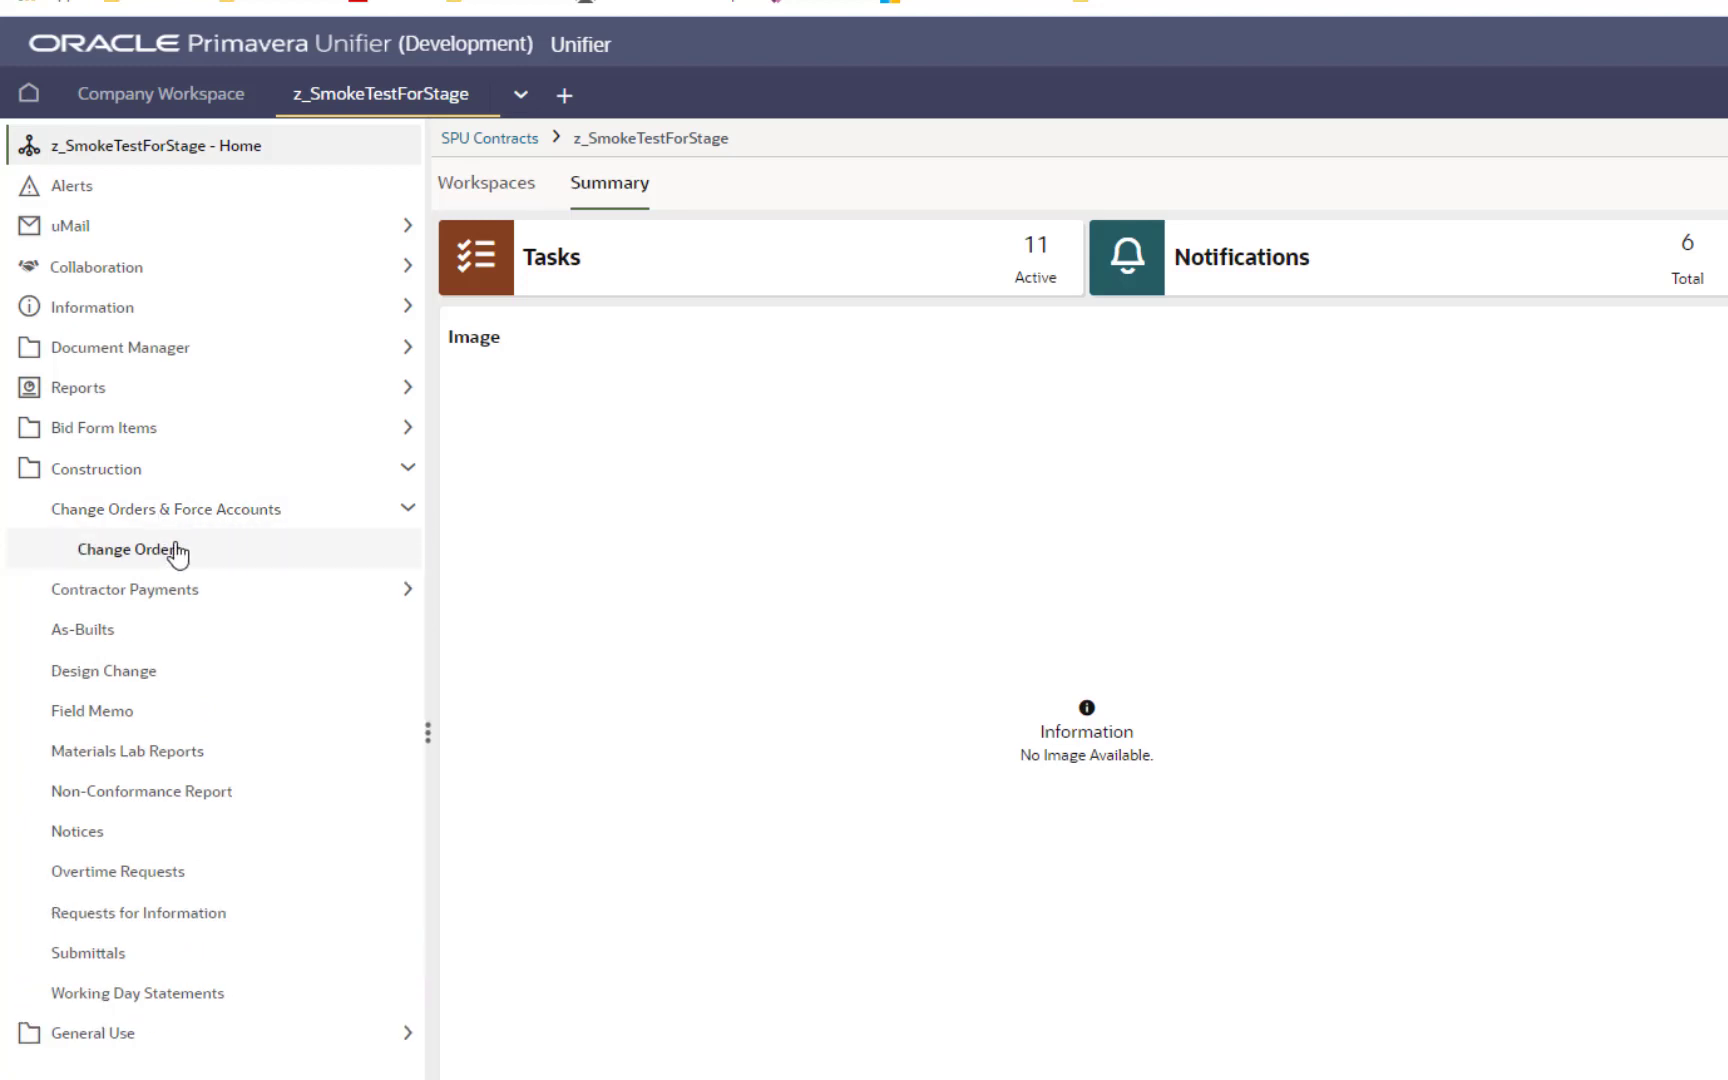
pyautogui.click(145, 558)
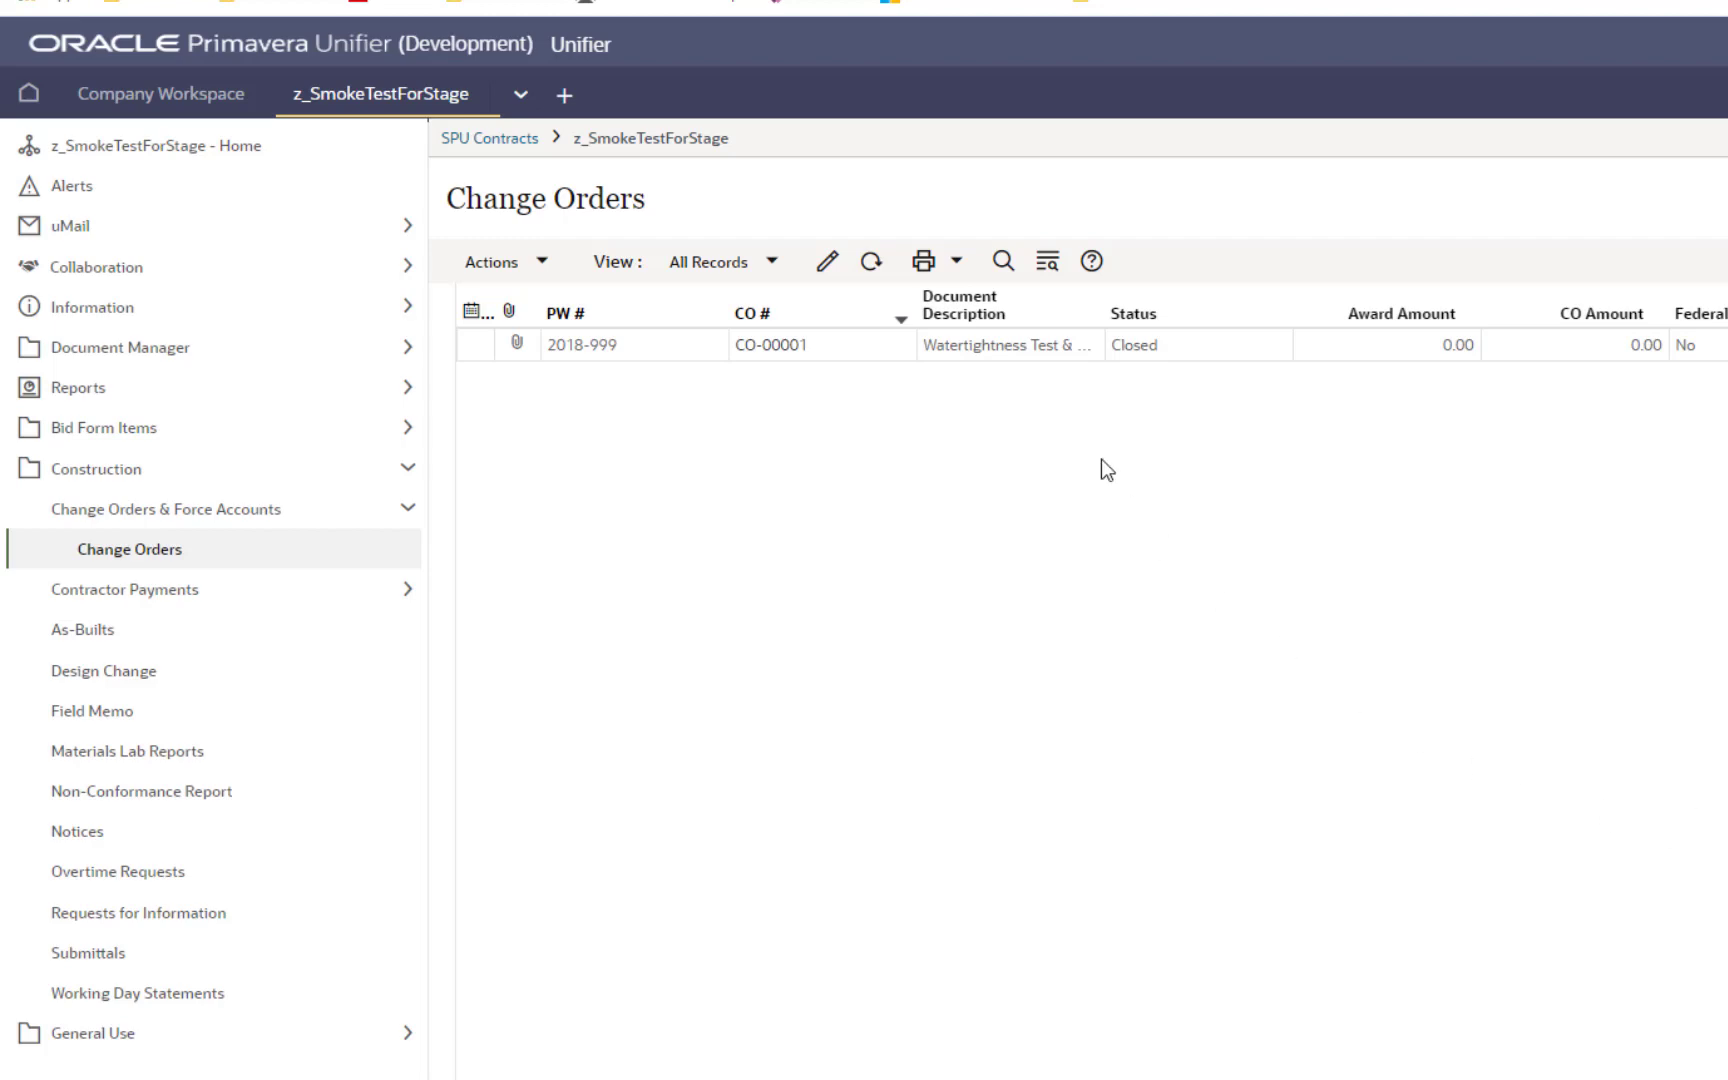
pyautogui.doubleClick(998, 360)
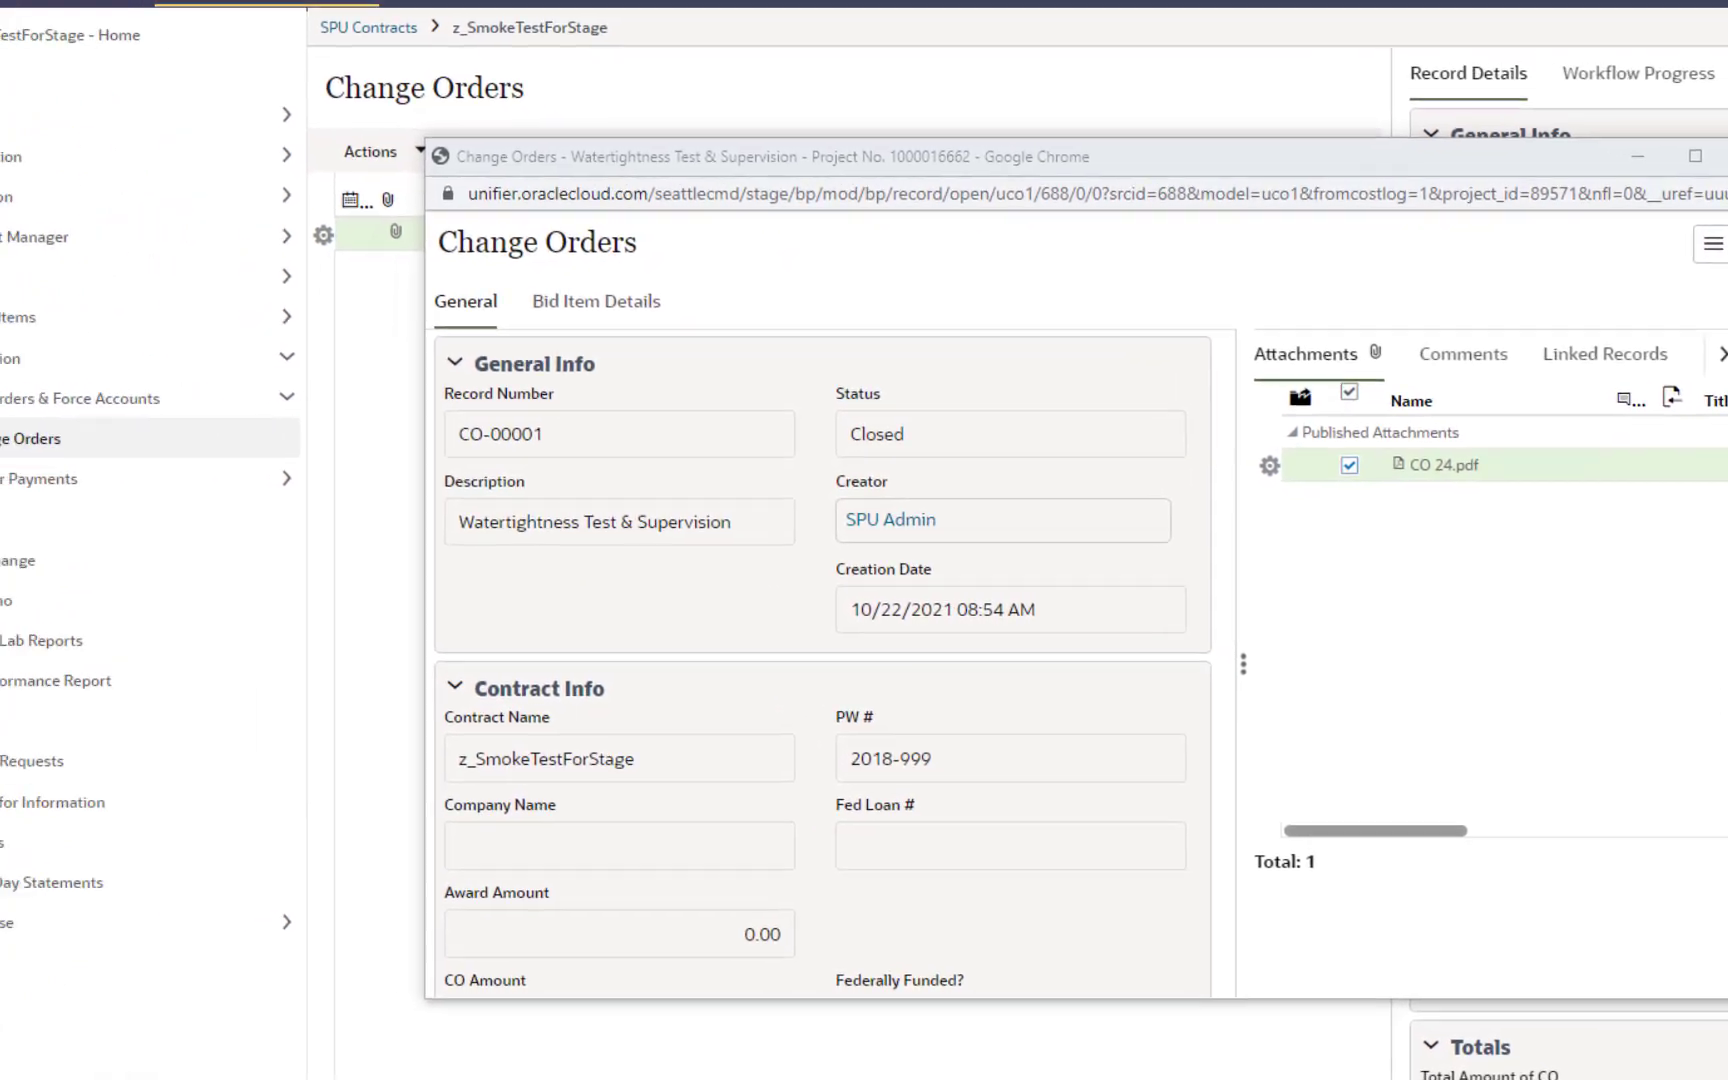
pyautogui.click(1534, 137)
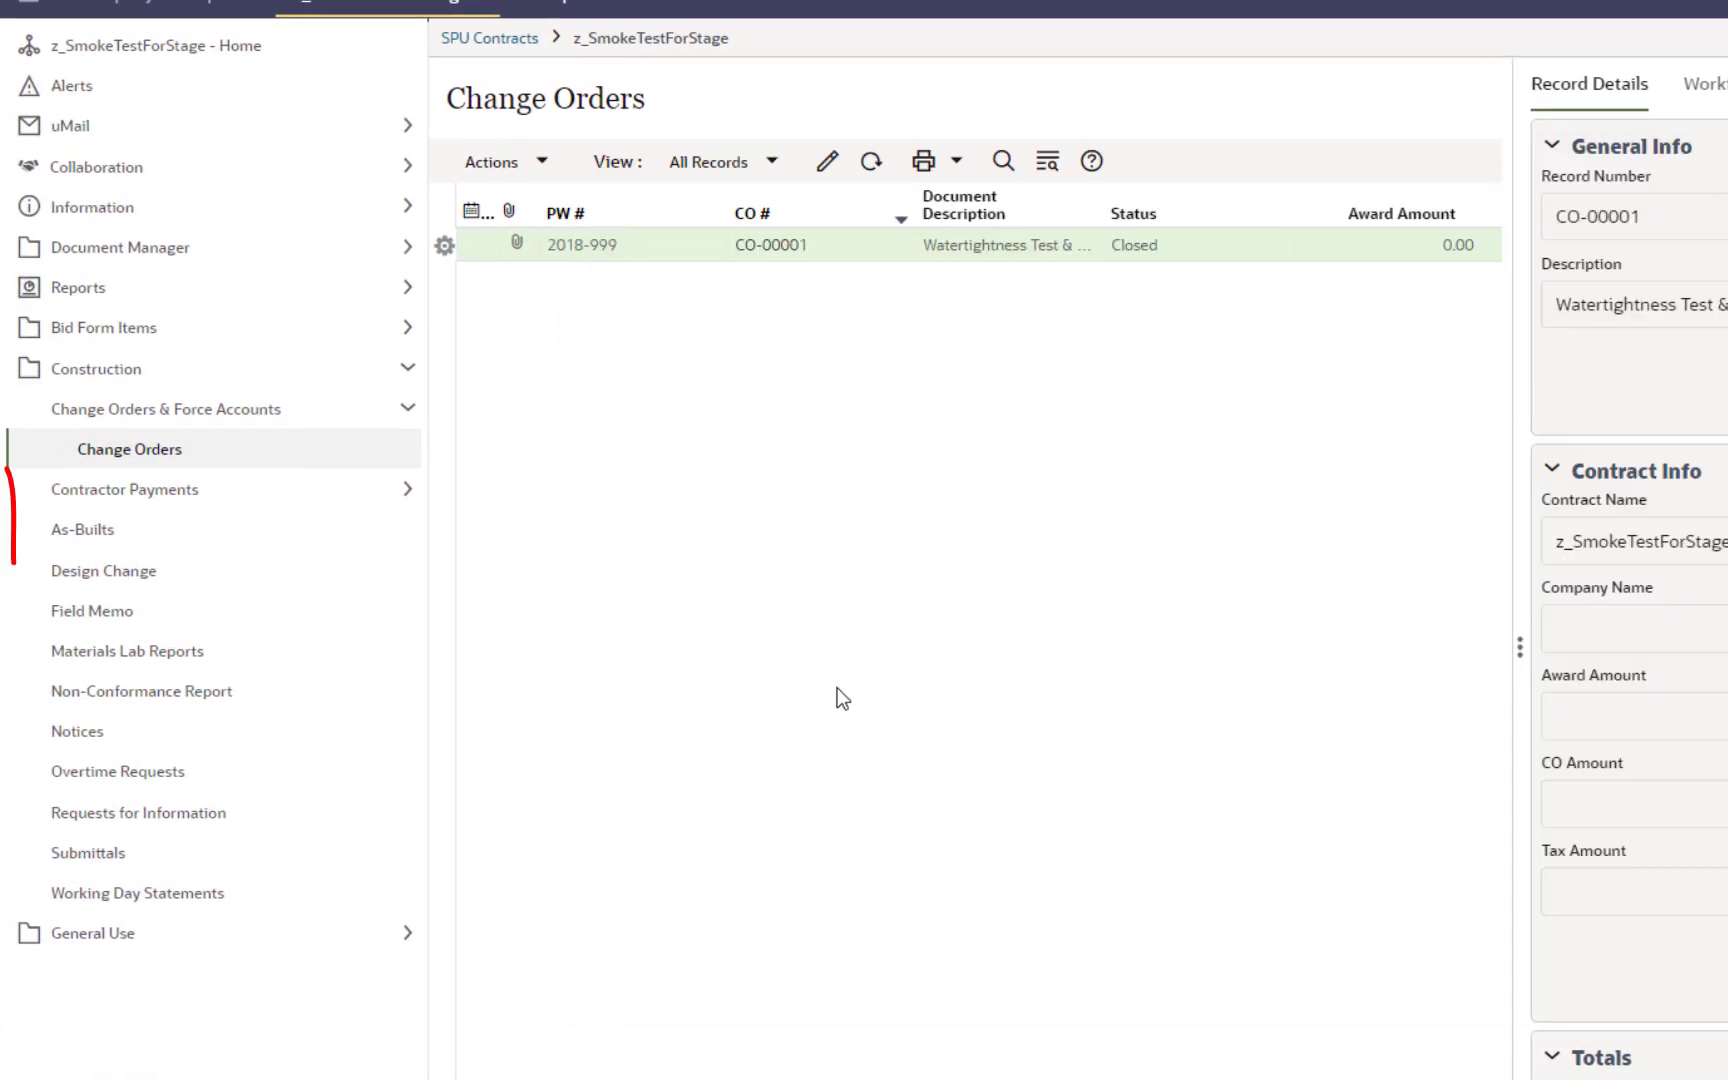
# Step: Go through Contractor Payments and Progress Estimate to the As-Builts log listing AB-0009 to AB-0015
pyautogui.click(411, 493)
pyautogui.click(123, 535)
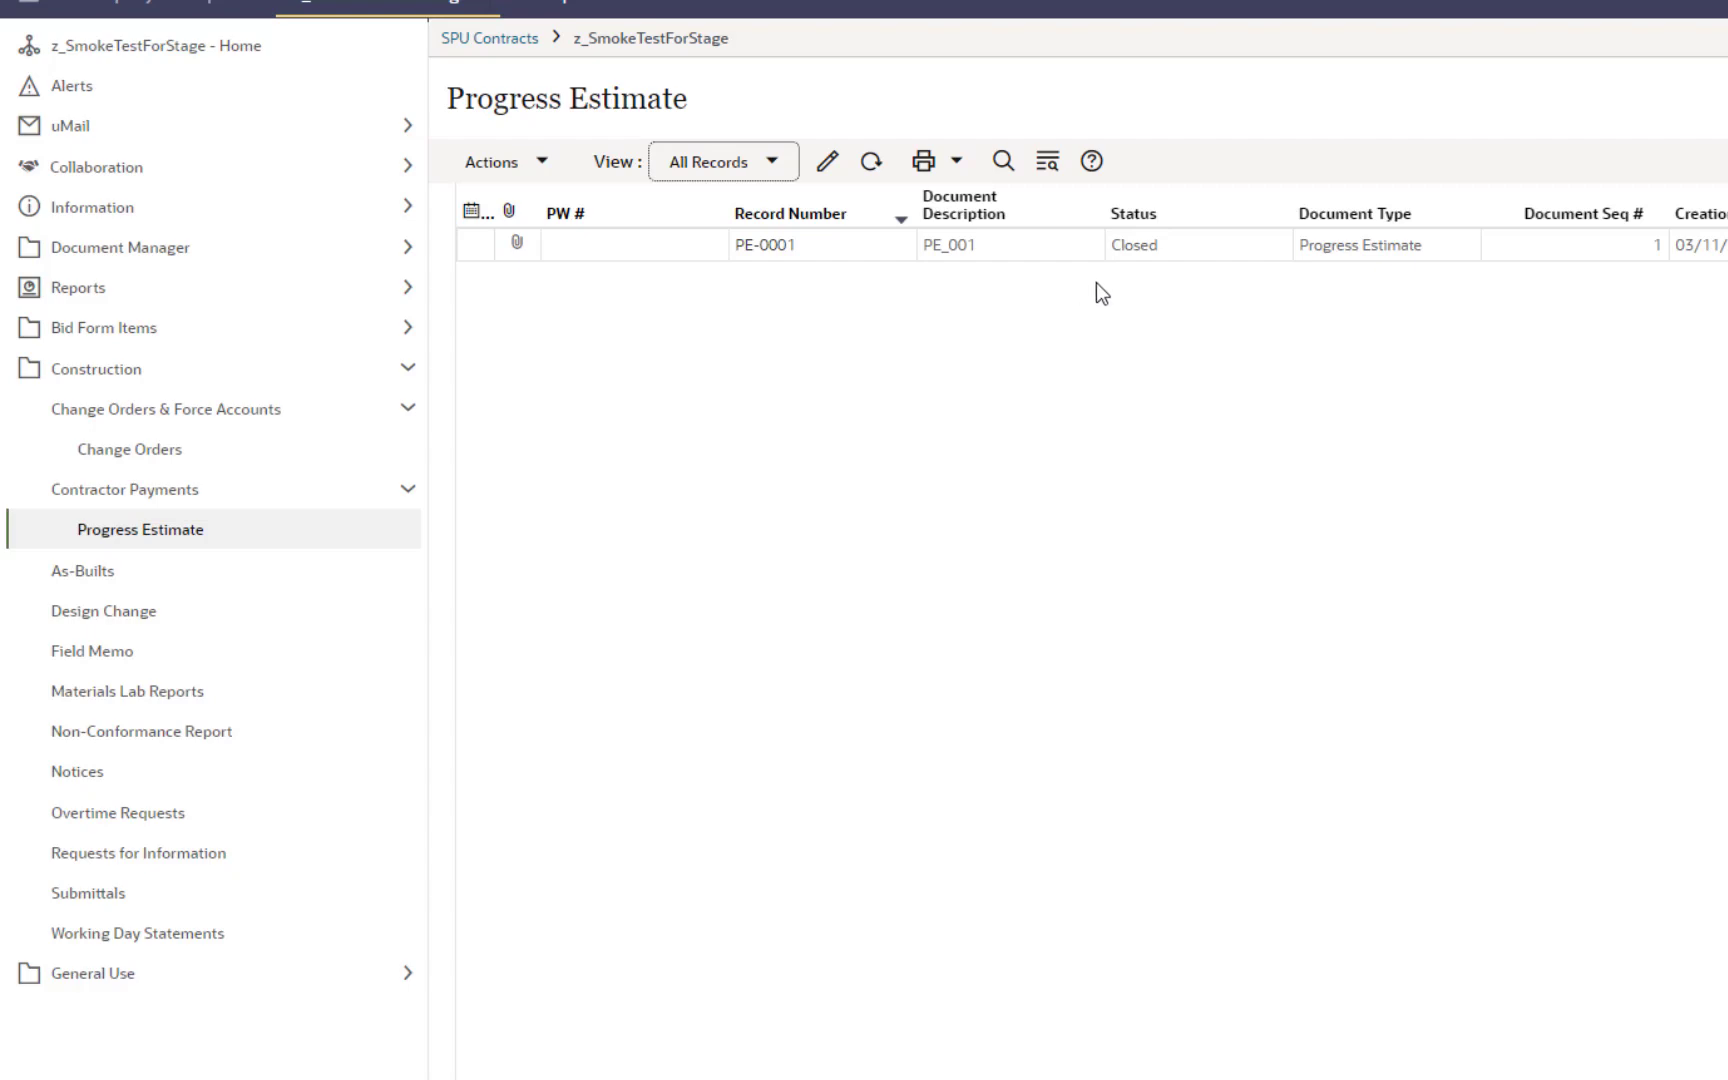
pyautogui.click(90, 573)
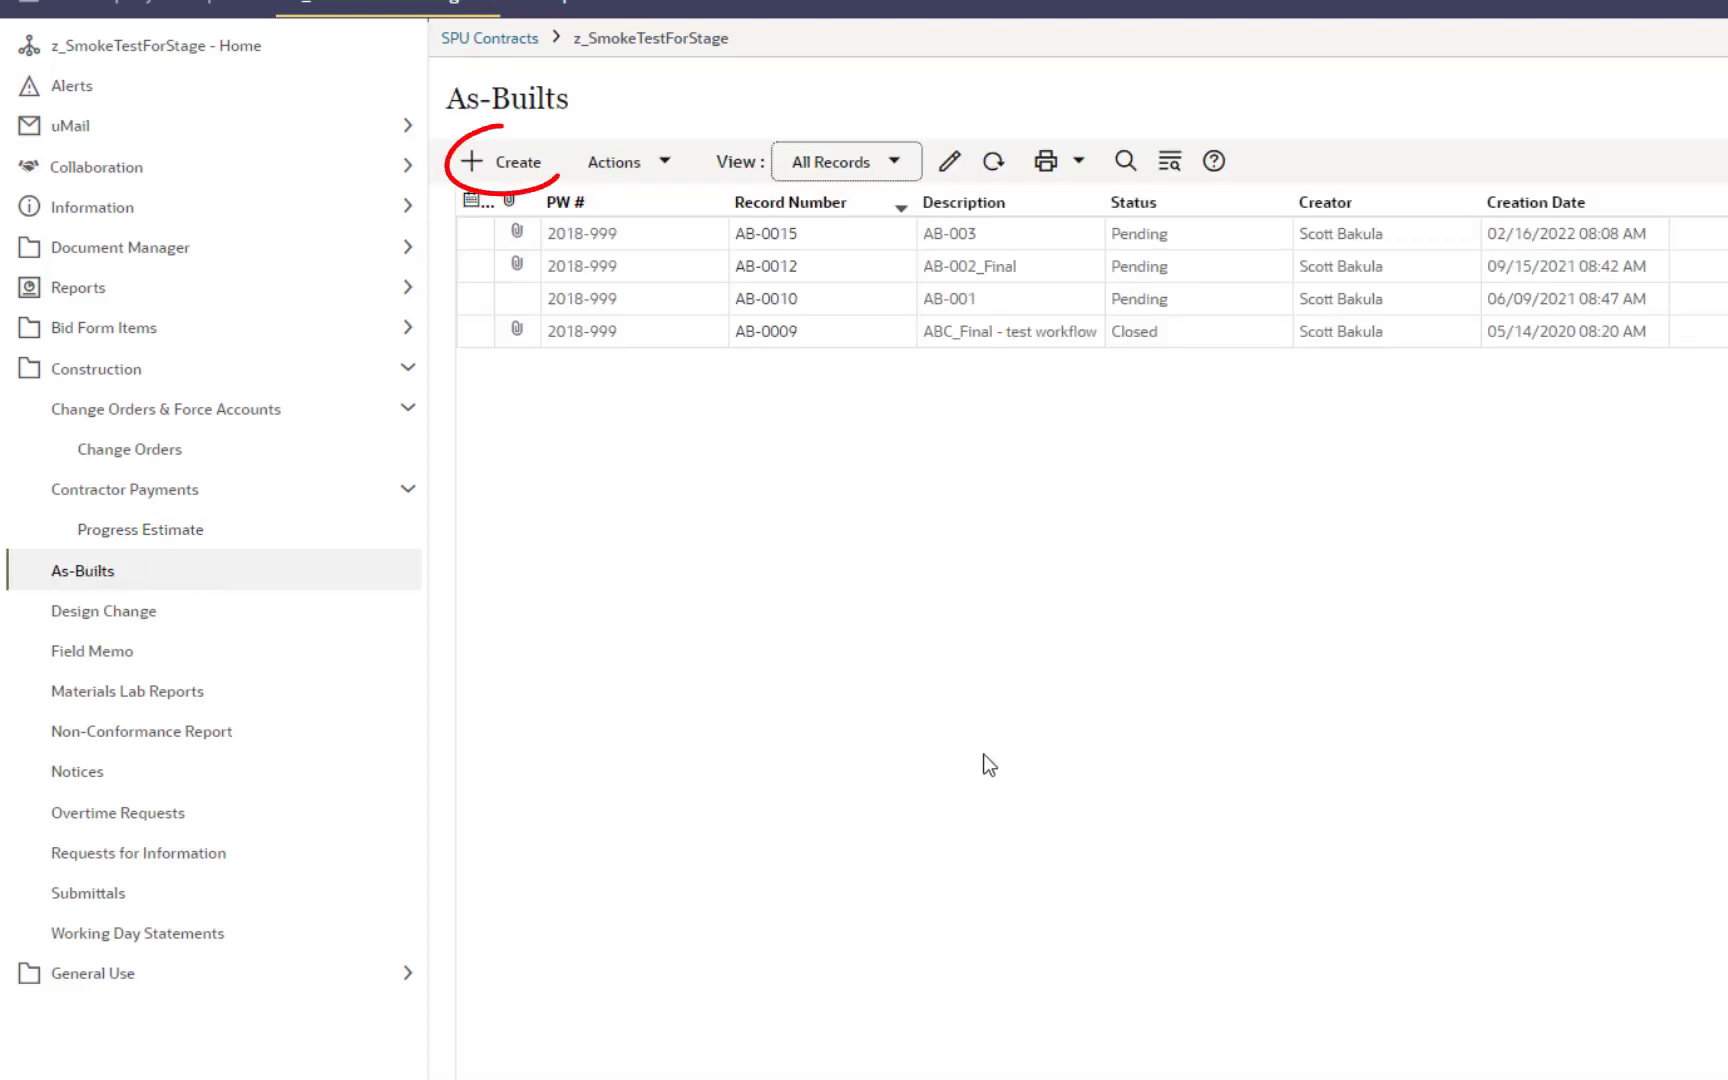
# Step: Create a new As-Built, set Vault Plan No., and add a hand-delivery comment to the Resident Engineer dated 3/11/2022
pyautogui.click(481, 163)
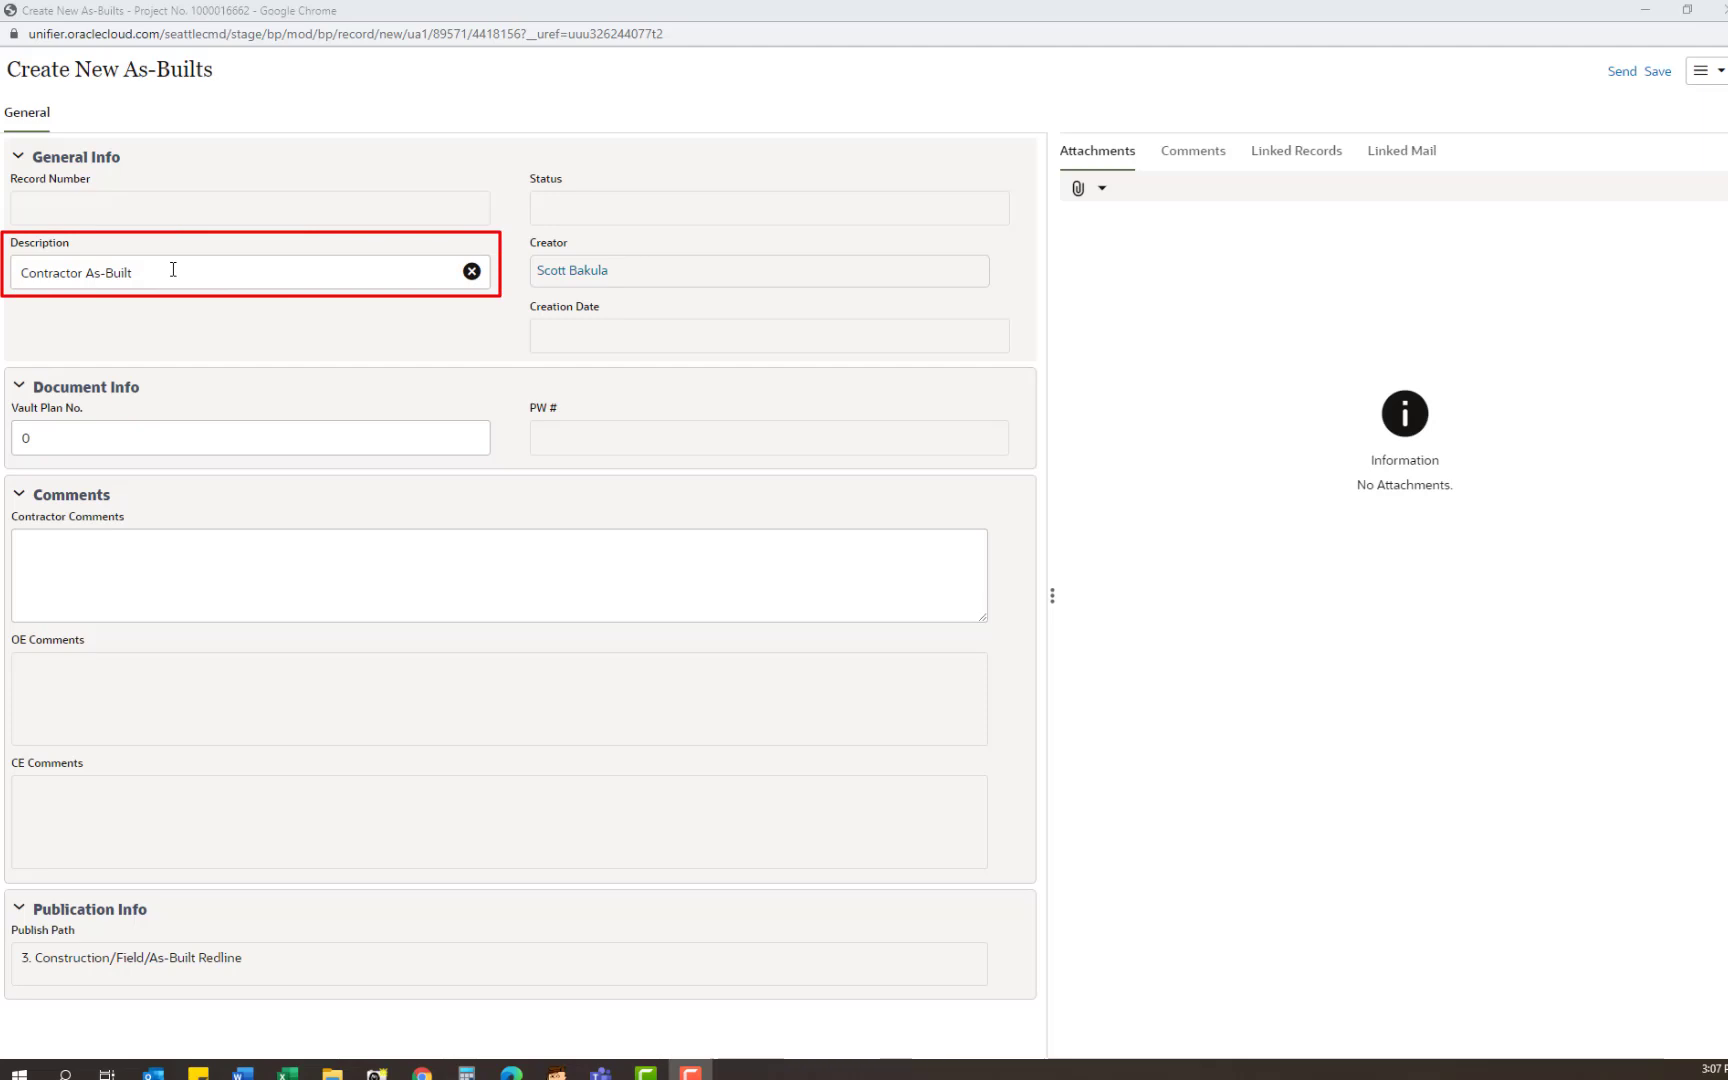
pyautogui.click(63, 438)
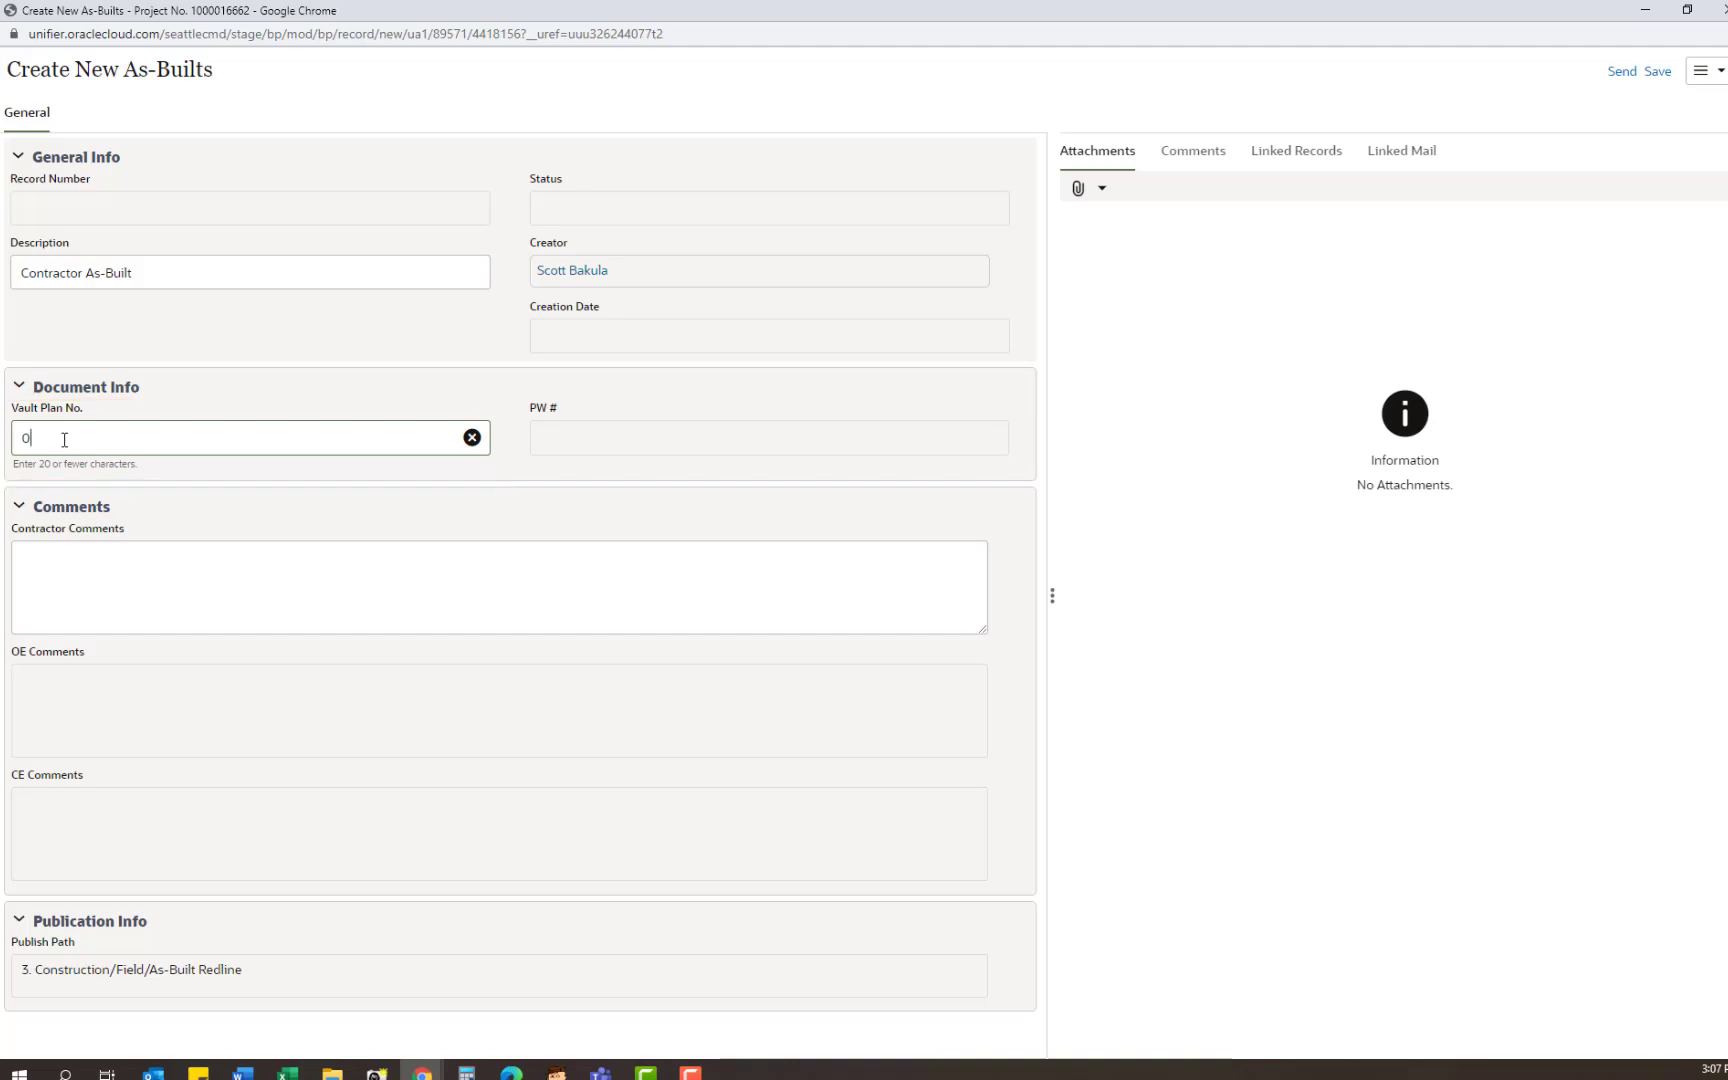
pyautogui.click(155, 560)
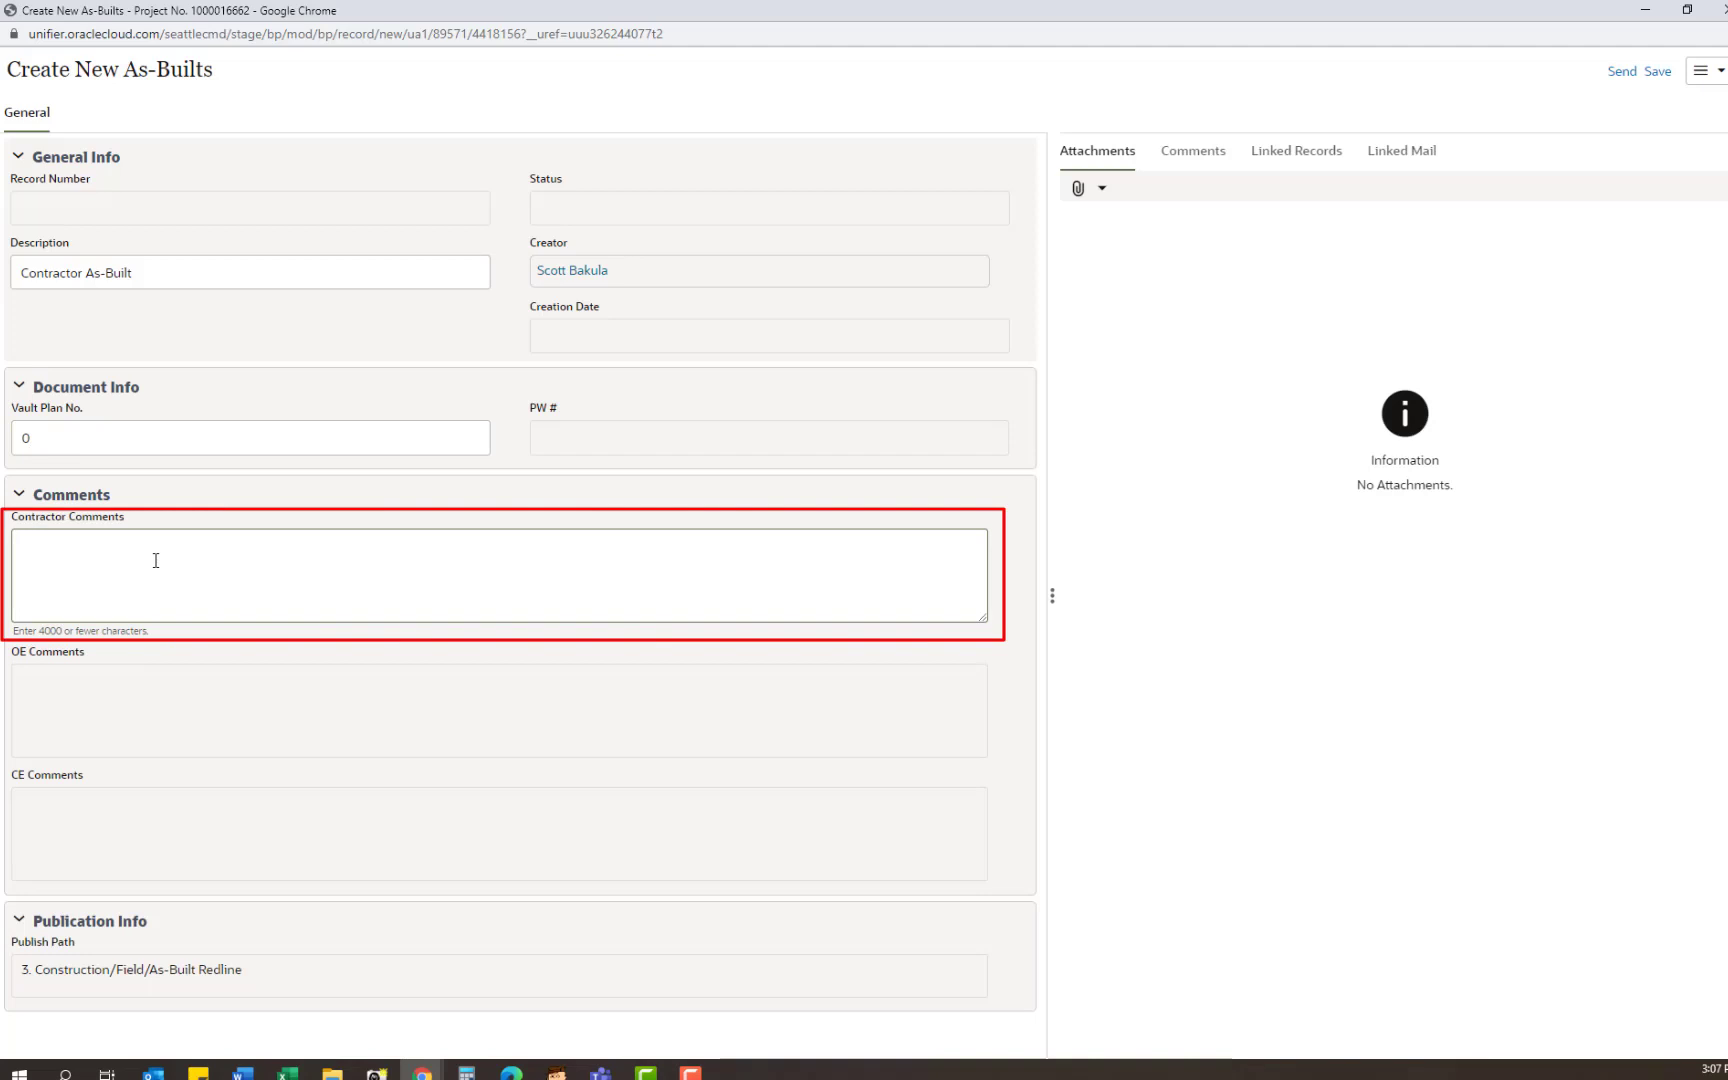
pyautogui.write('Hand delivered as-built to Resident Engineer on 3/11/2022. -JD')
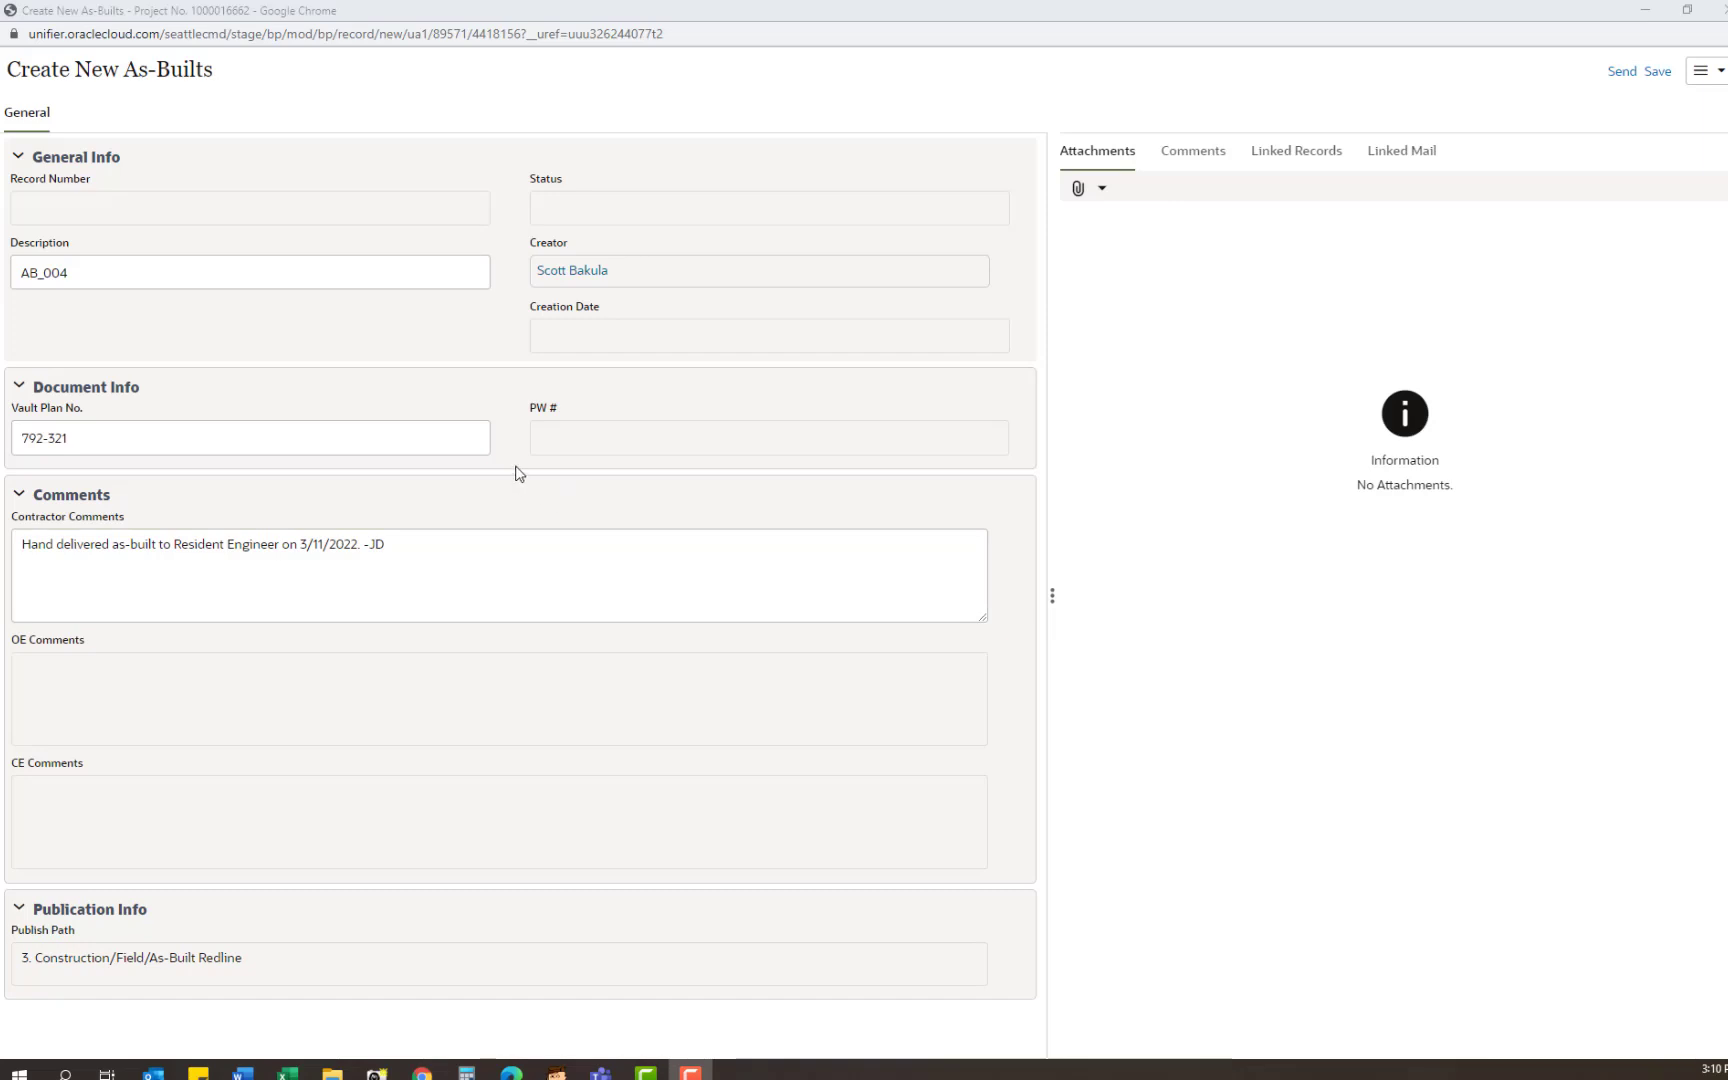
# Step: Upload AB-004.pdf from the computer as an attachment to the new As-Built
pyautogui.click(1080, 190)
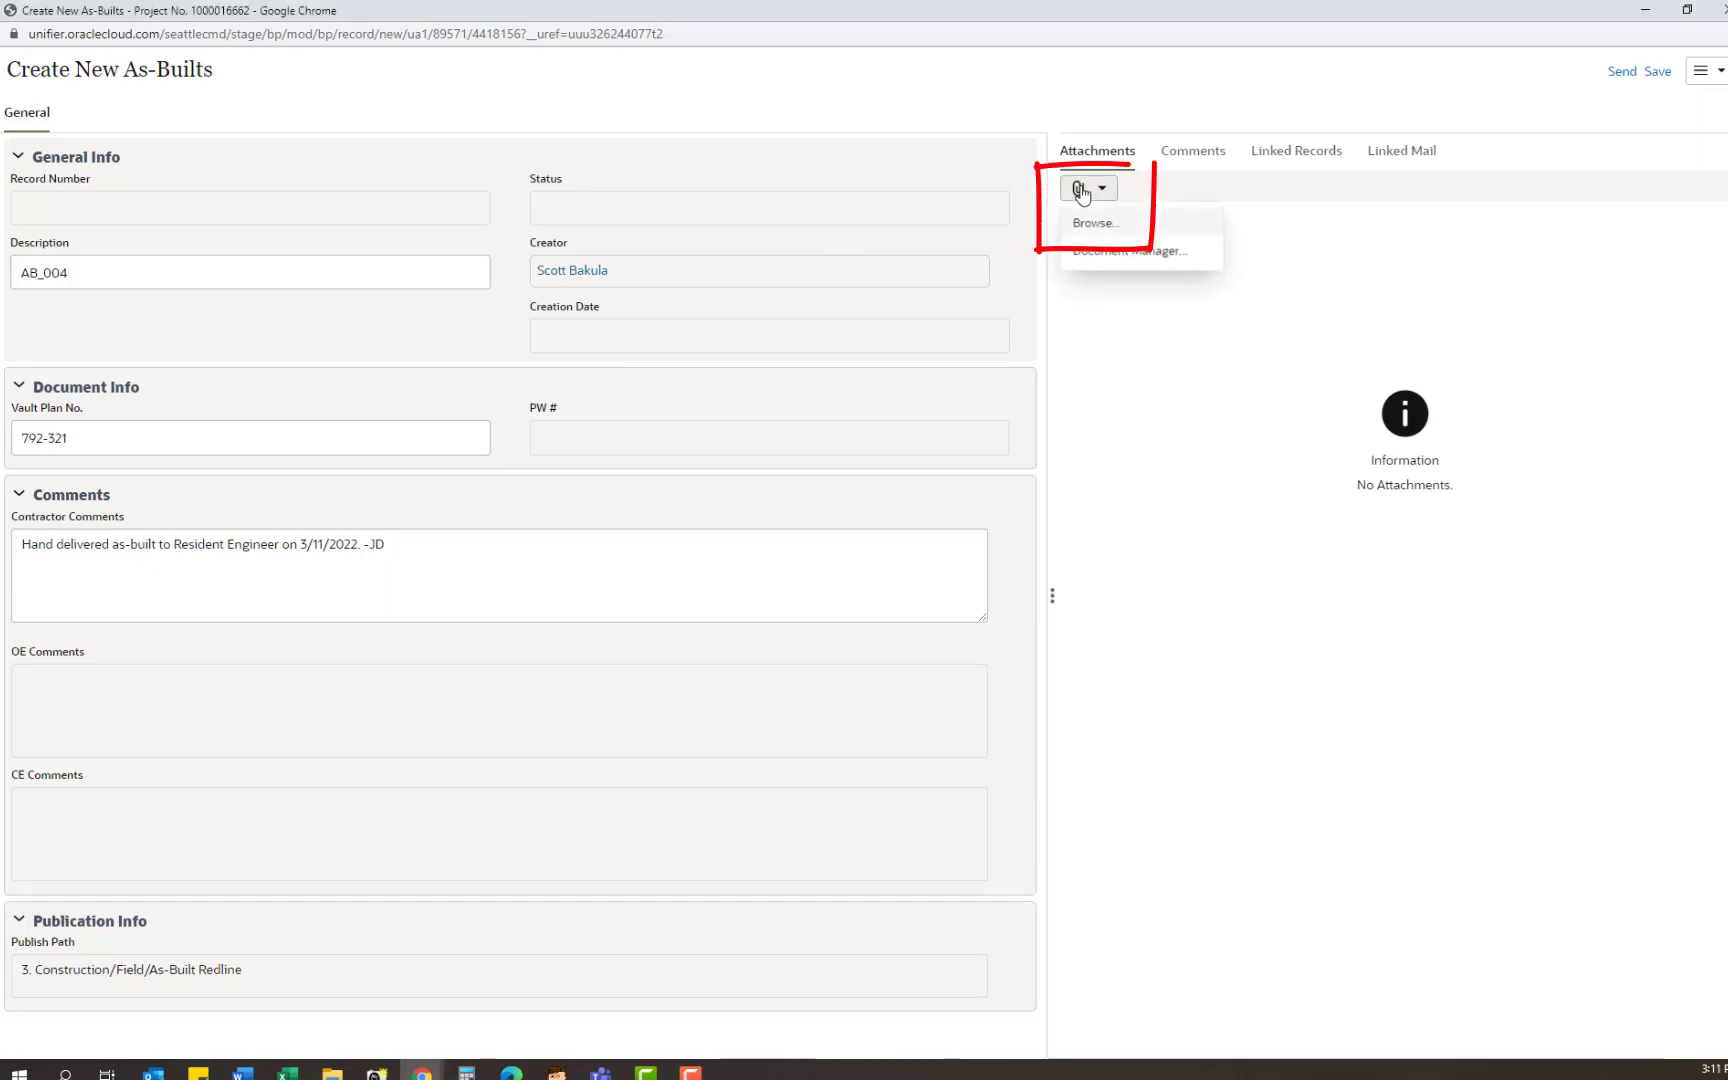
pyautogui.click(1120, 225)
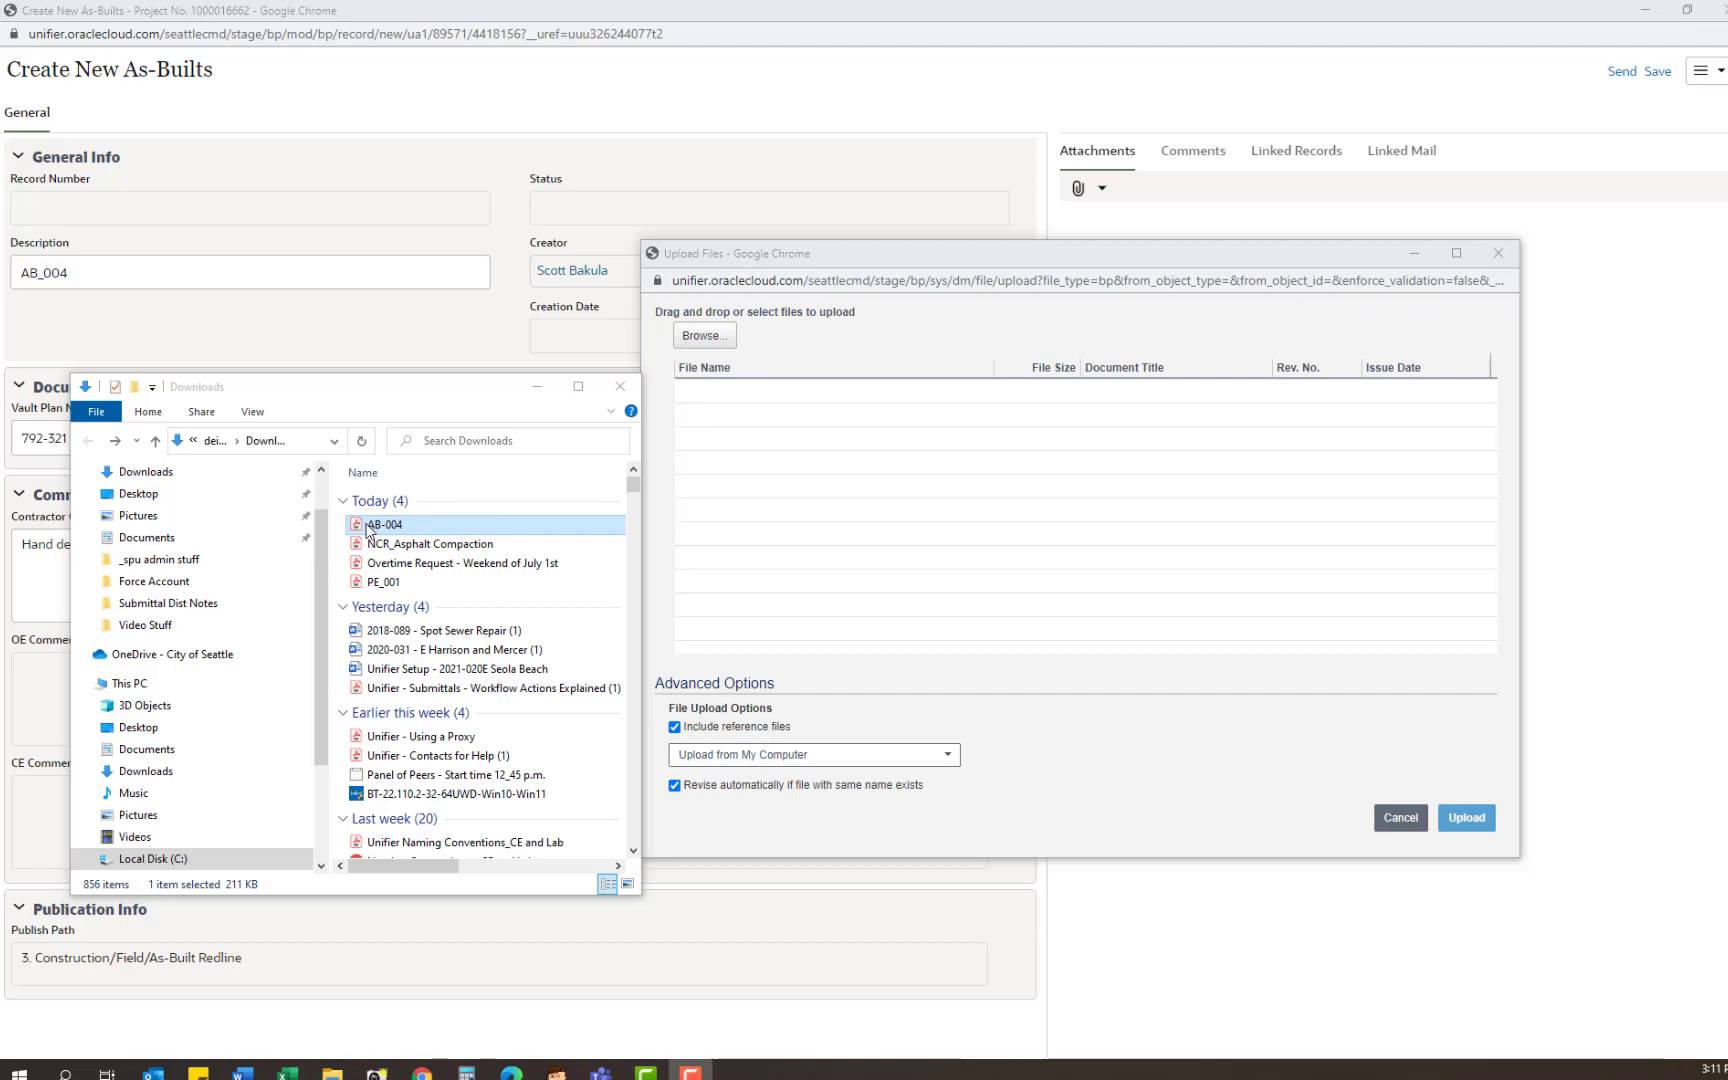
pyautogui.moveTo(372, 525); pyautogui.dragTo(792, 506)
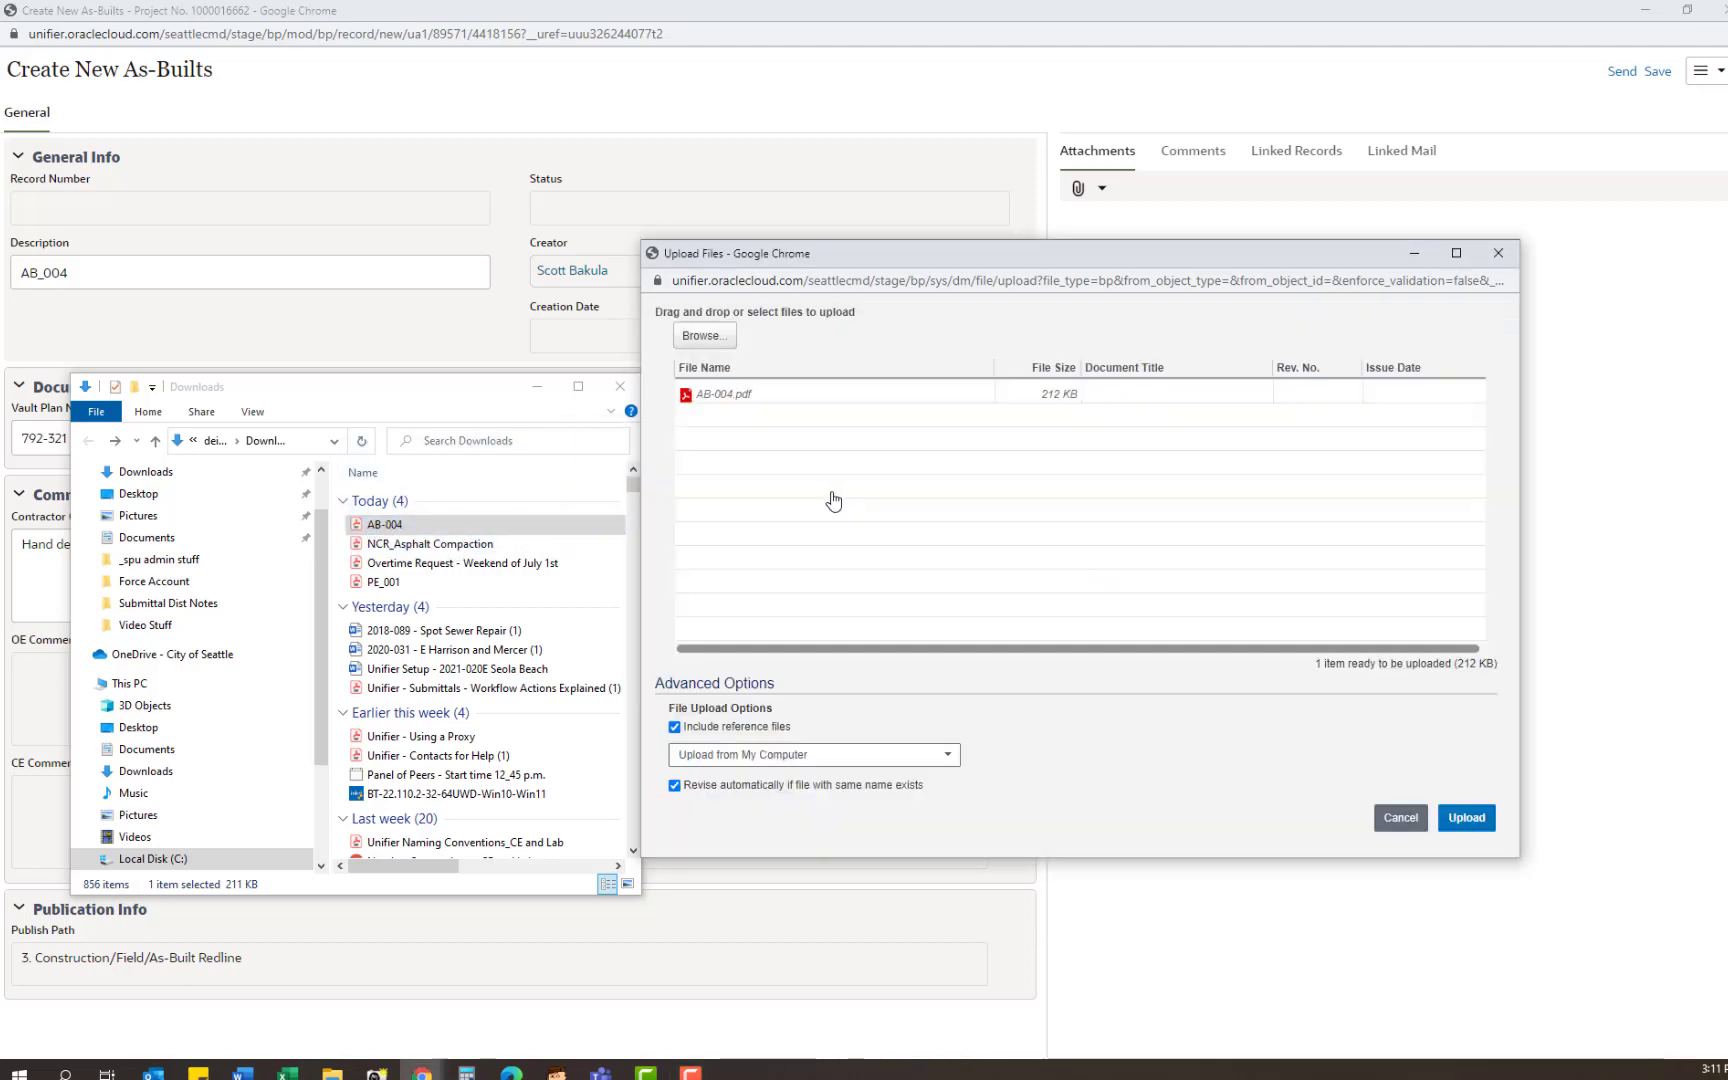
pyautogui.click(1477, 819)
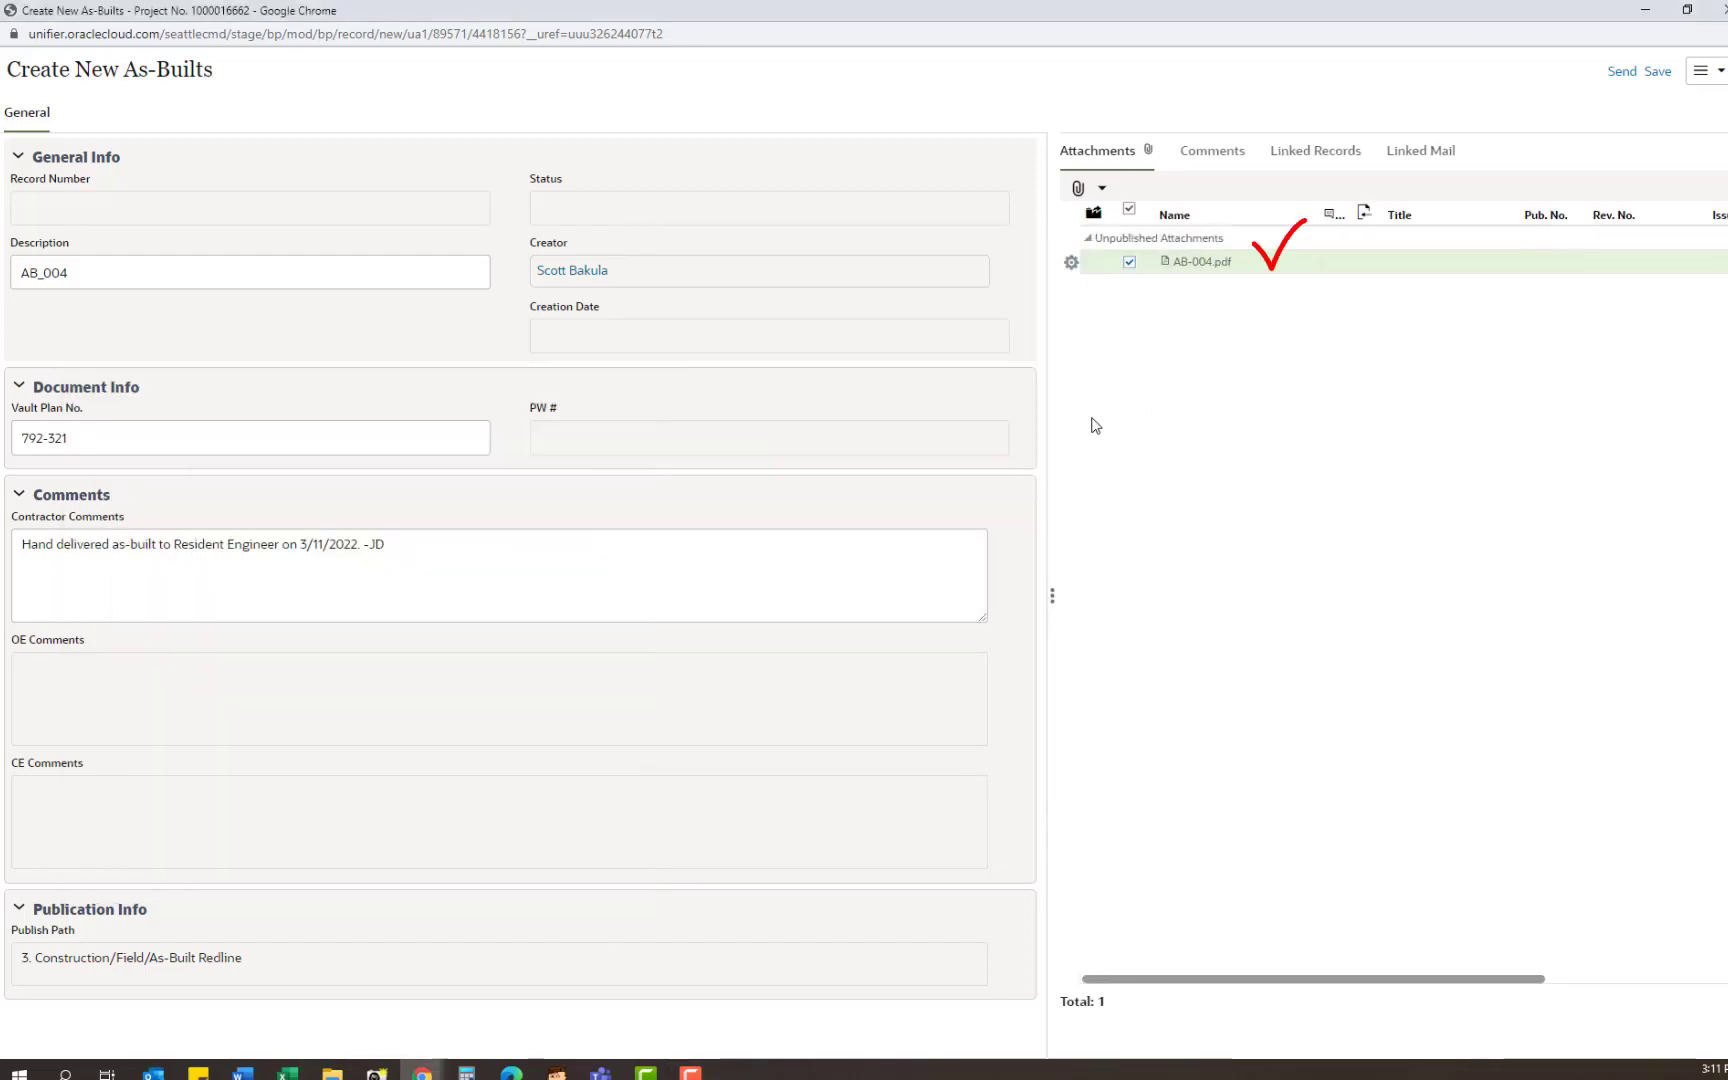
# Step: Route the As-Built for OE verification, creating AB-0016, then open the Design Change log
pyautogui.click(1620, 74)
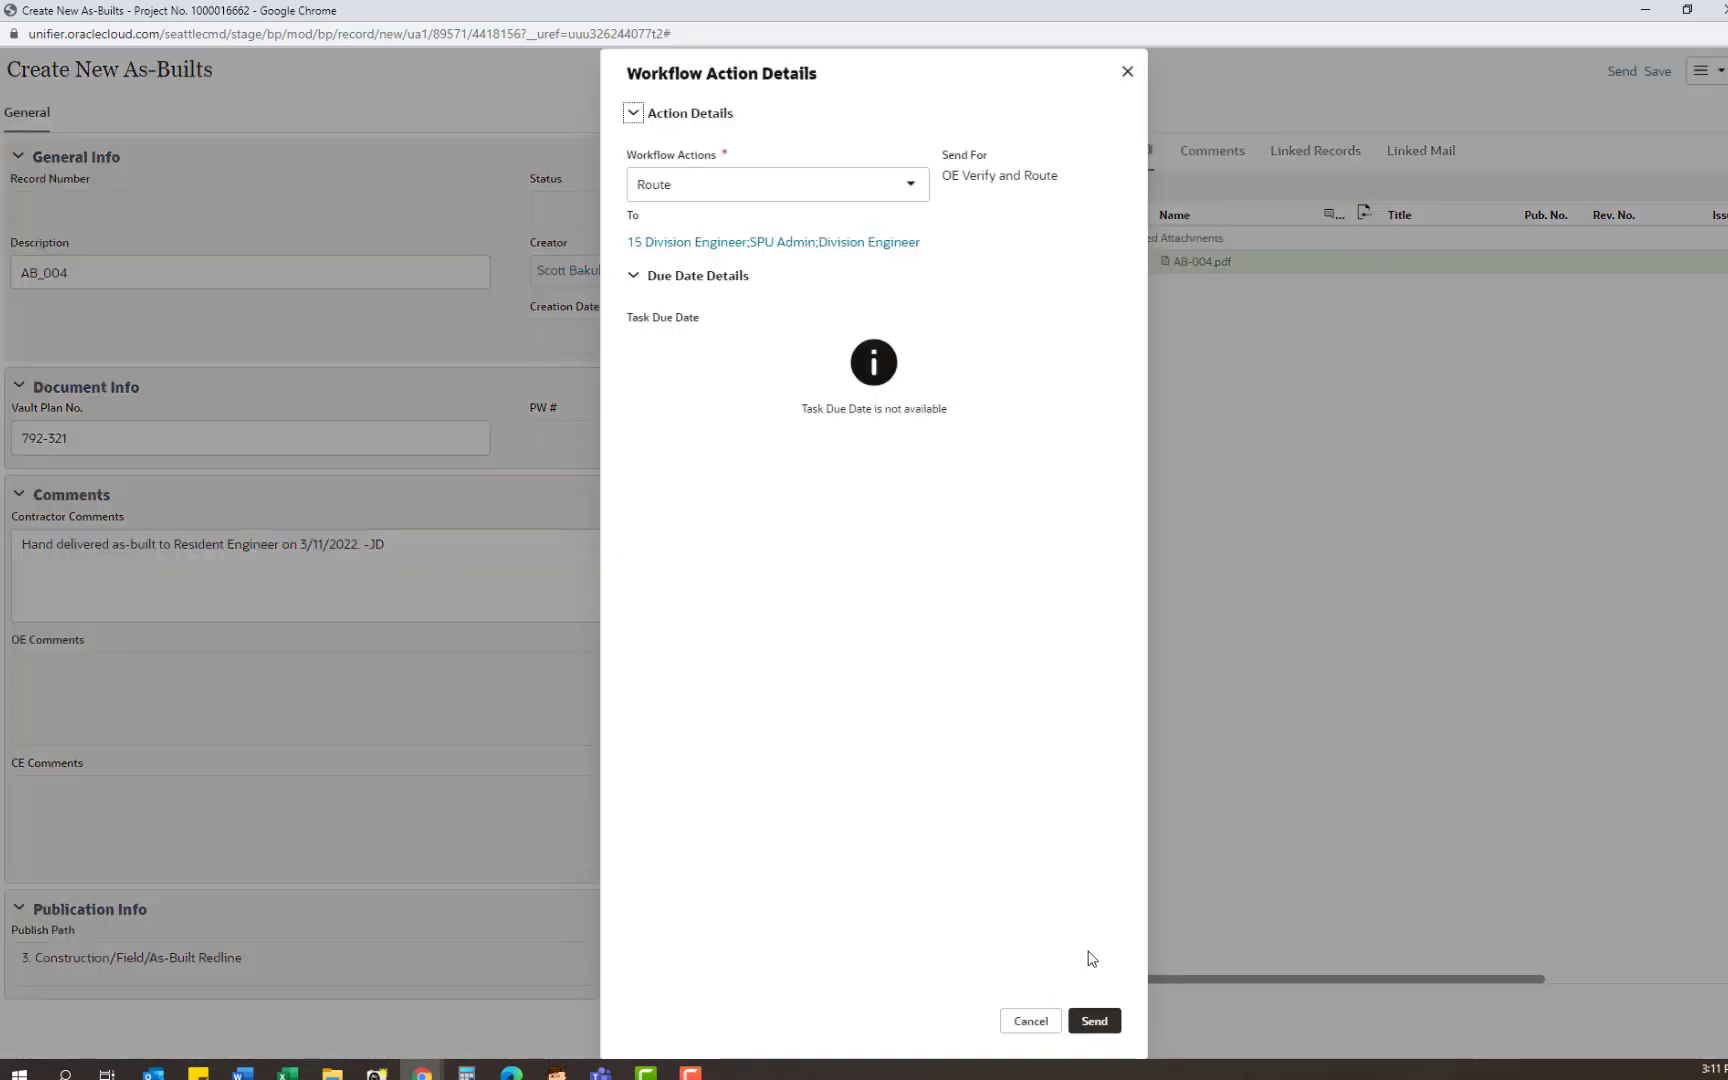
pyautogui.click(1097, 1022)
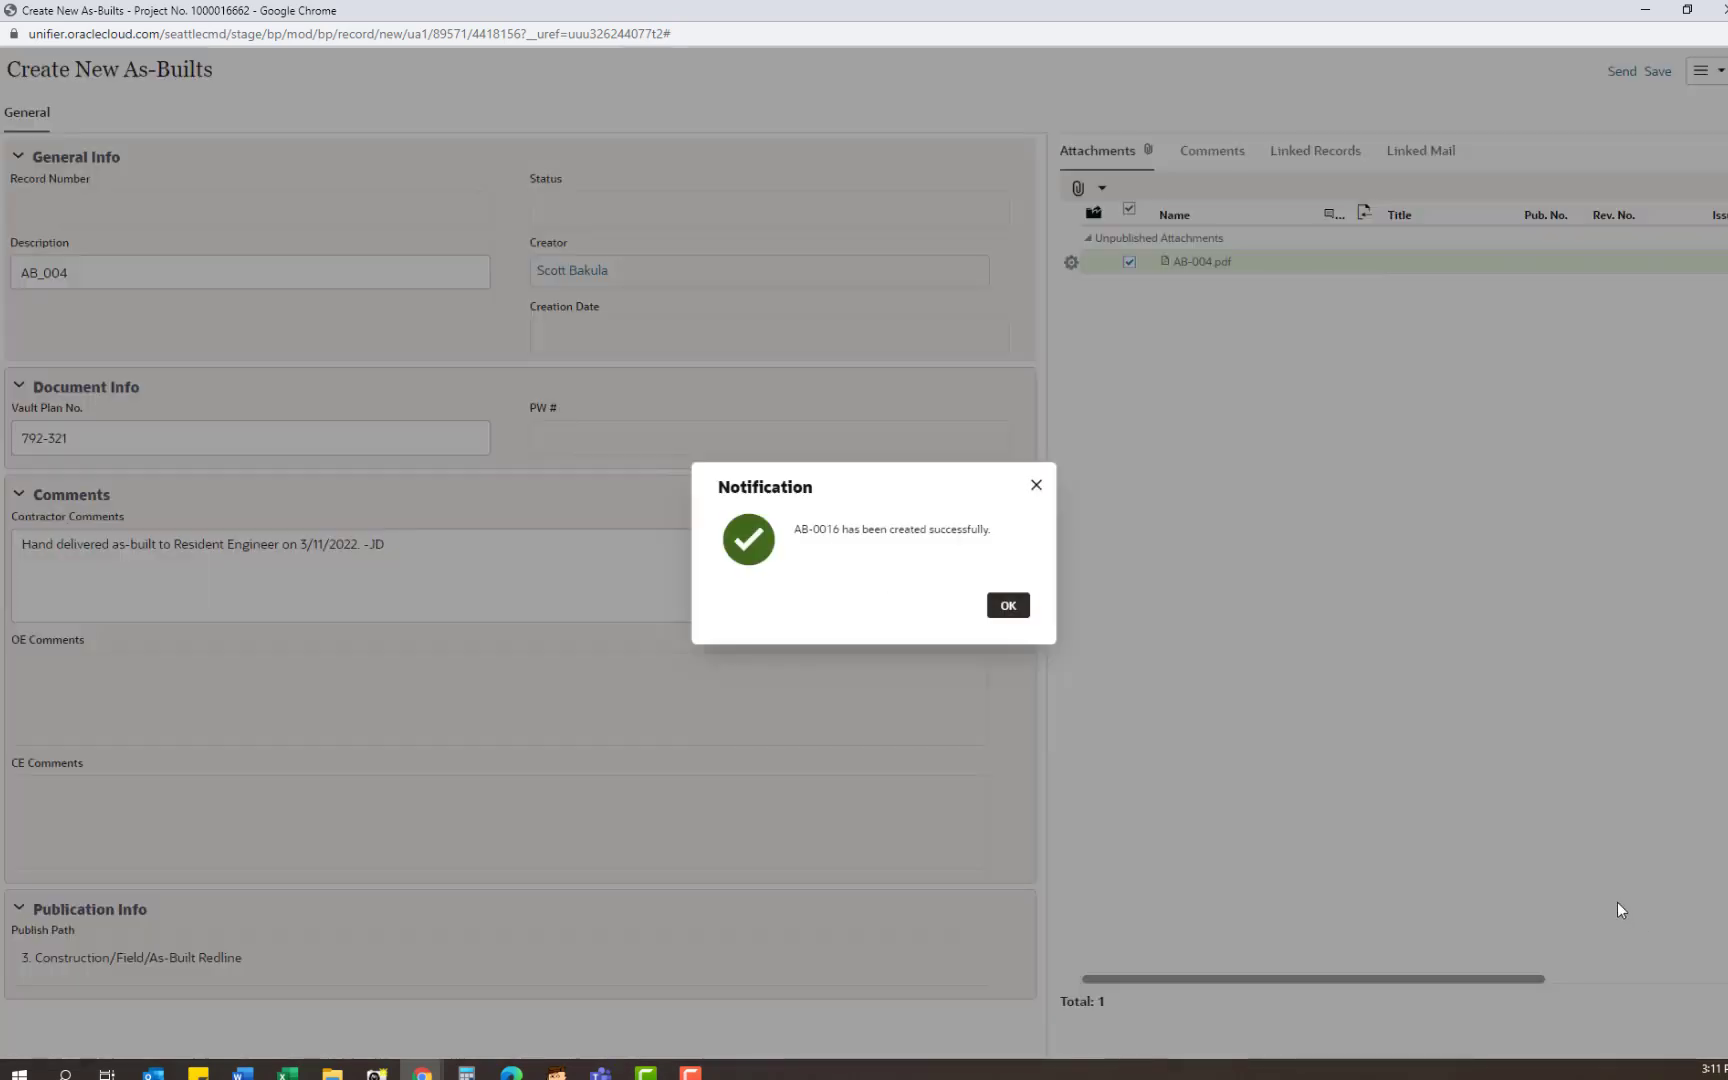
pyautogui.click(1008, 606)
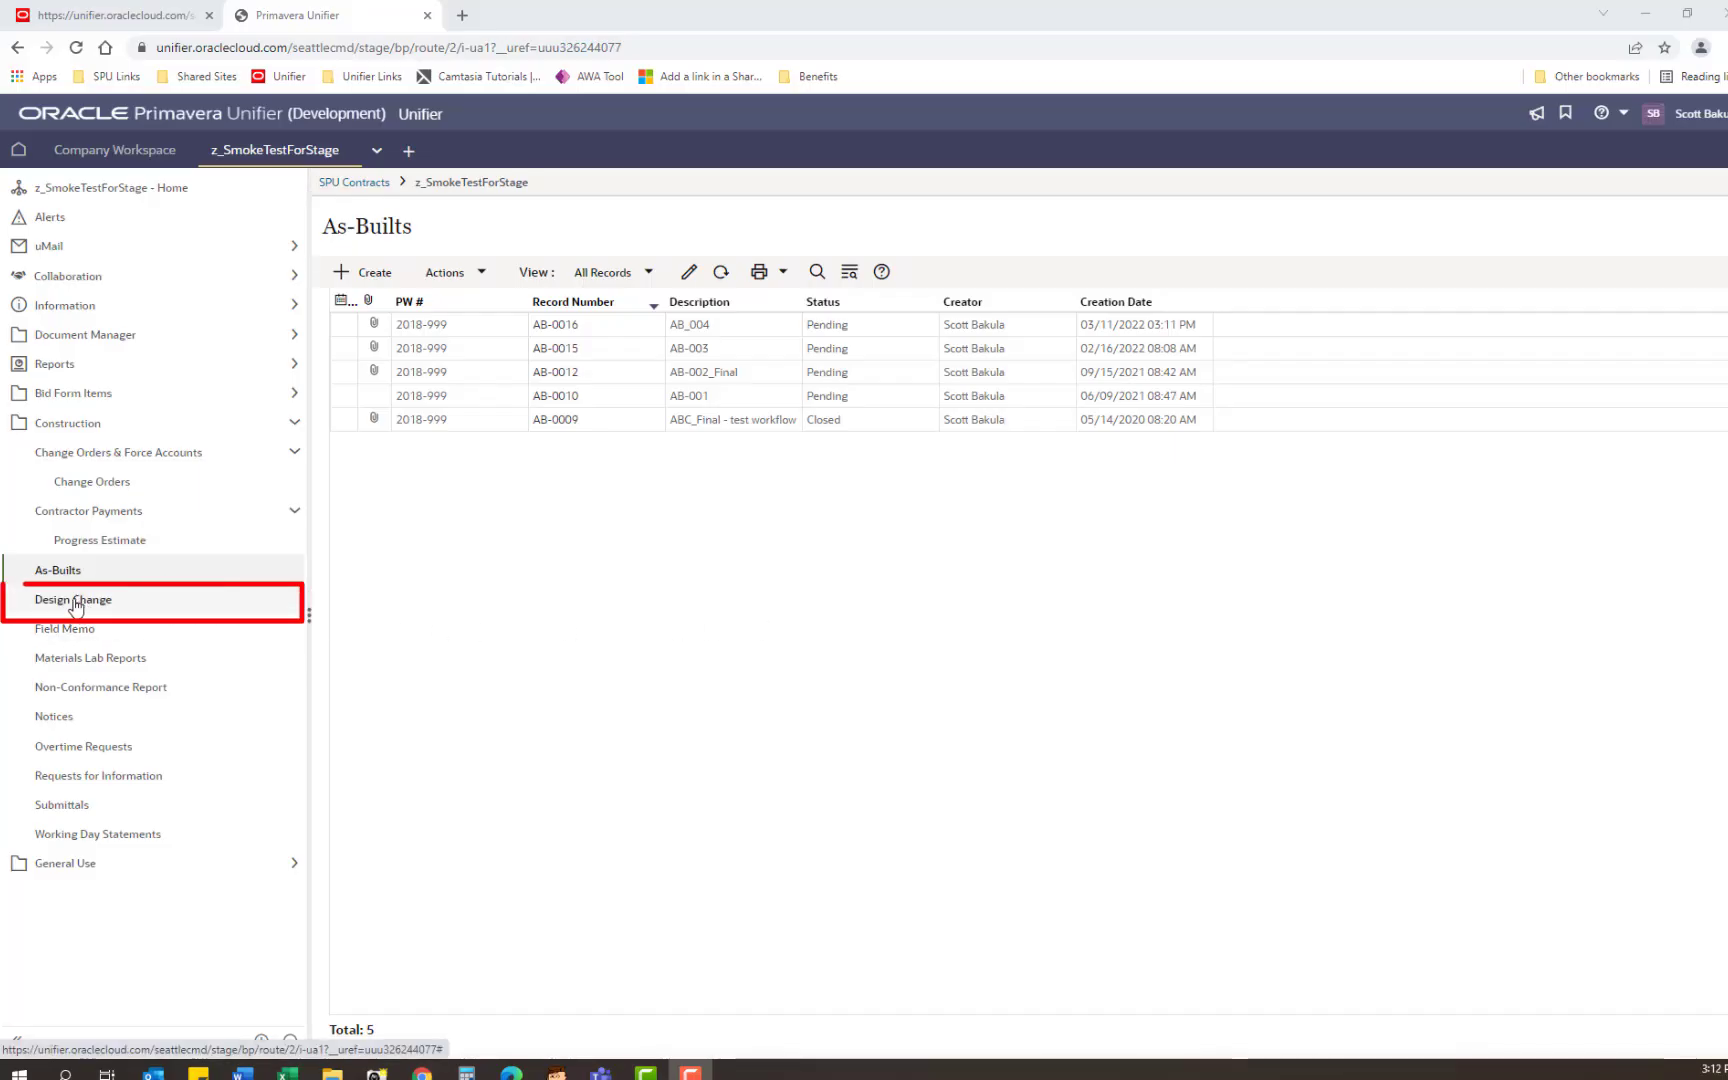
pyautogui.click(76, 604)
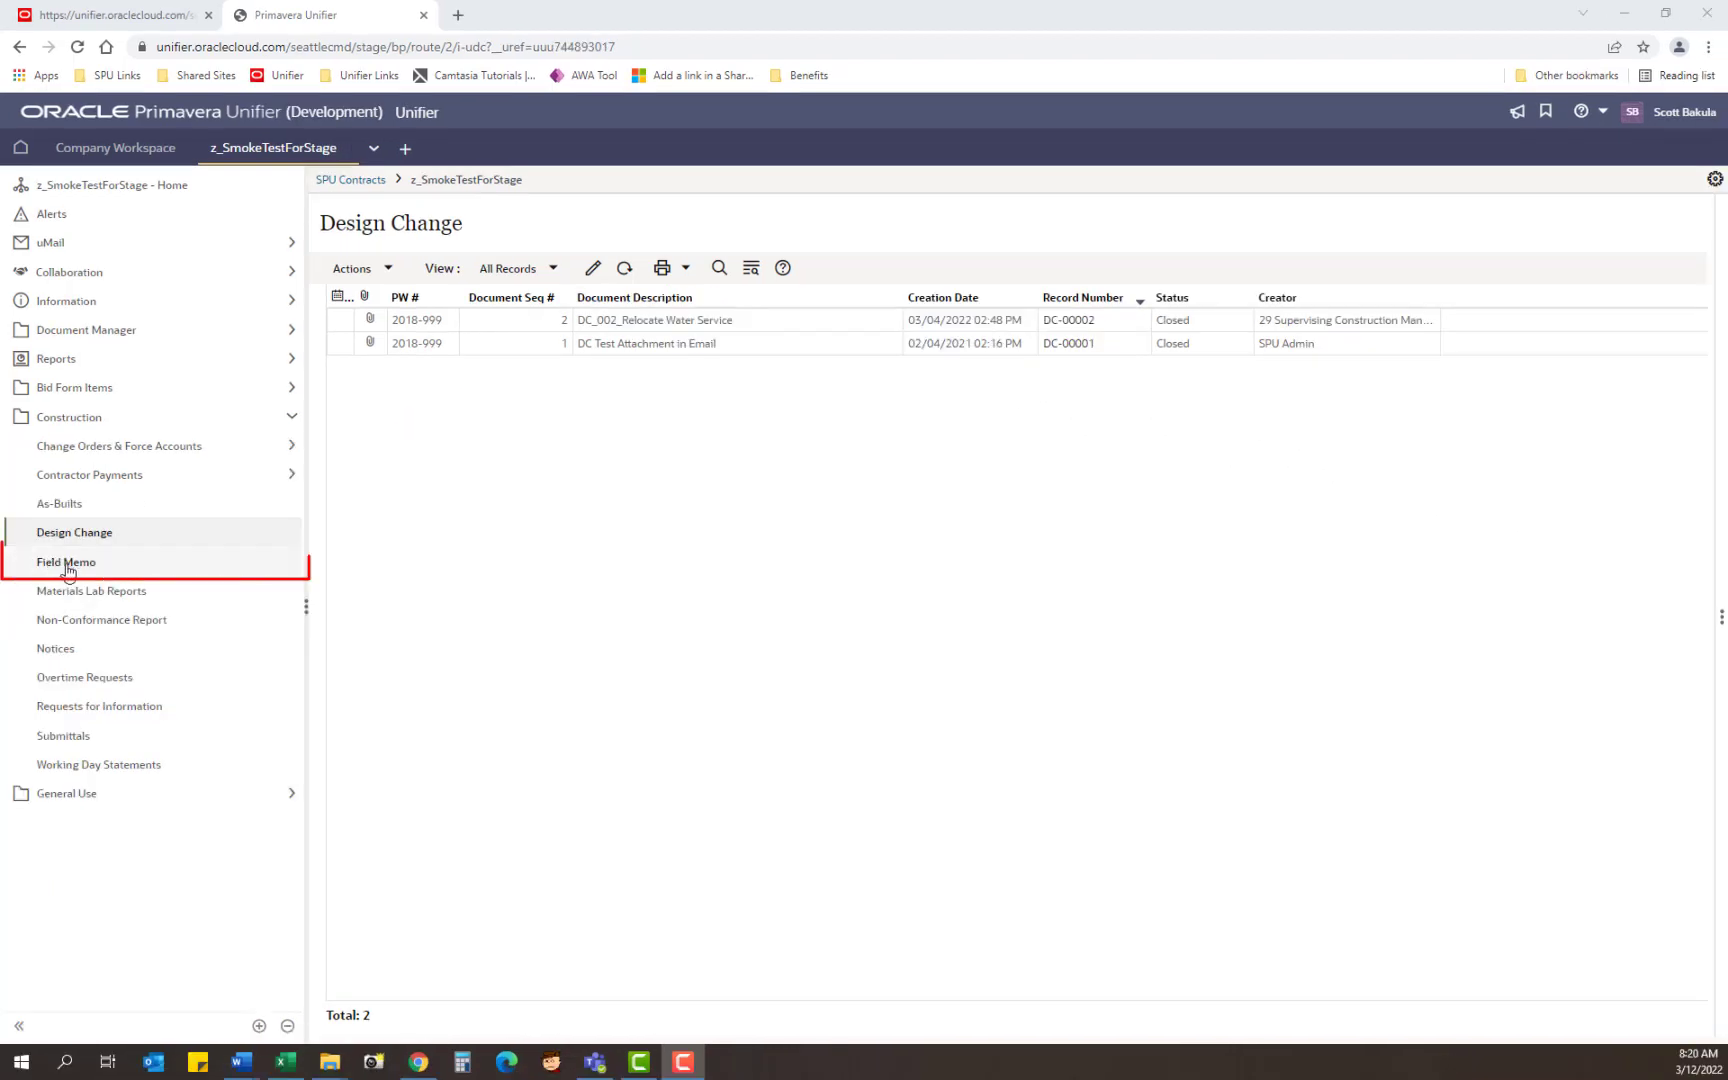
# Step: Open the Field Memo log with FM-00007 Water Treatment System 2 pending, and expand Collaboration
pyautogui.click(67, 570)
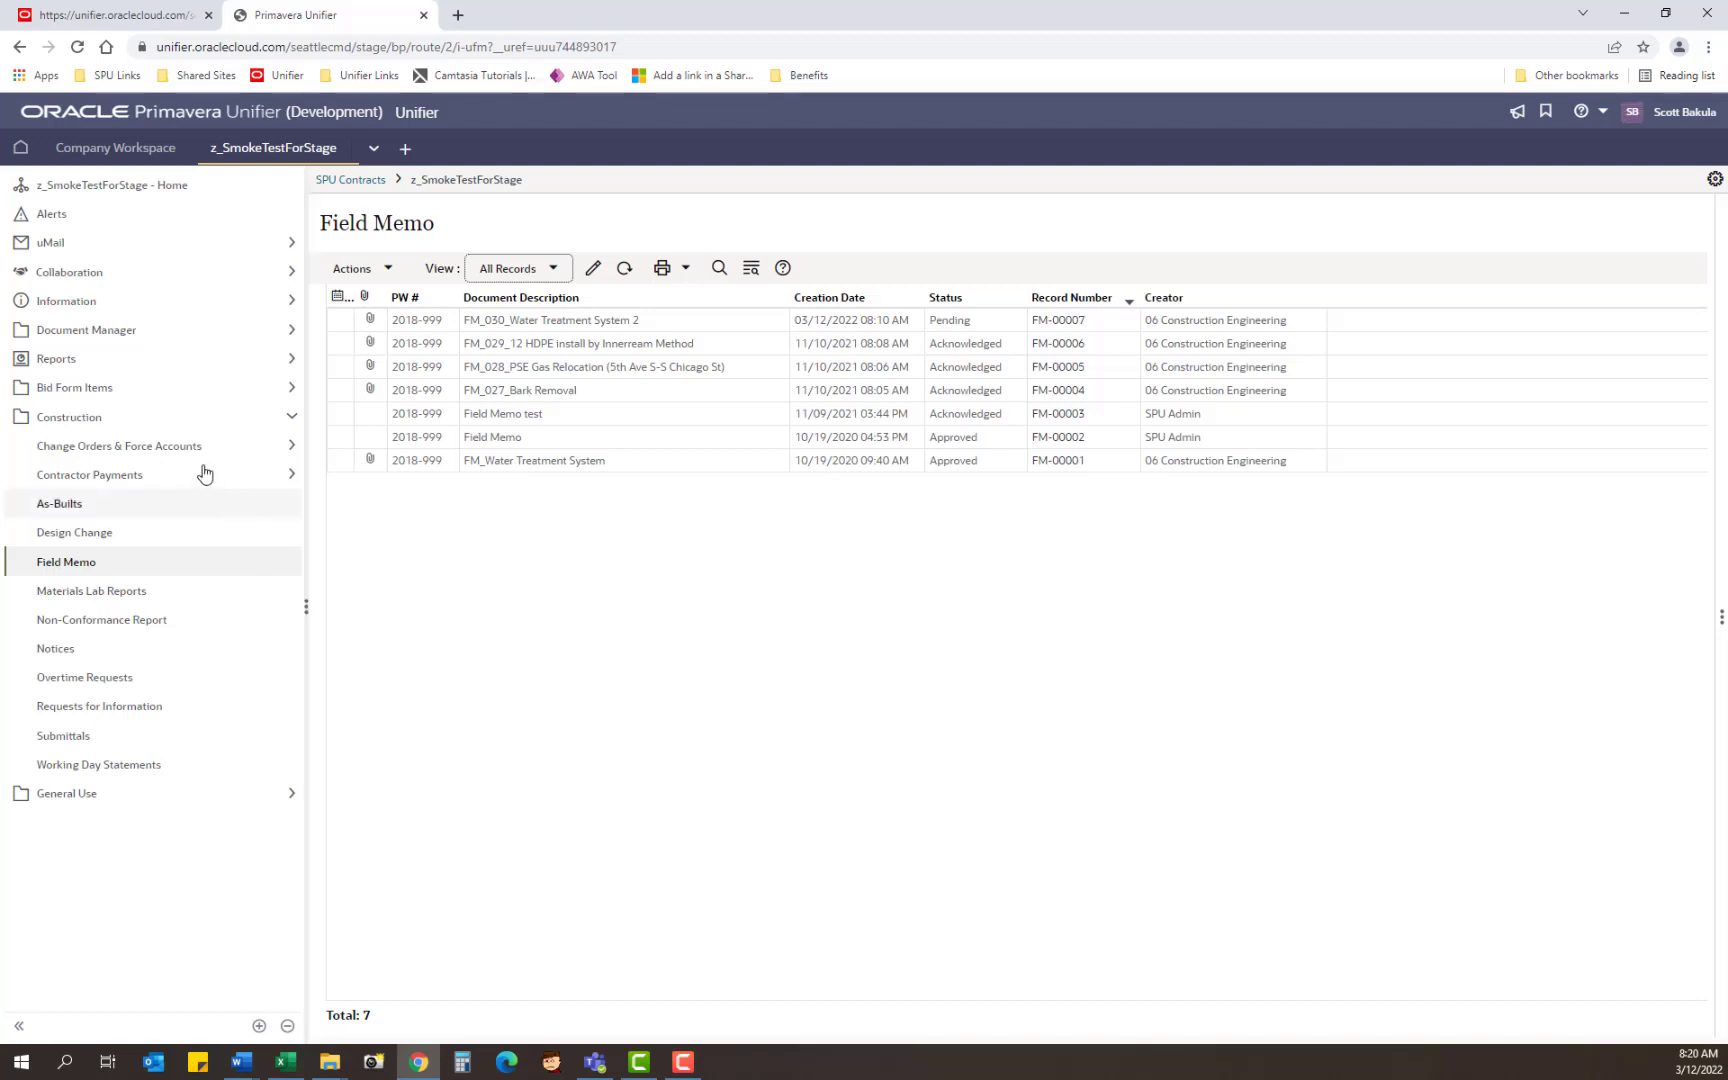
pyautogui.click(78, 273)
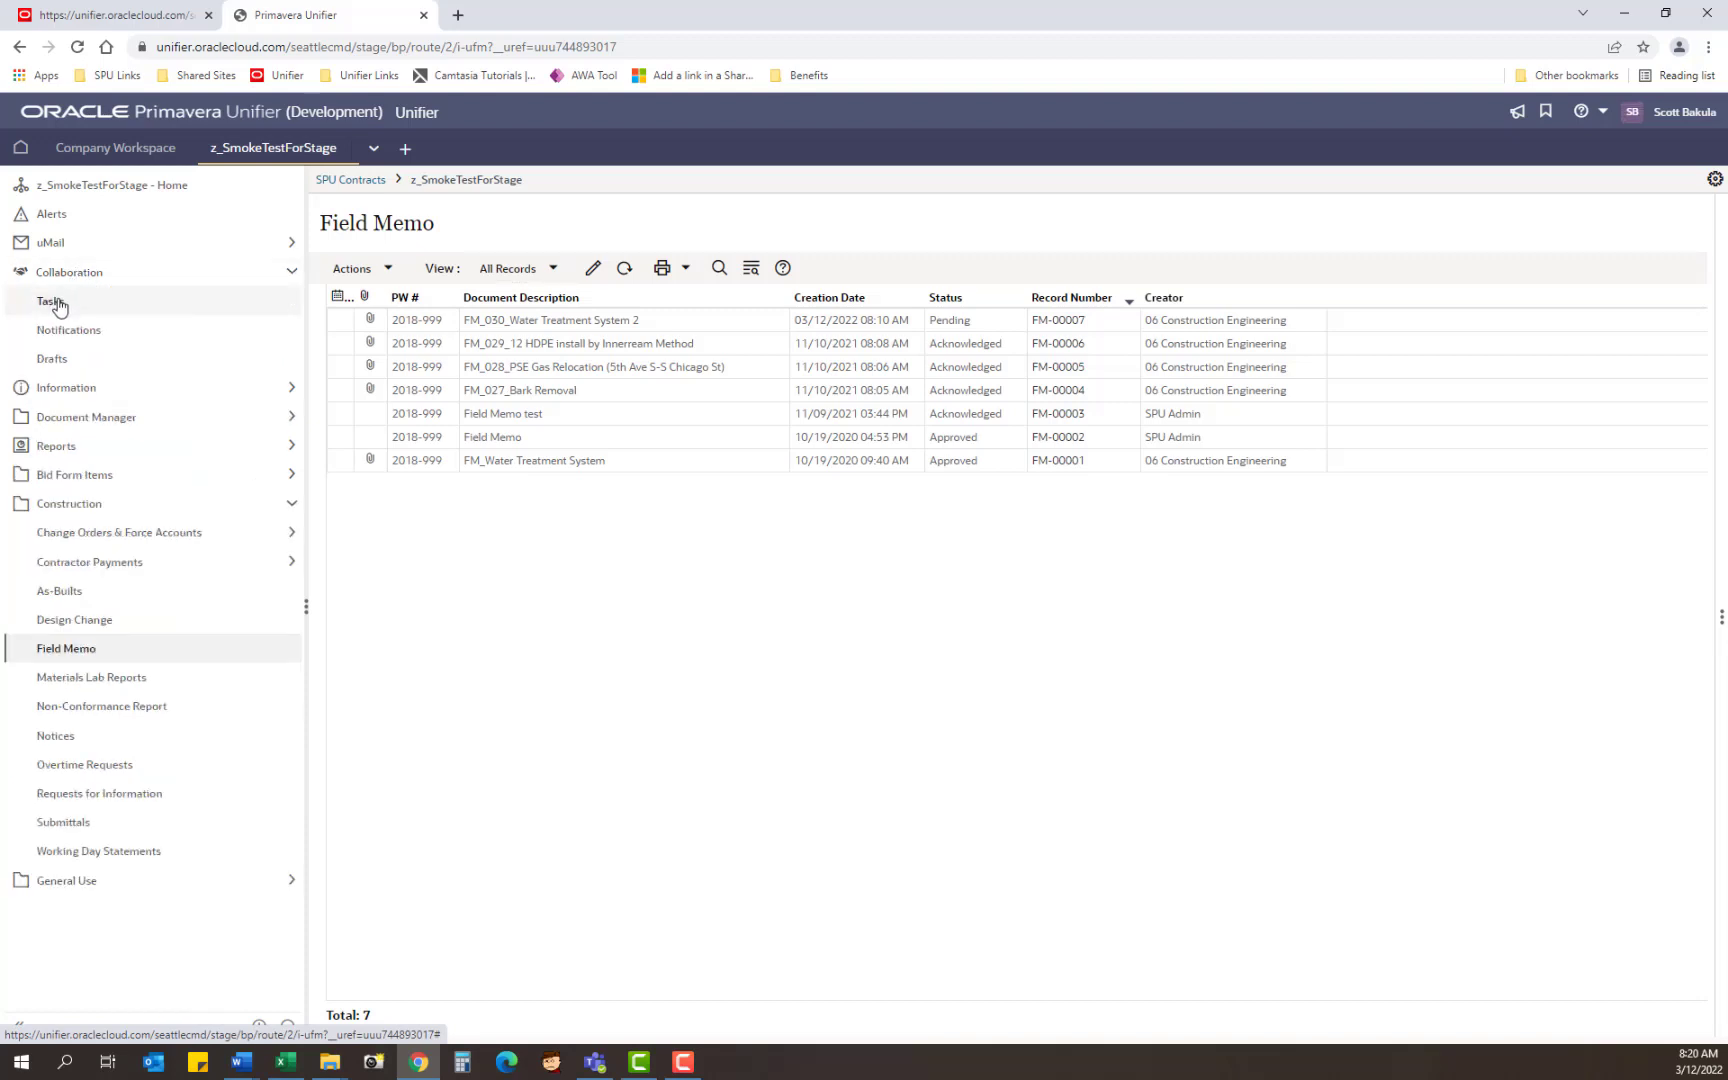
# Step: Accept the FM-00007 field memo task from Tasks and place the cursor in Contractor's Response
pyautogui.click(56, 302)
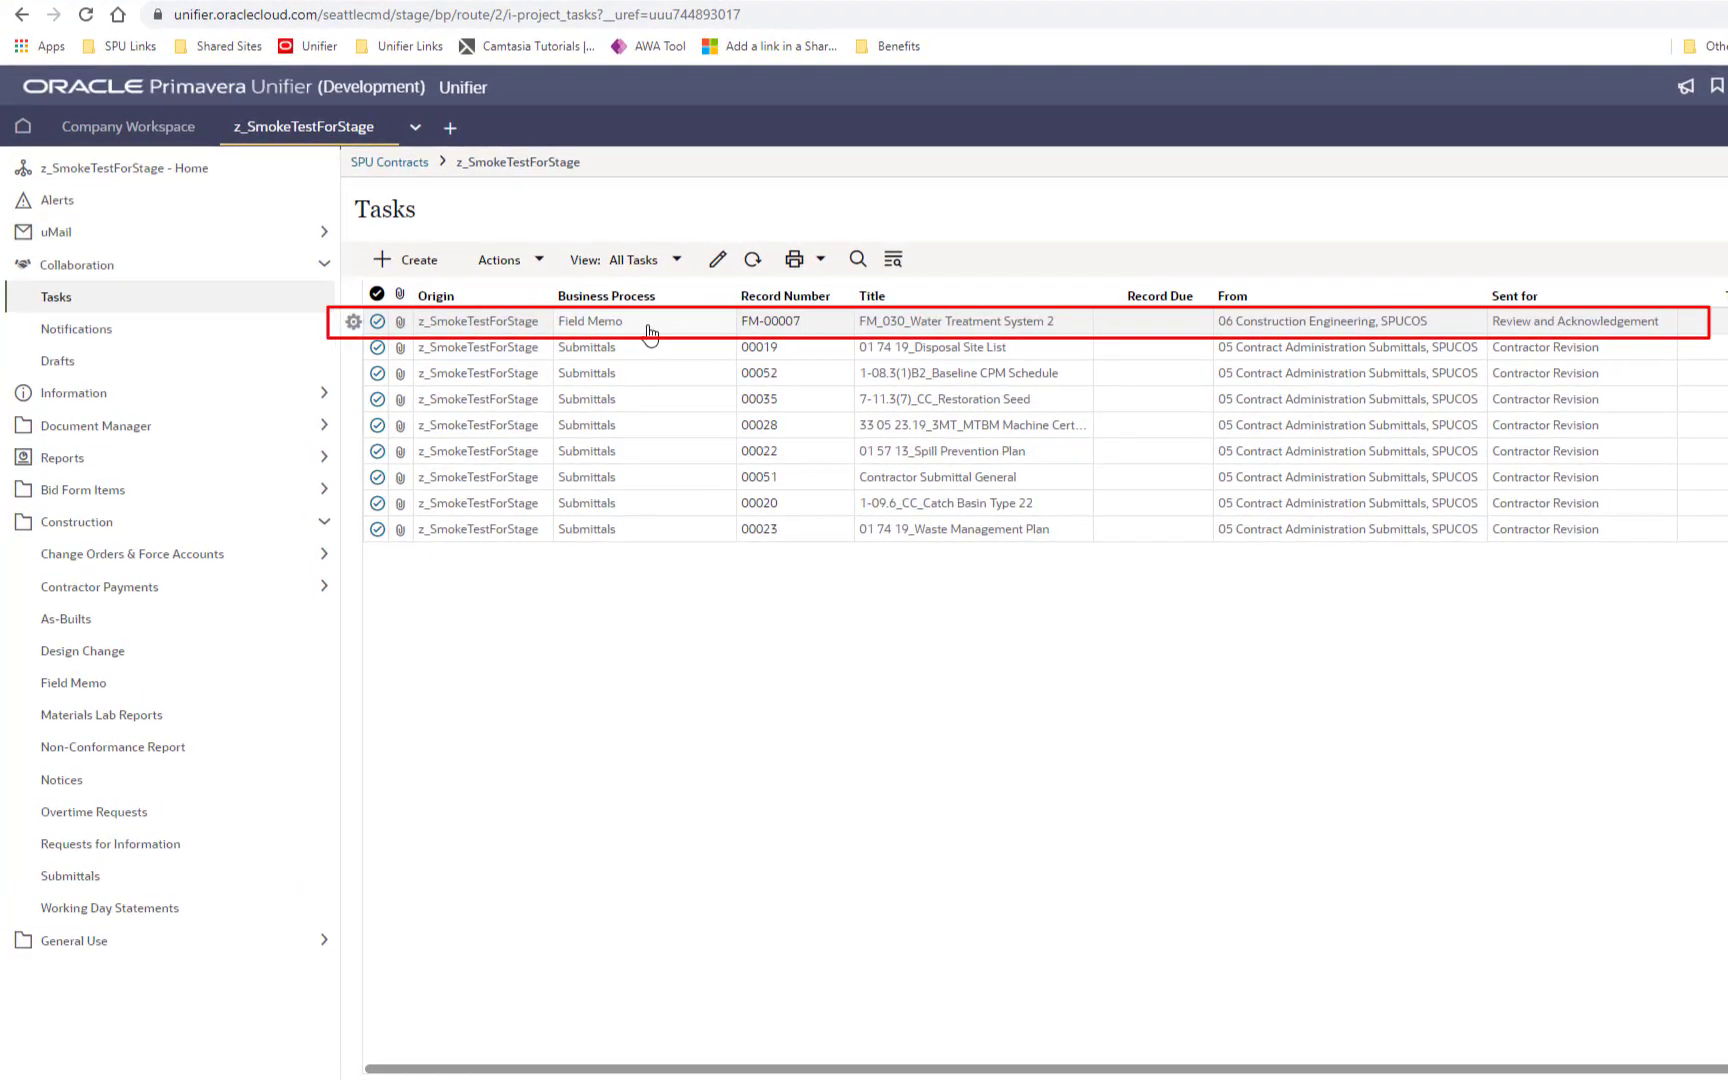
pyautogui.click(647, 324)
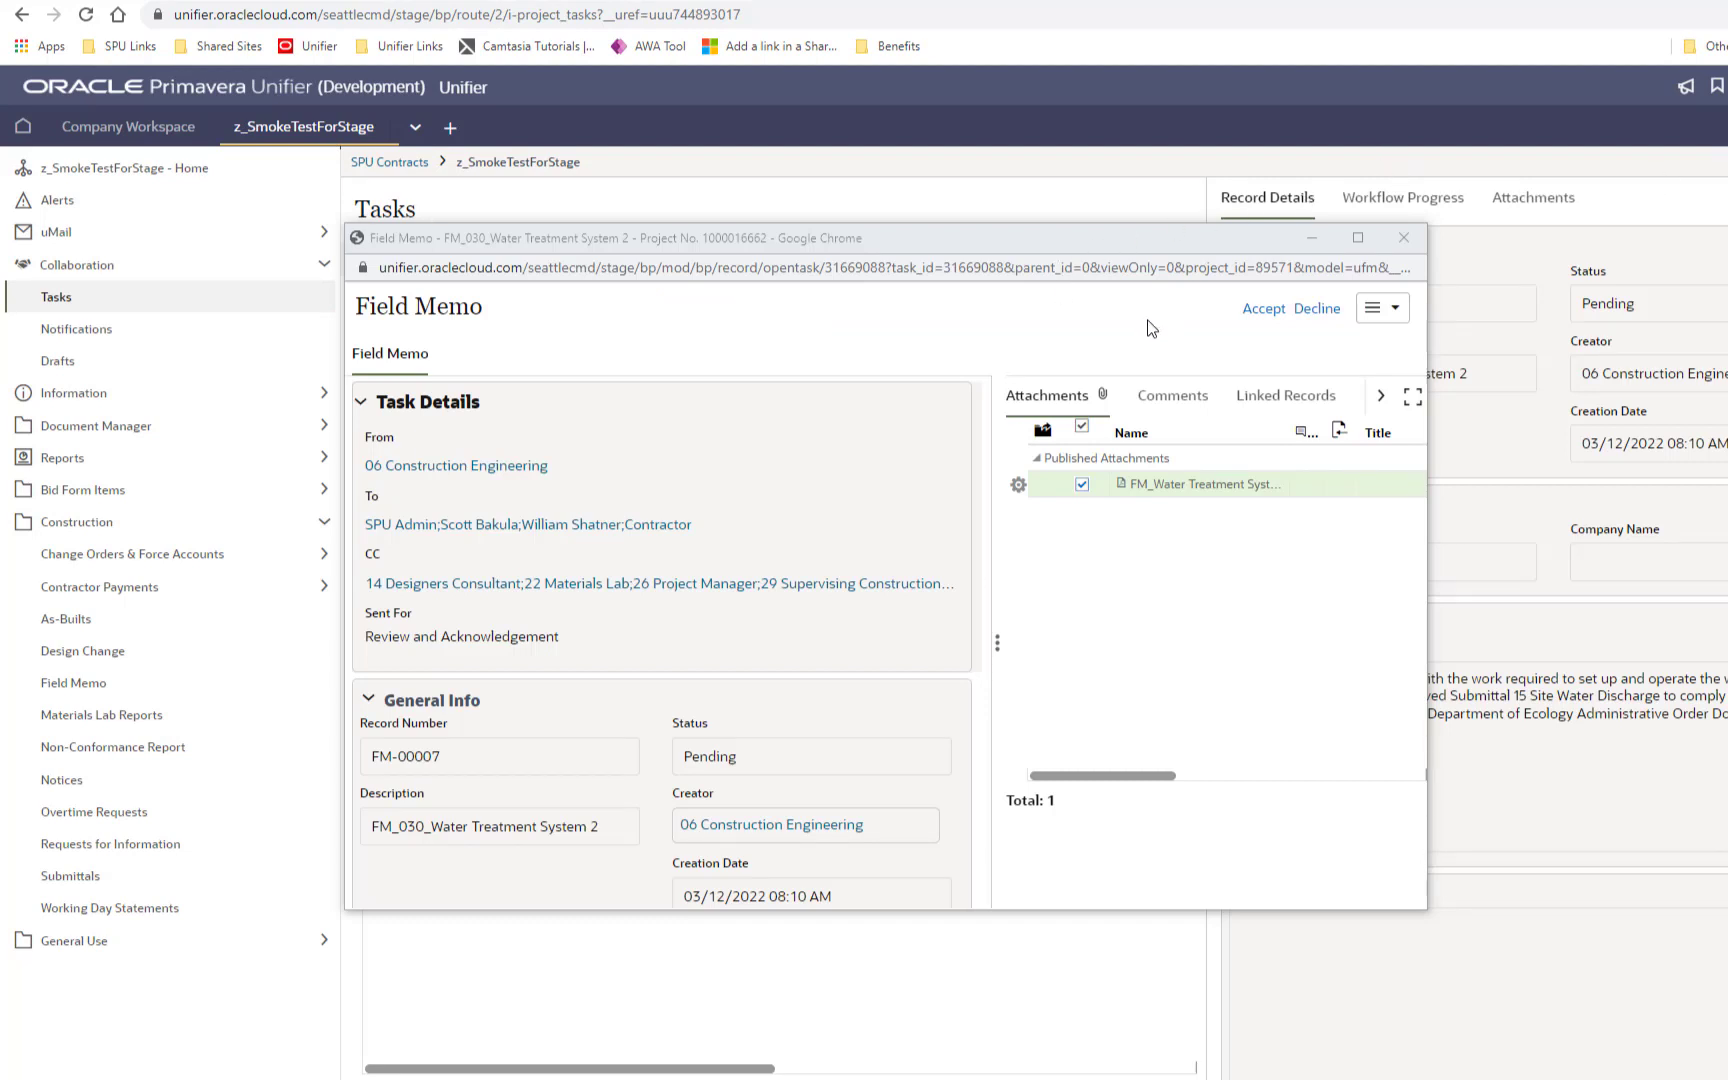
pyautogui.click(1262, 312)
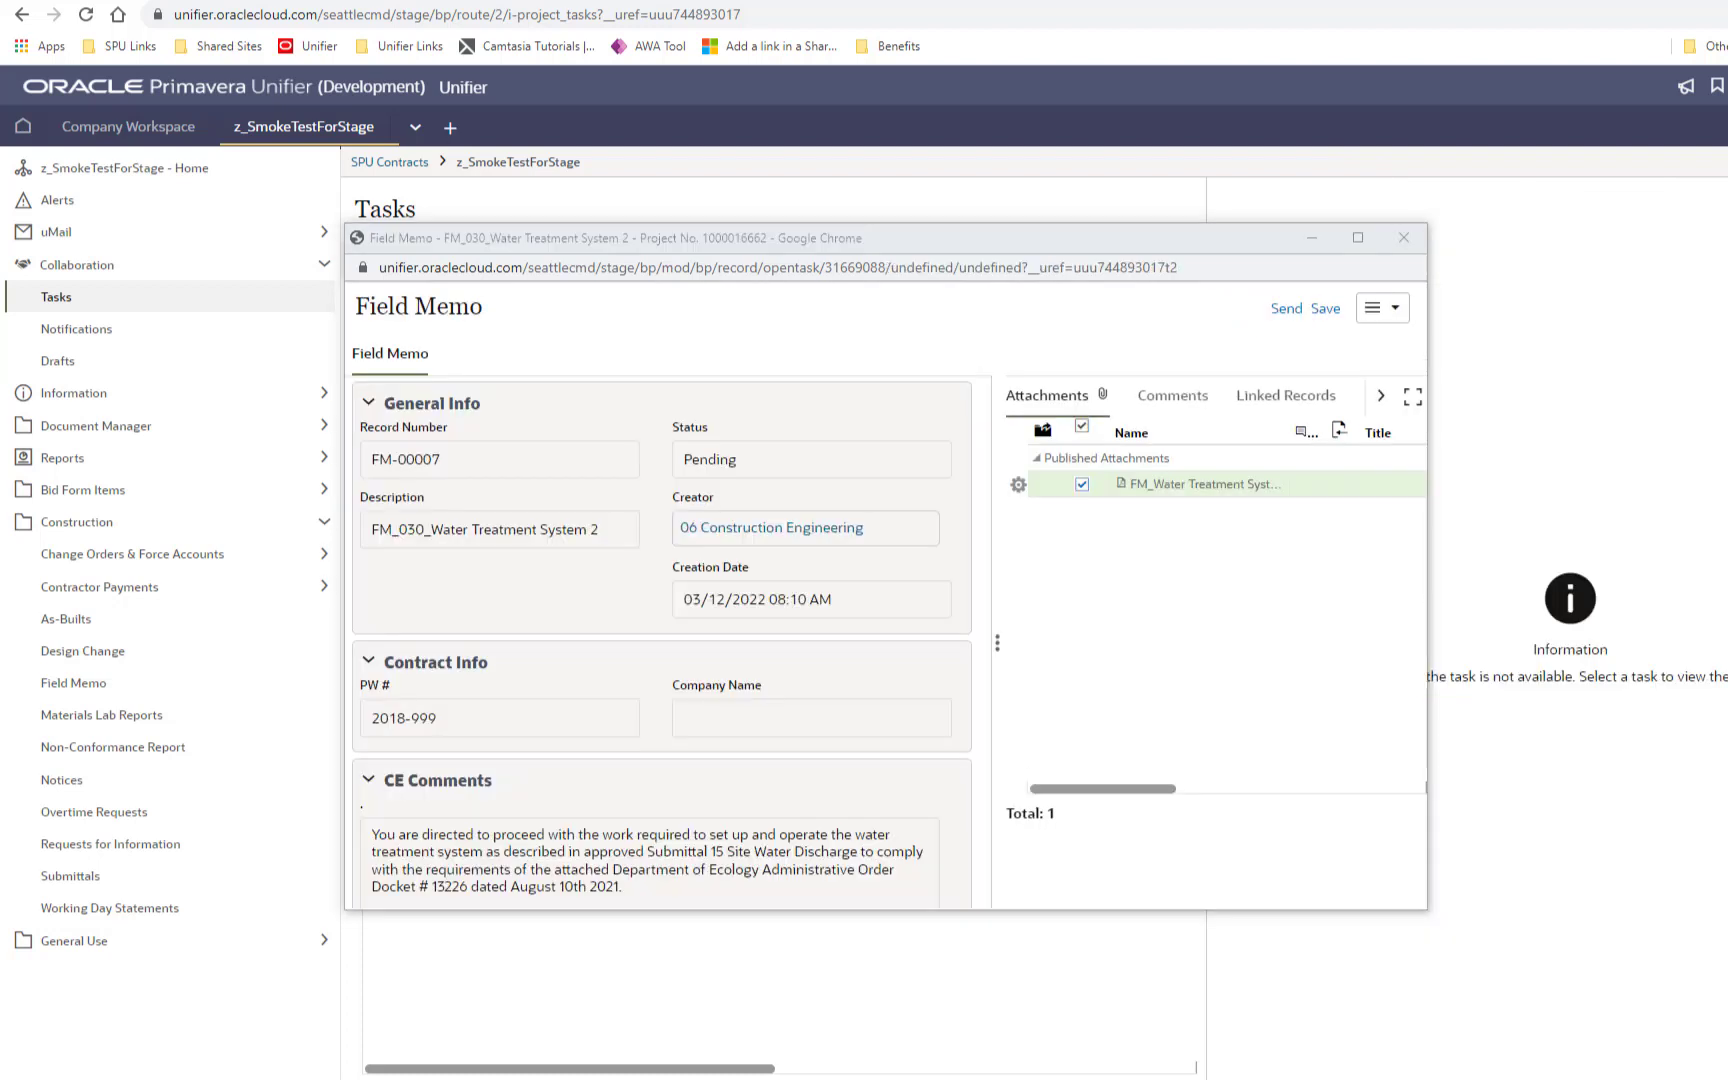
pyautogui.scroll(-2, 805, 698)
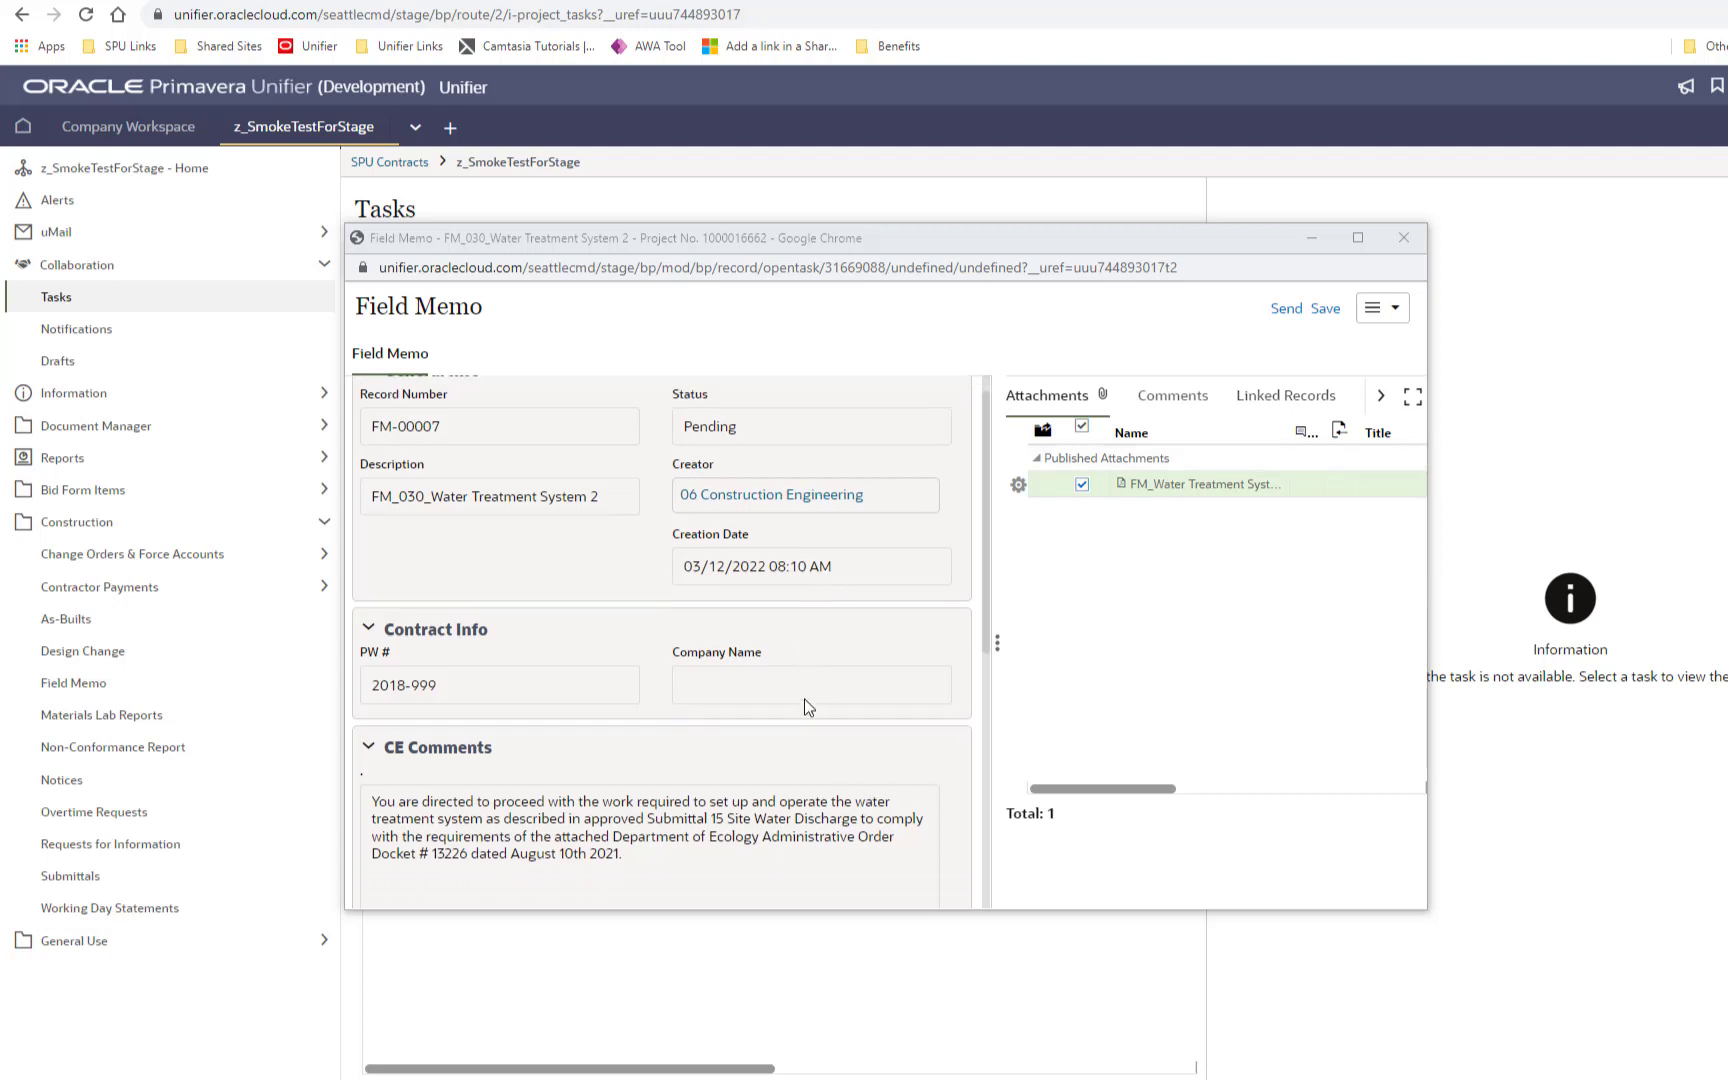
pyautogui.scroll(-5, 805, 698)
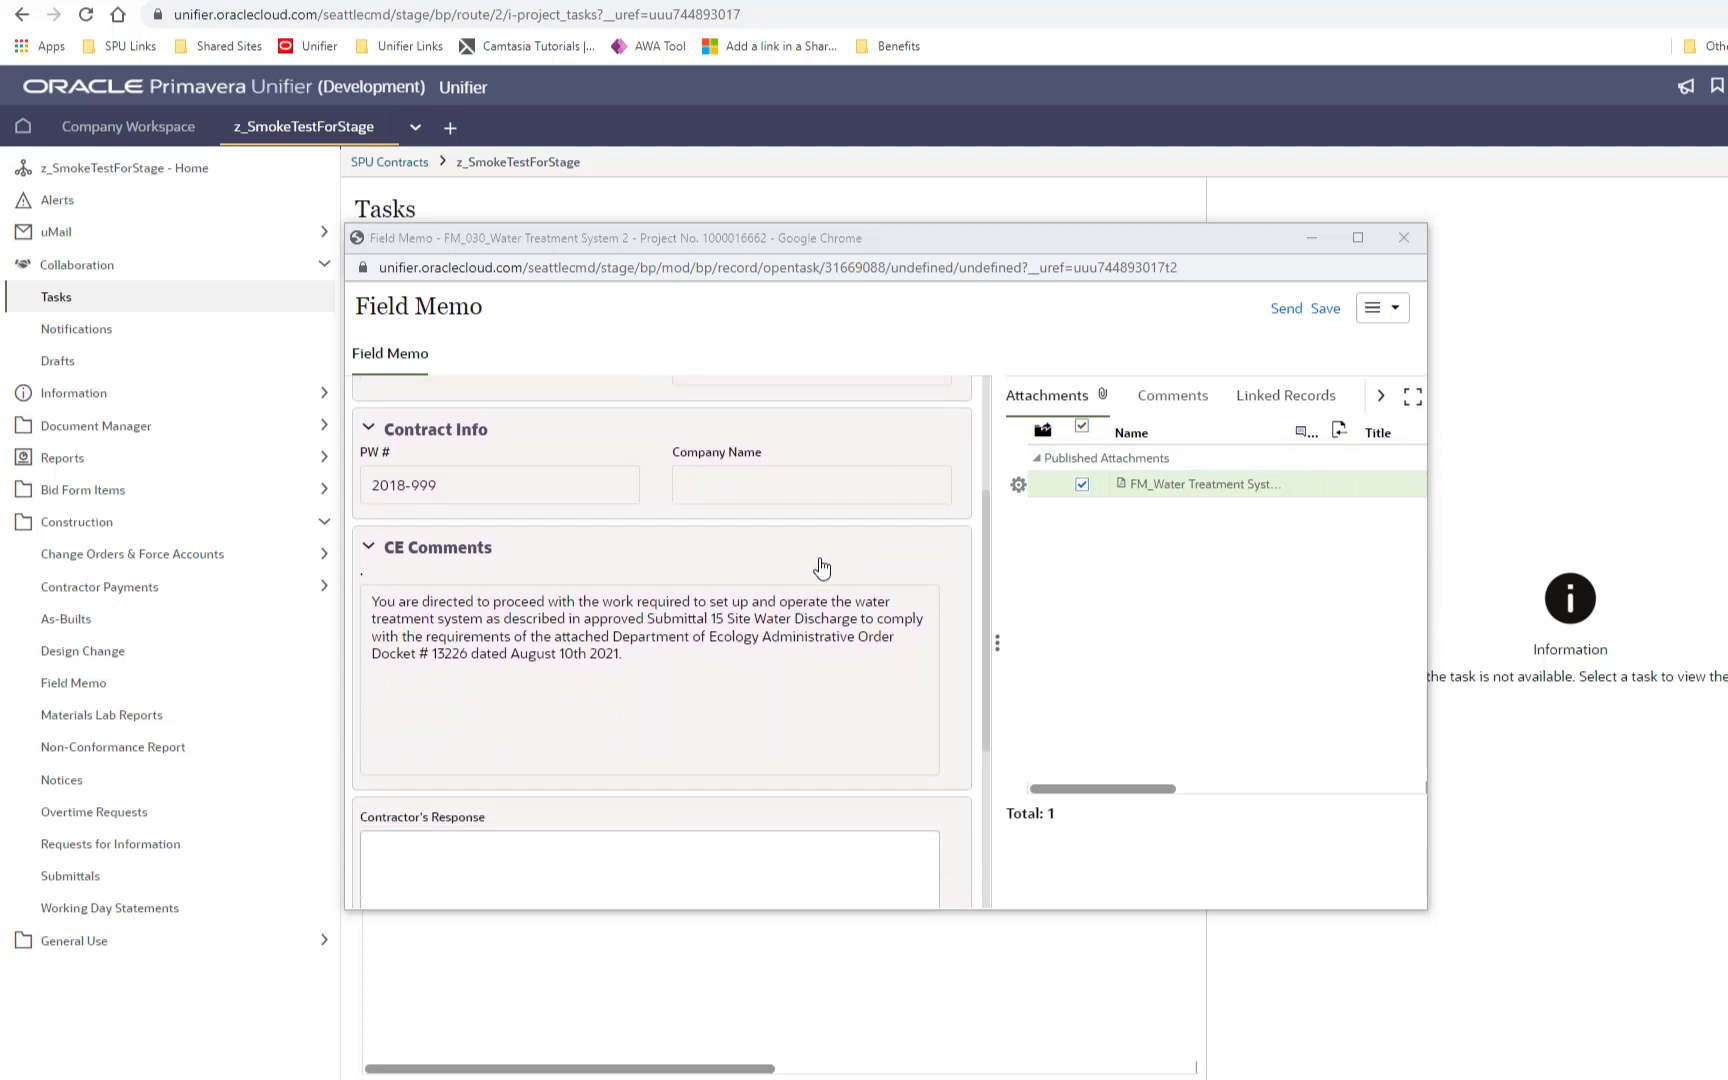
pyautogui.scroll(-3, 820, 568)
pyautogui.click(505, 762)
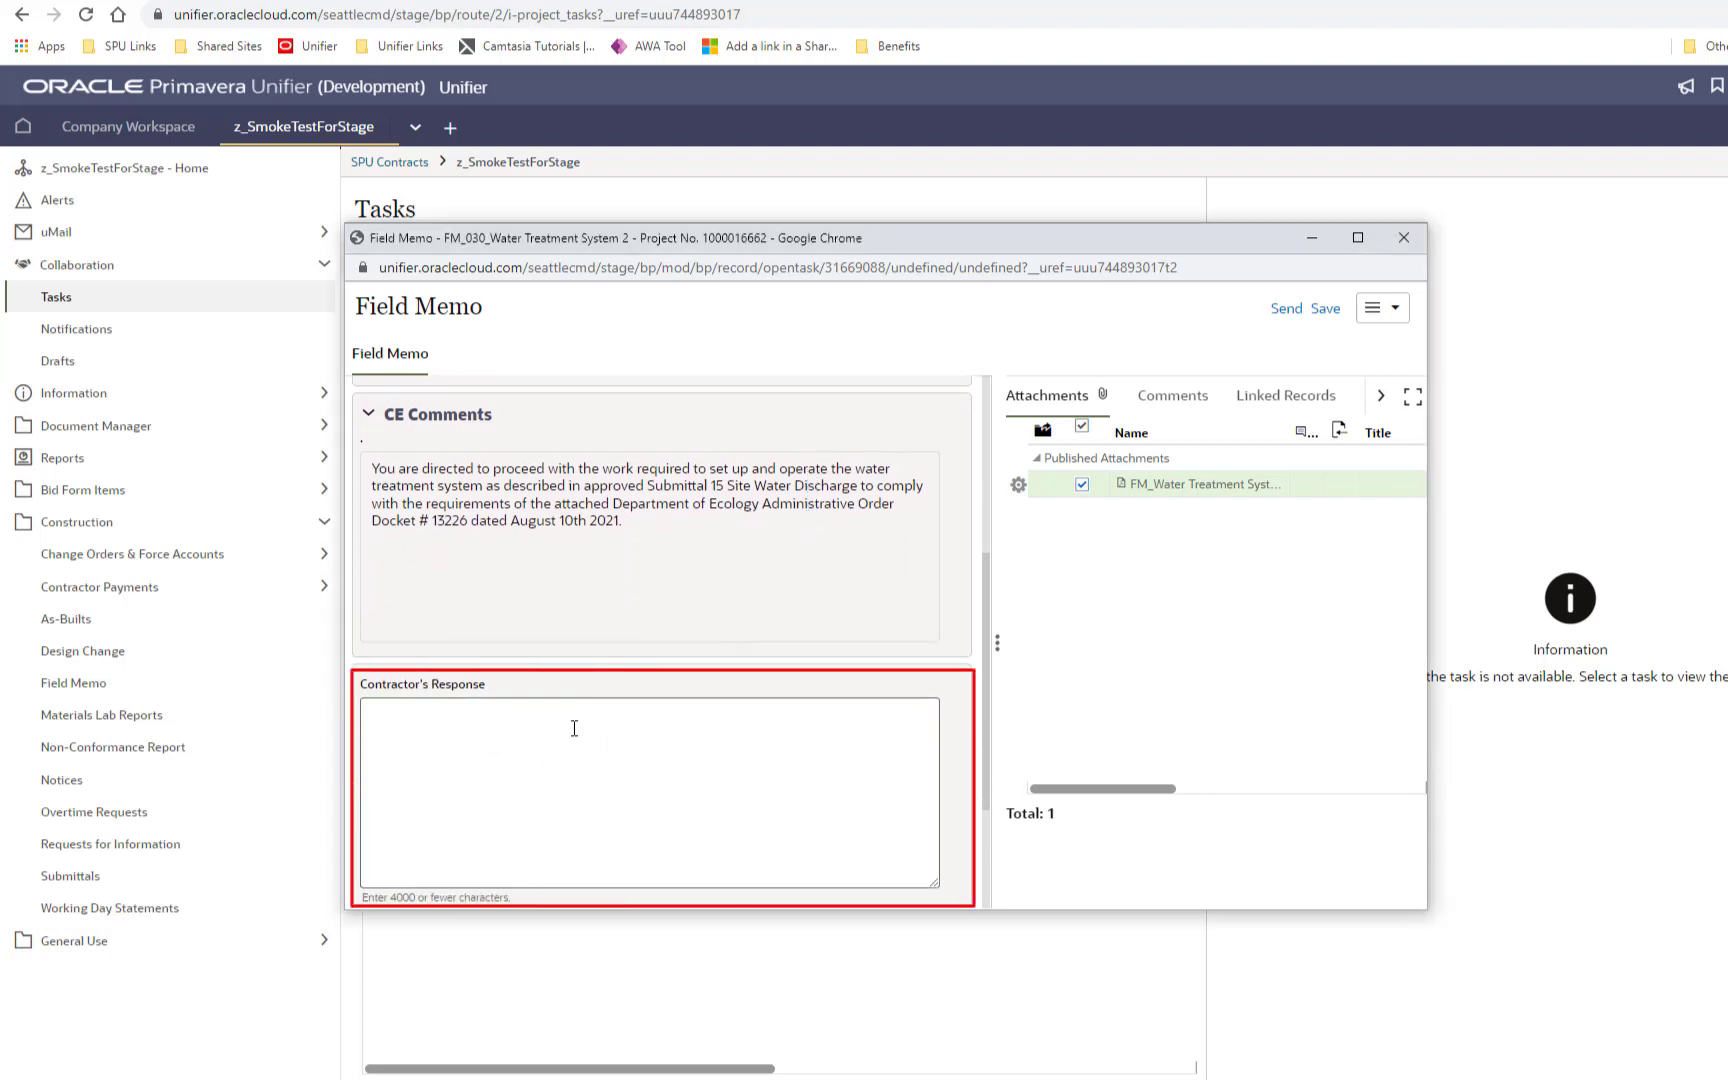
# Step: Send FM-00007 as Acknowledged with response 'acknowledging receipt - cost change proposal to follow', then reopen the Field Memo log
pyautogui.write('acknowledging receipt - cost change proposal to follow')
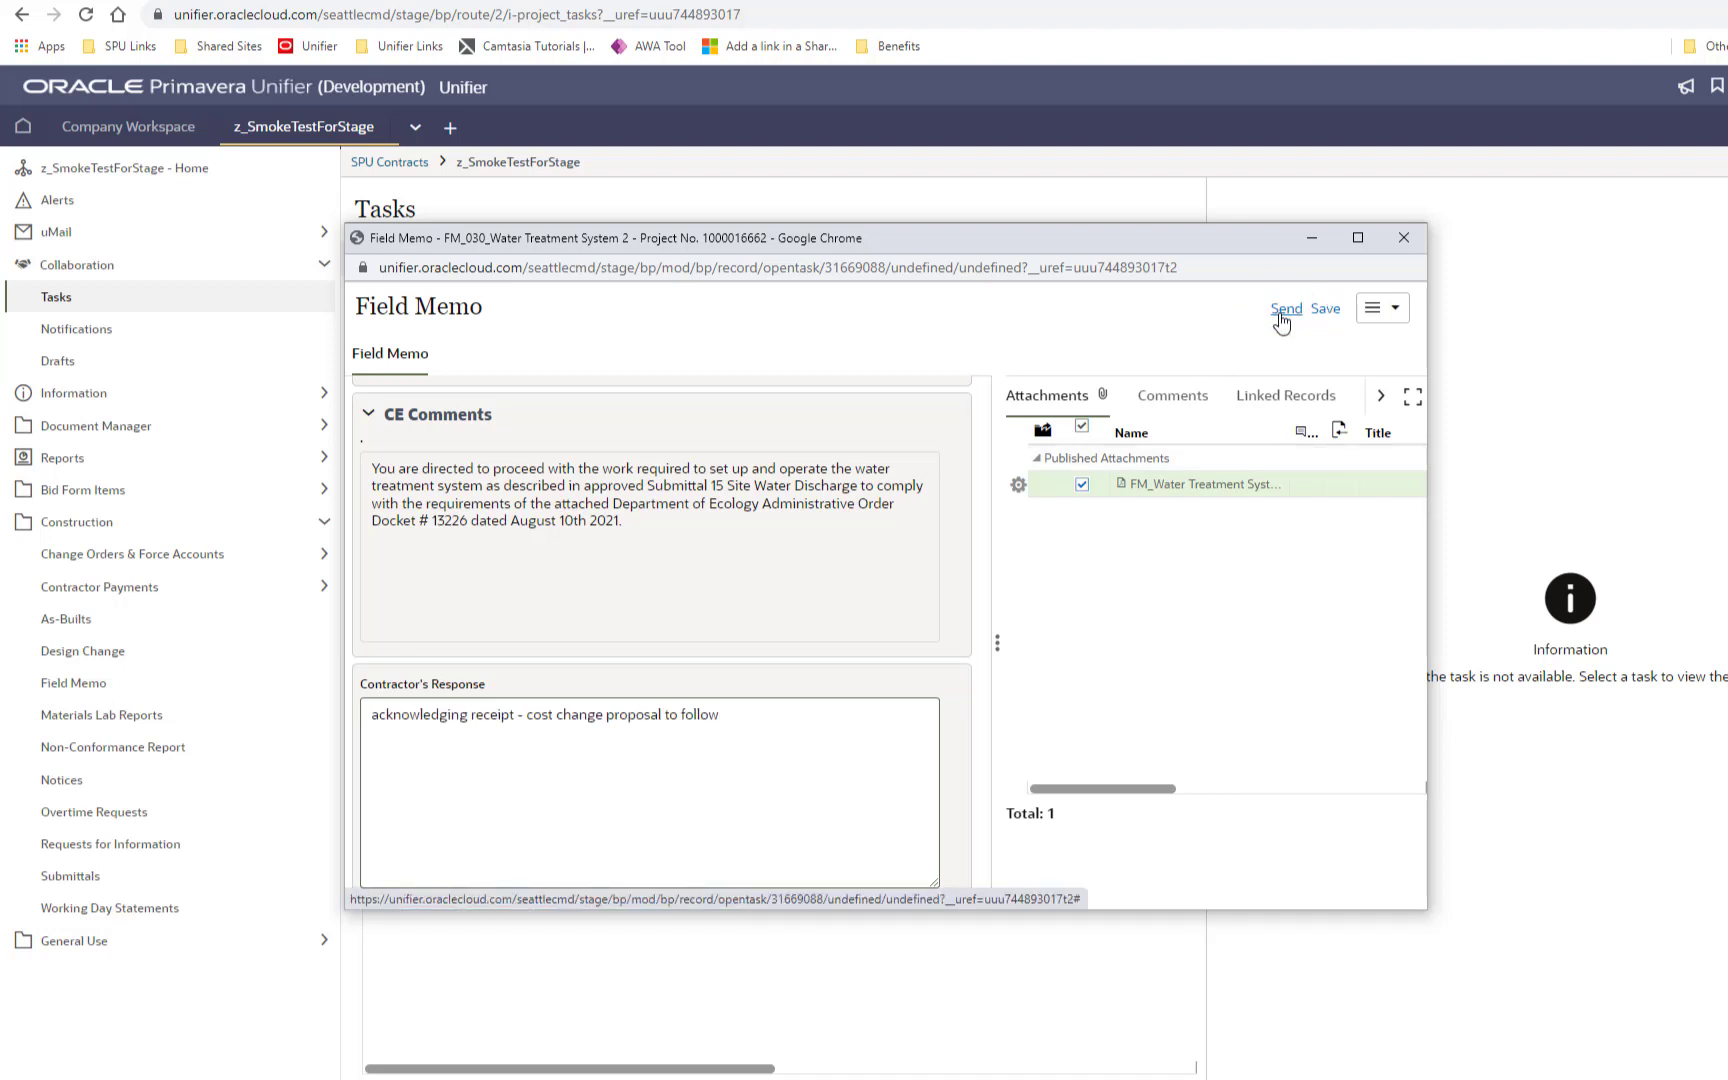
pyautogui.click(1285, 310)
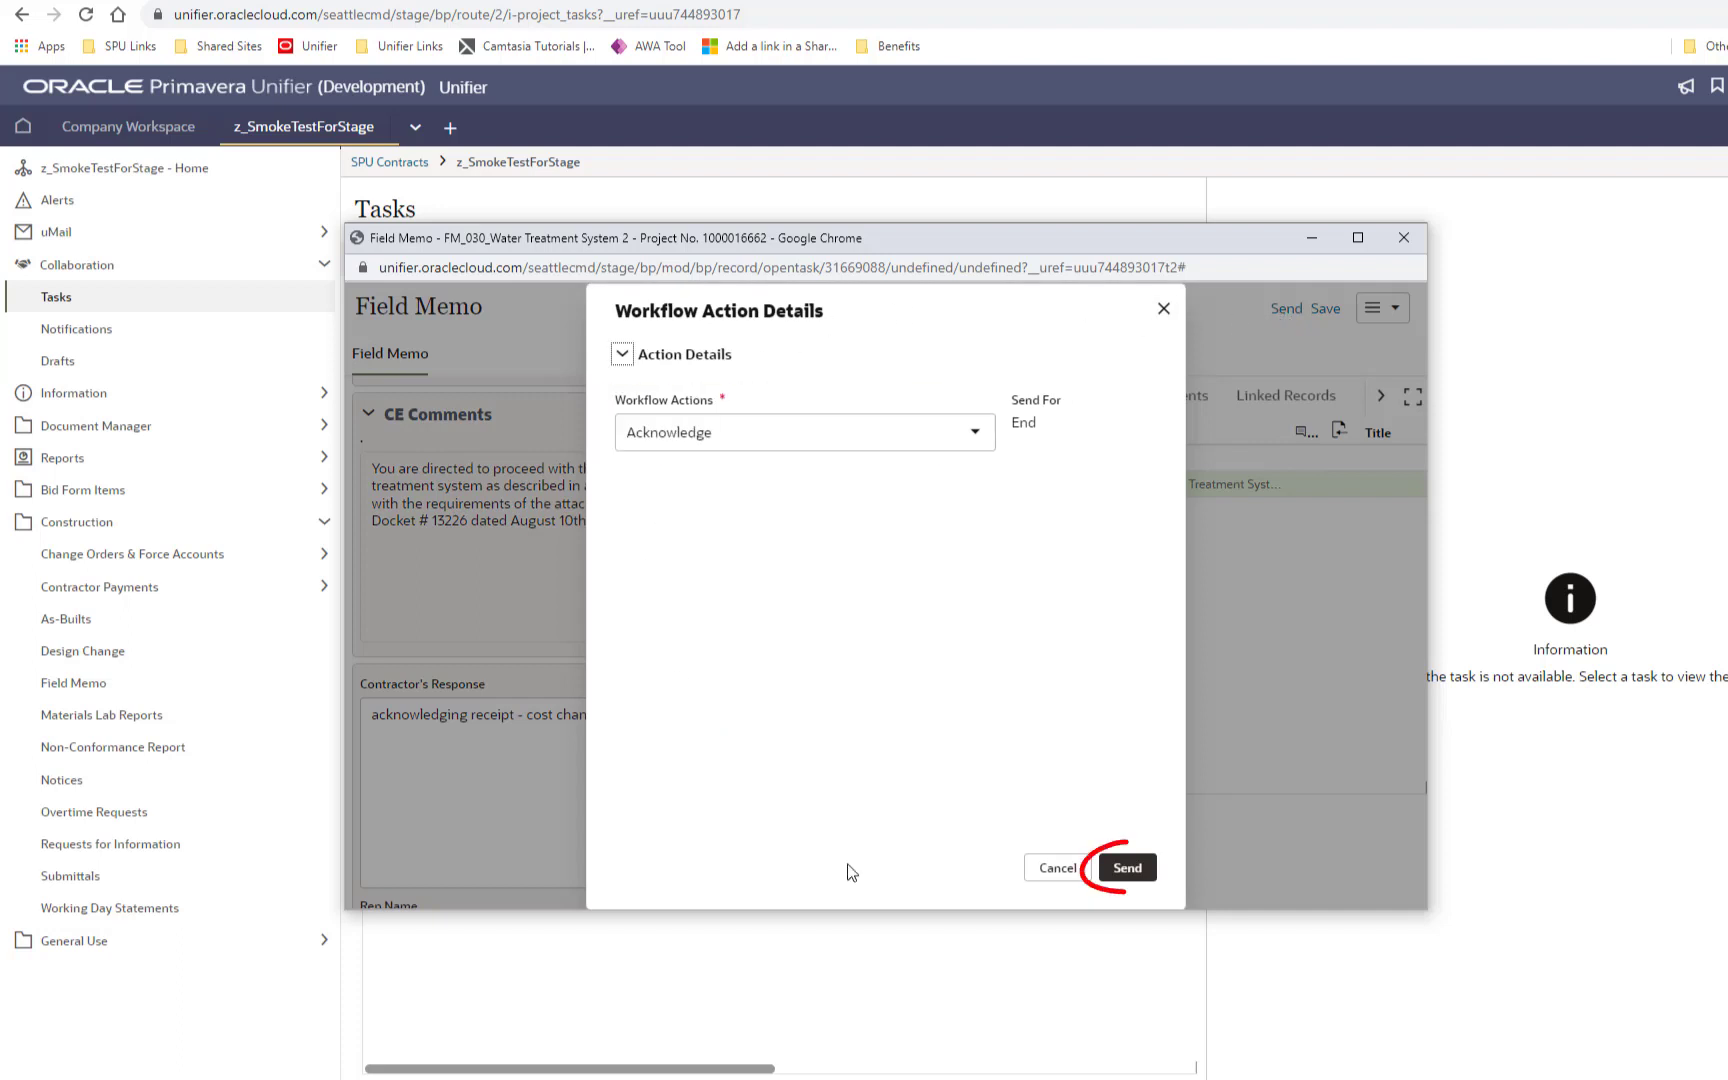
pyautogui.click(1128, 868)
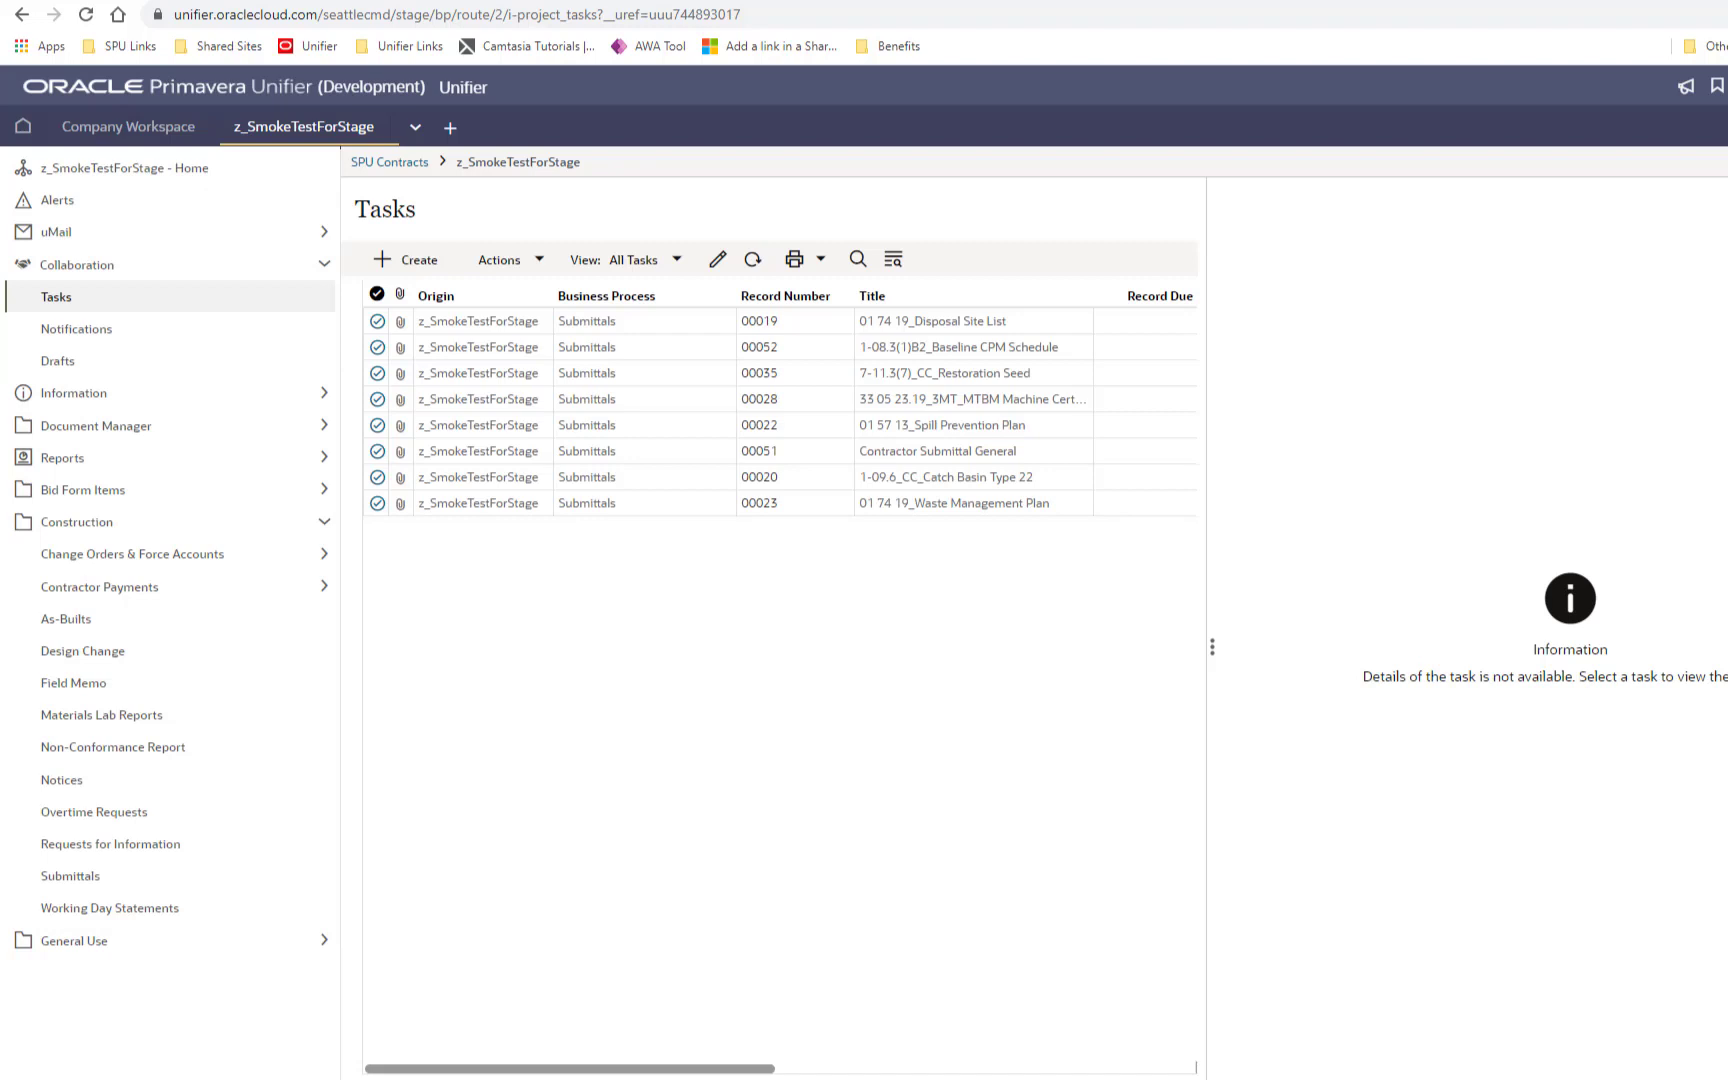
pyautogui.click(73, 683)
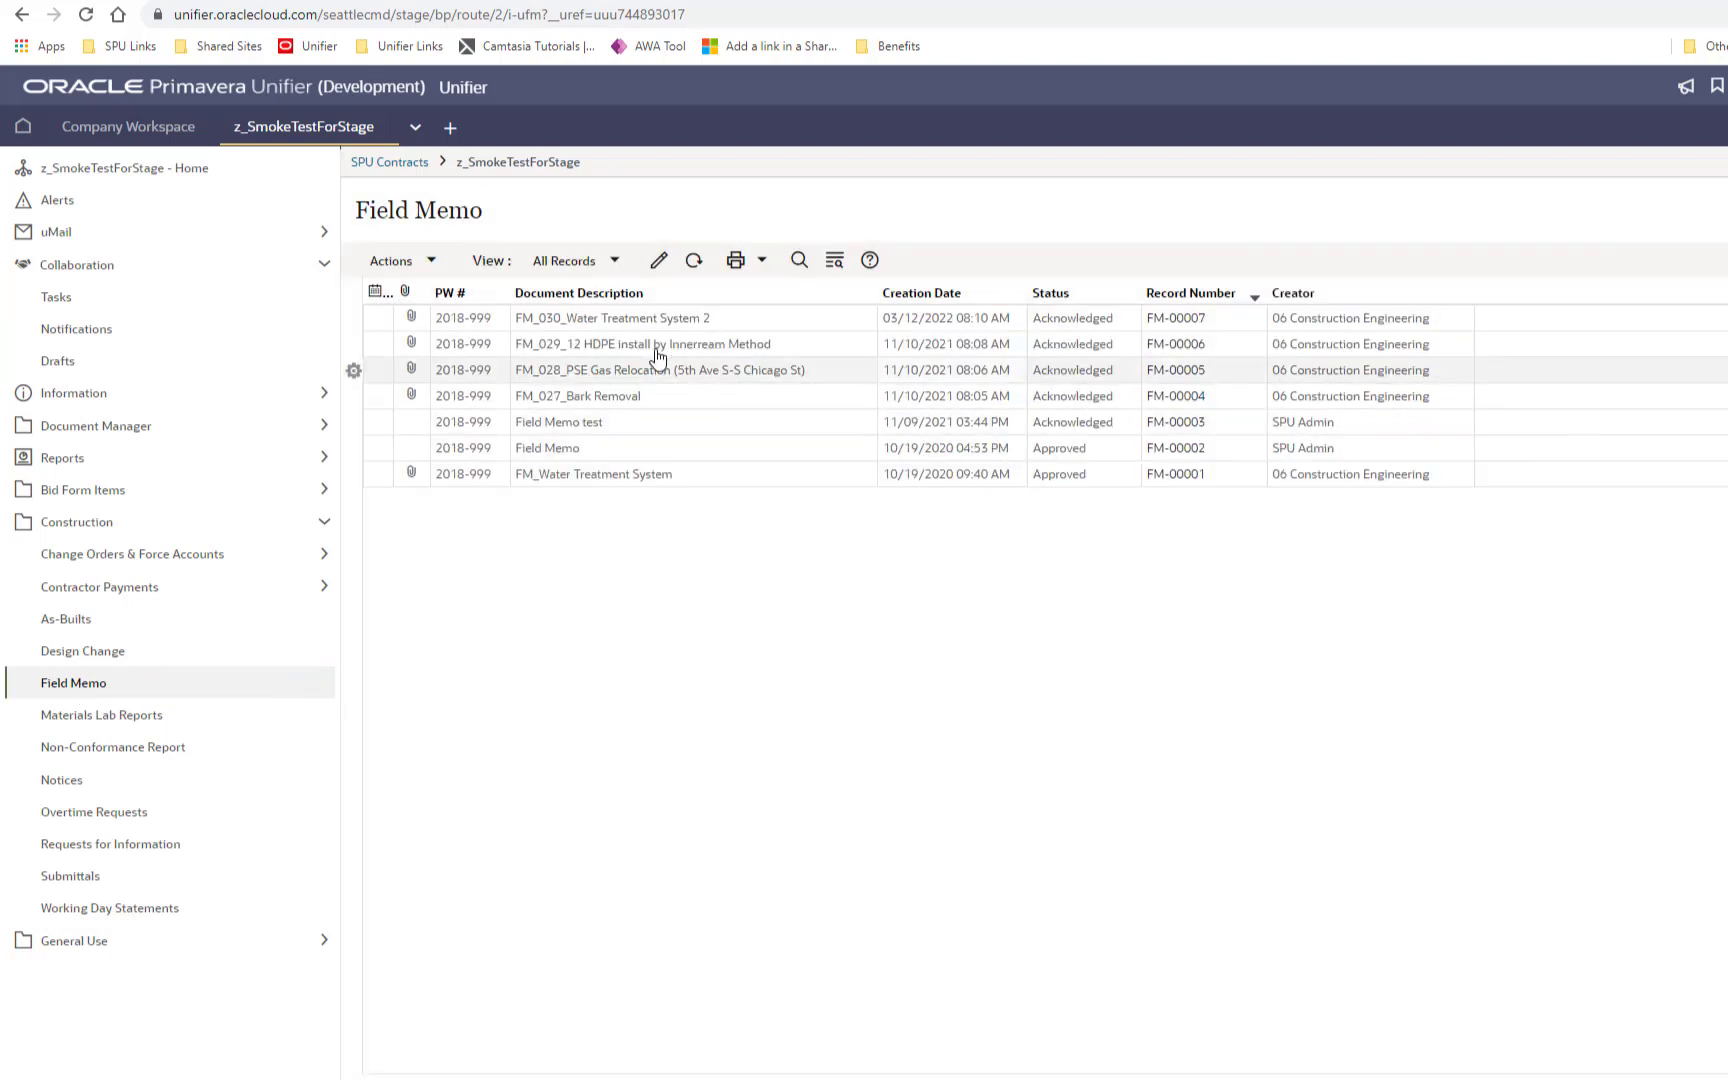
# Step: Check FM-00007's record details show Acknowledged, then open the Materials Lab Reports log
pyautogui.click(838, 320)
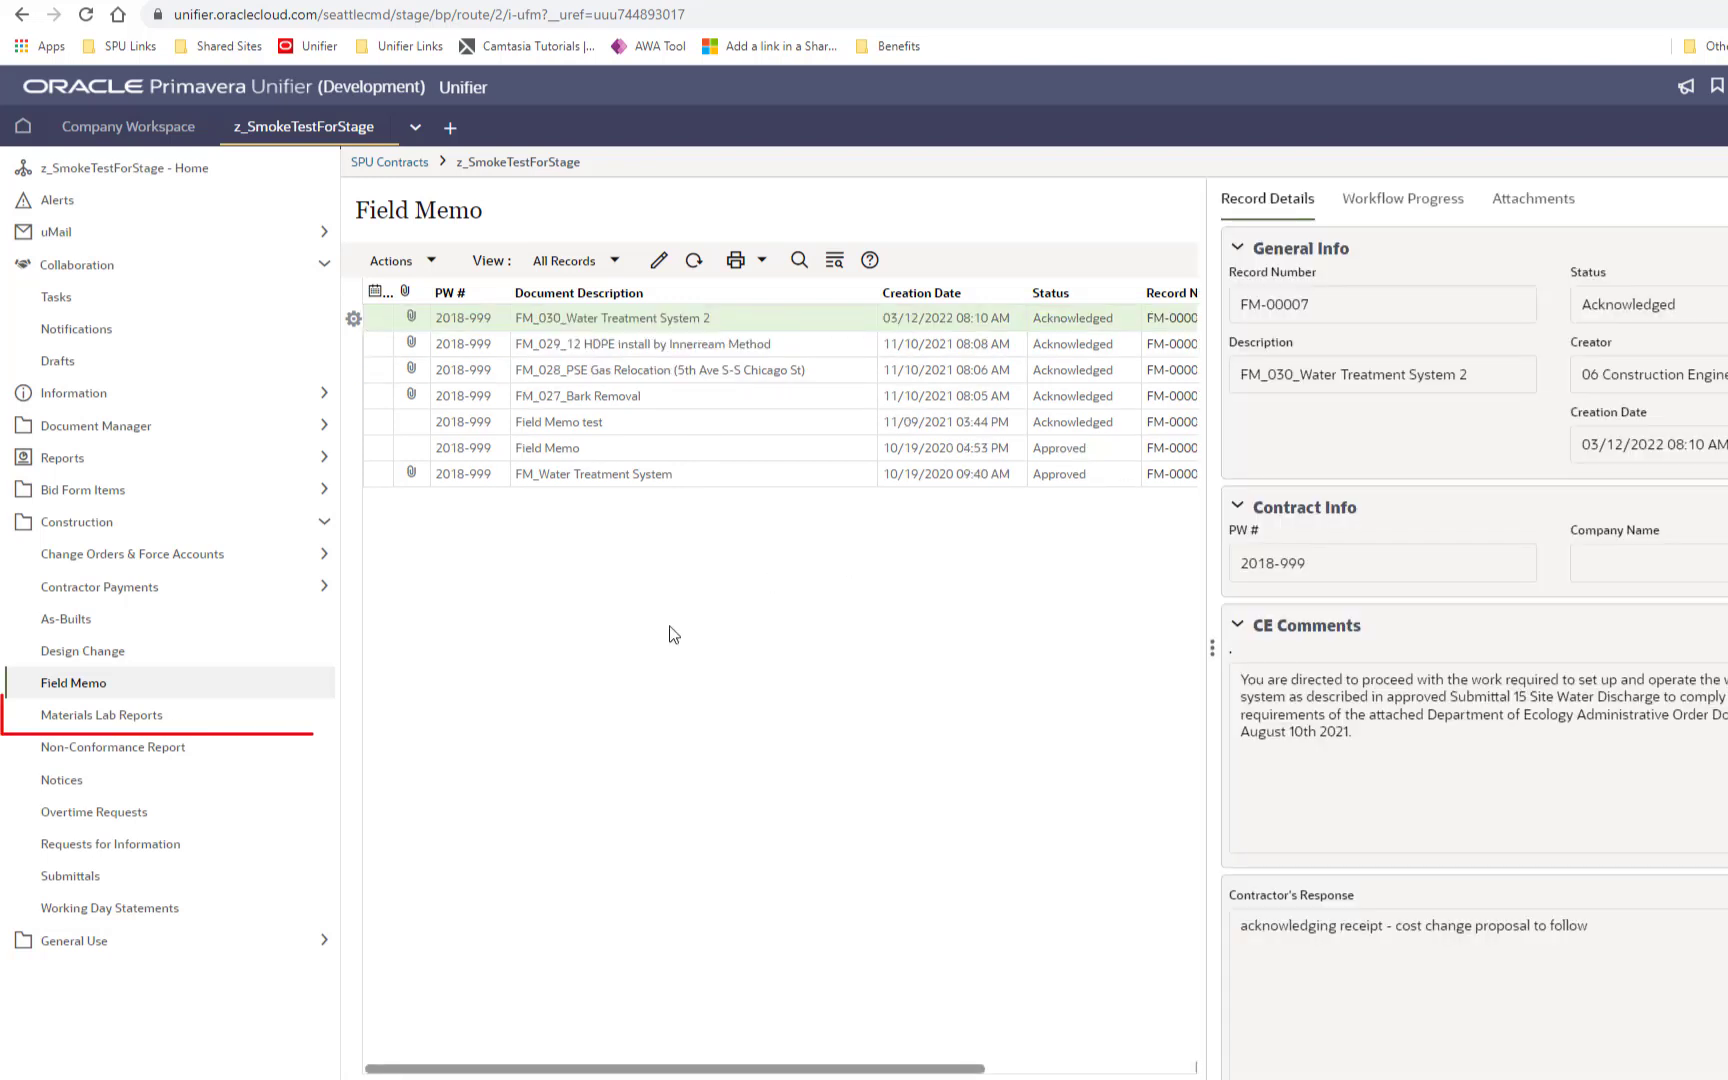
pyautogui.click(98, 718)
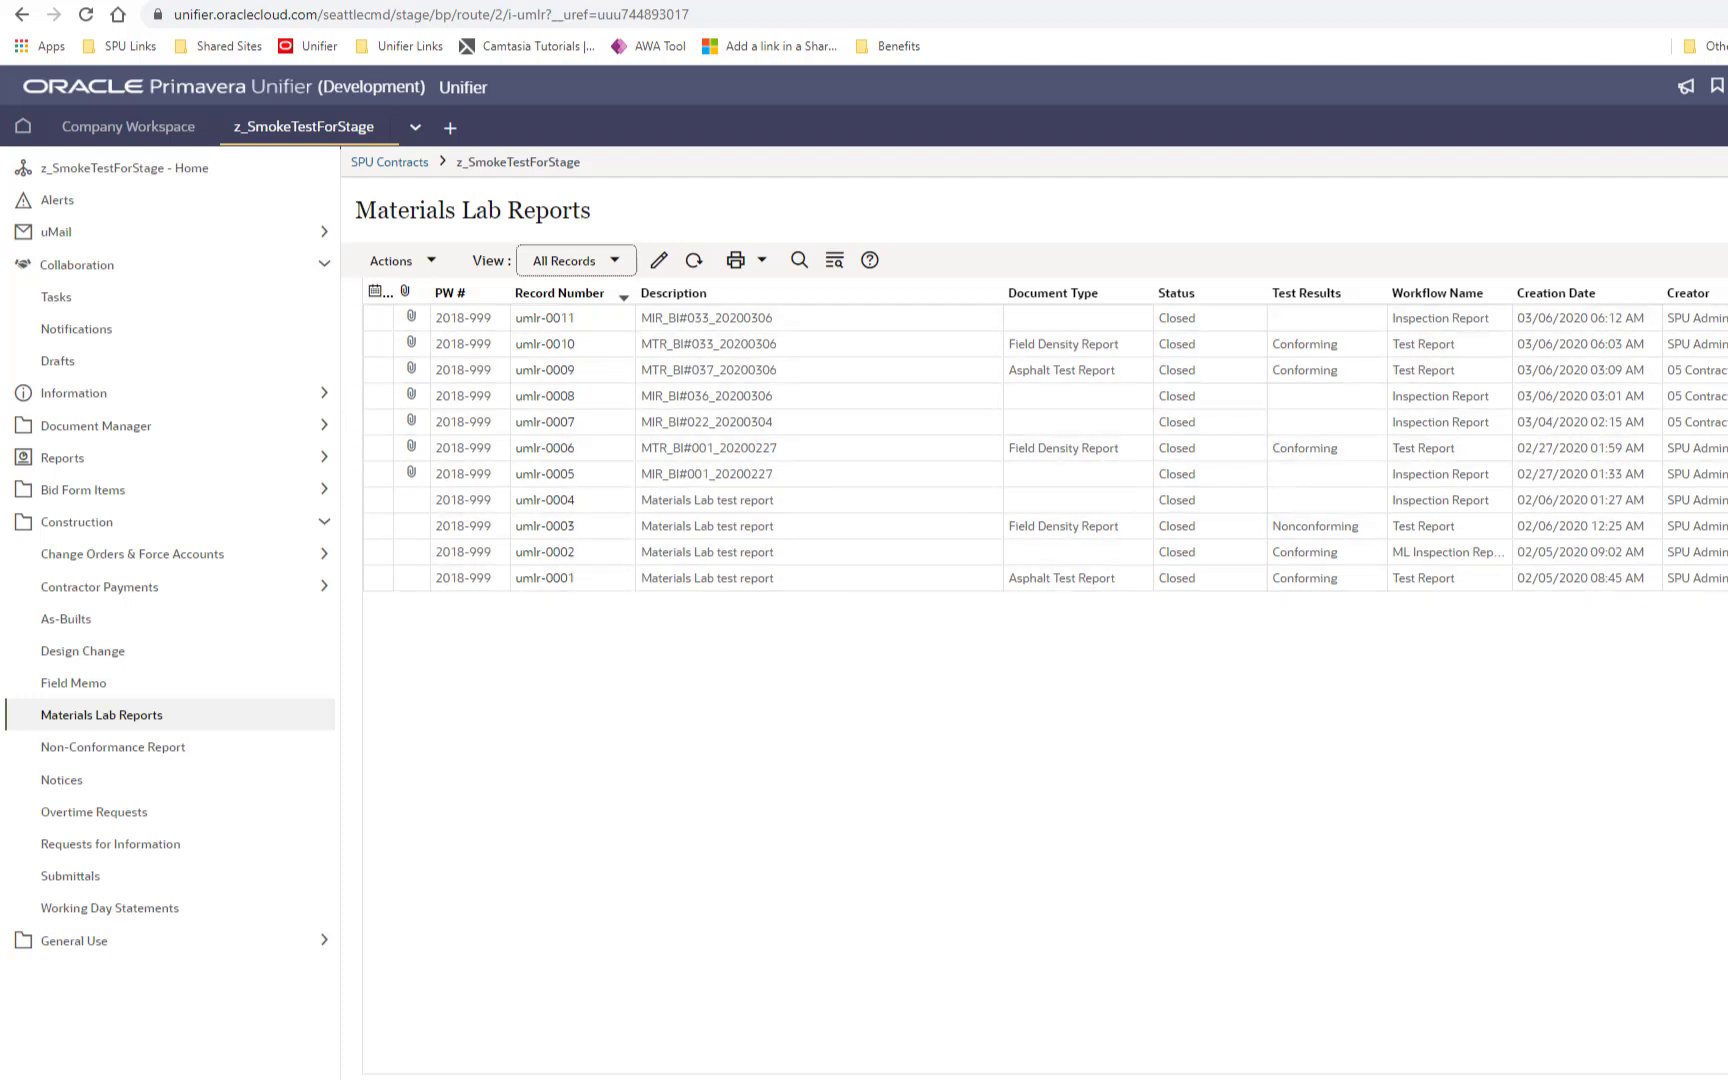
# Step: Browse the Non-Conformance Report and Notices logs, ending on Overtime Requests with OTR-00001 and OTR-00002
pyautogui.click(126, 756)
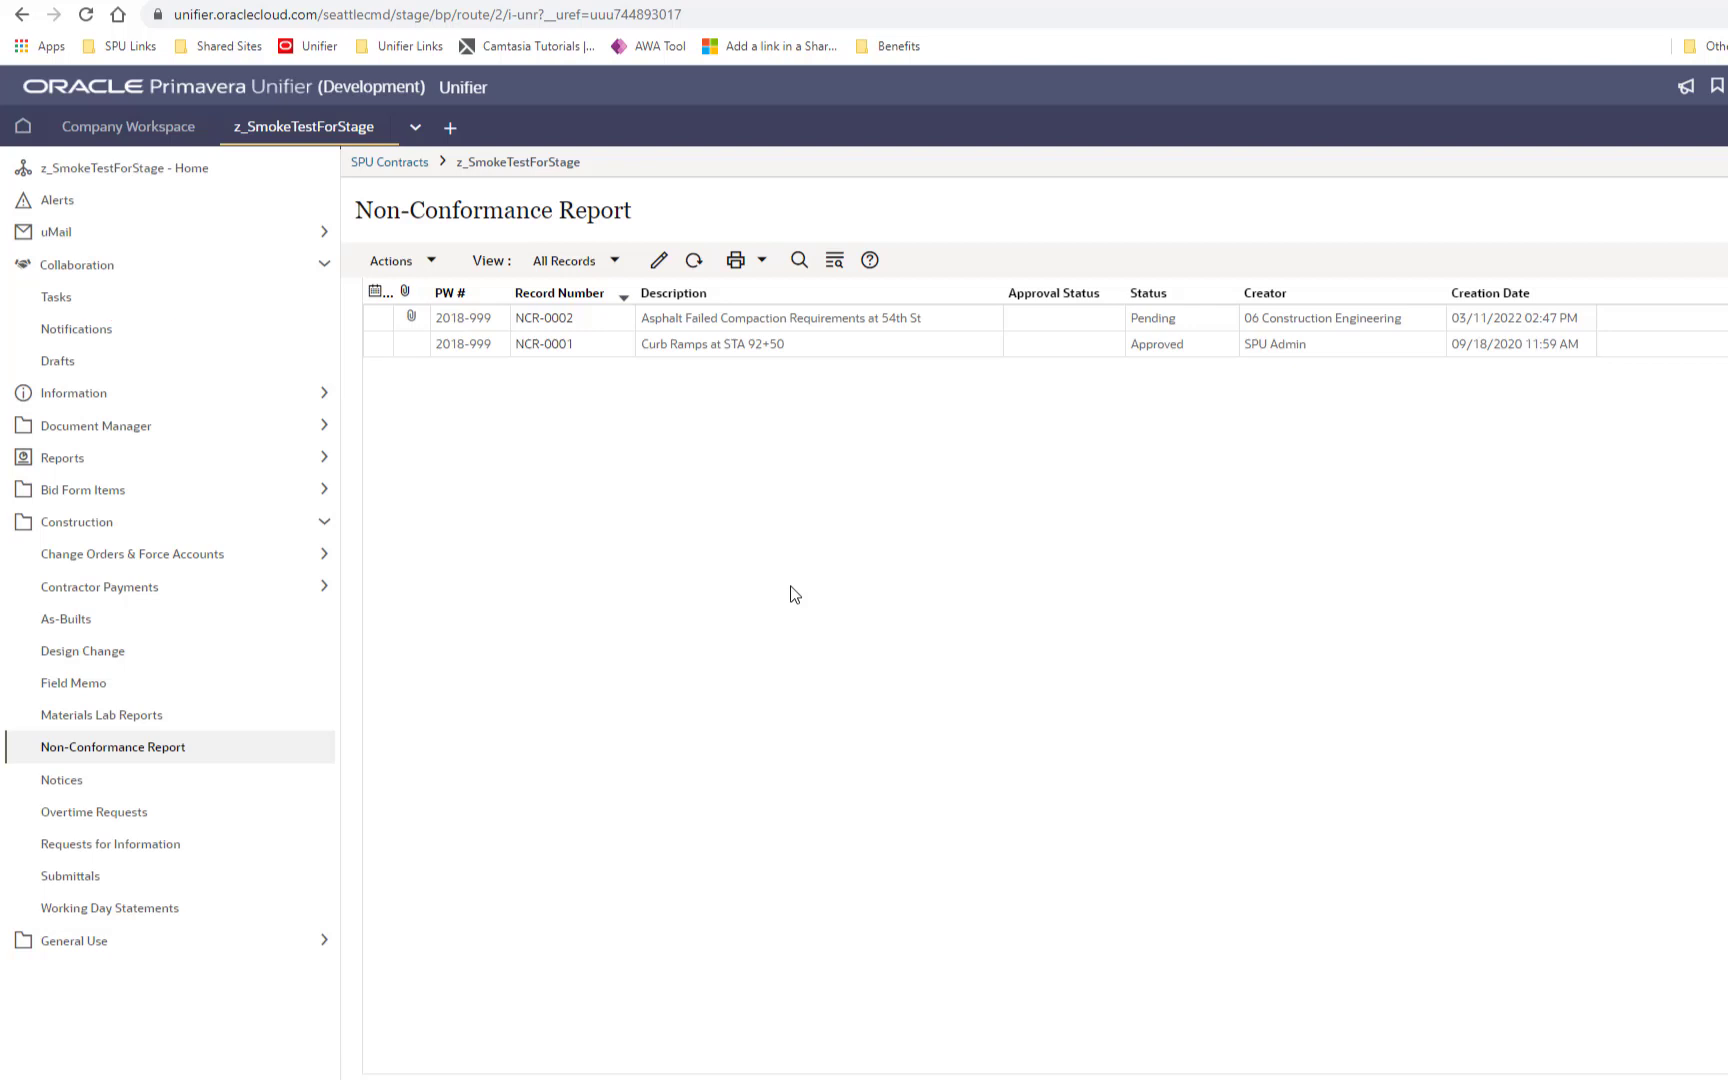
pyautogui.click(62, 786)
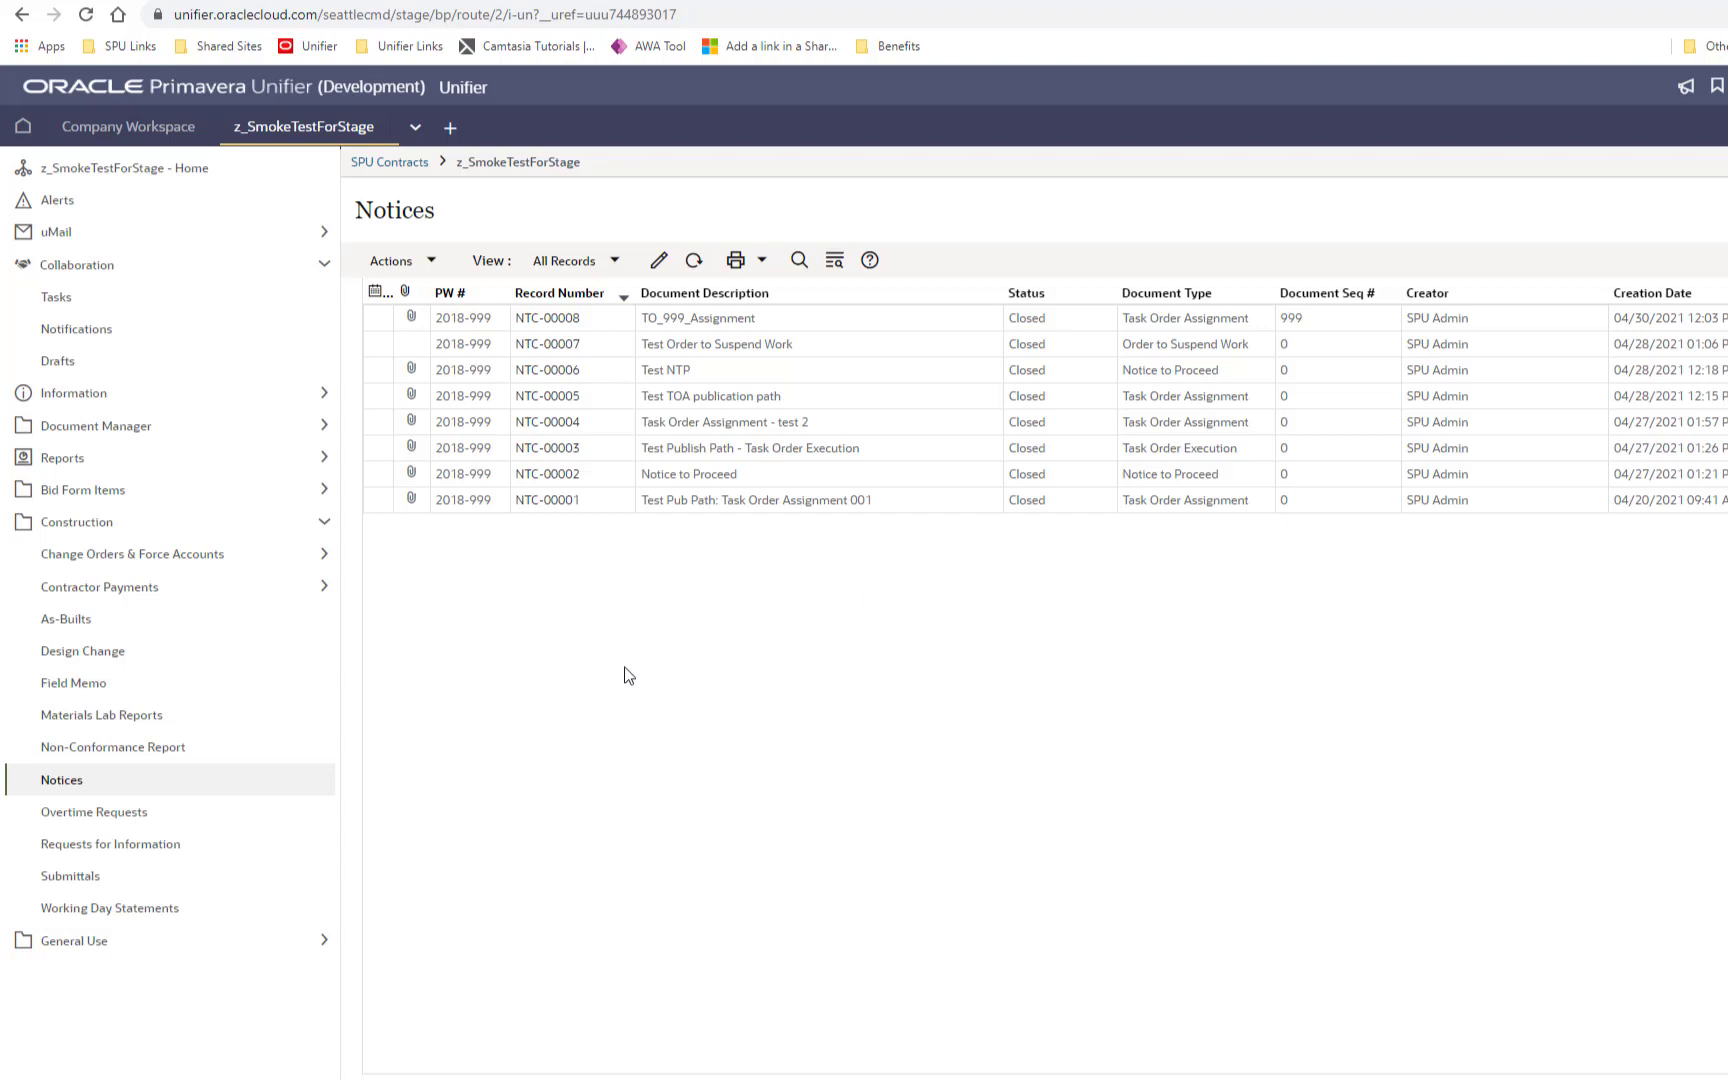
pyautogui.click(70, 815)
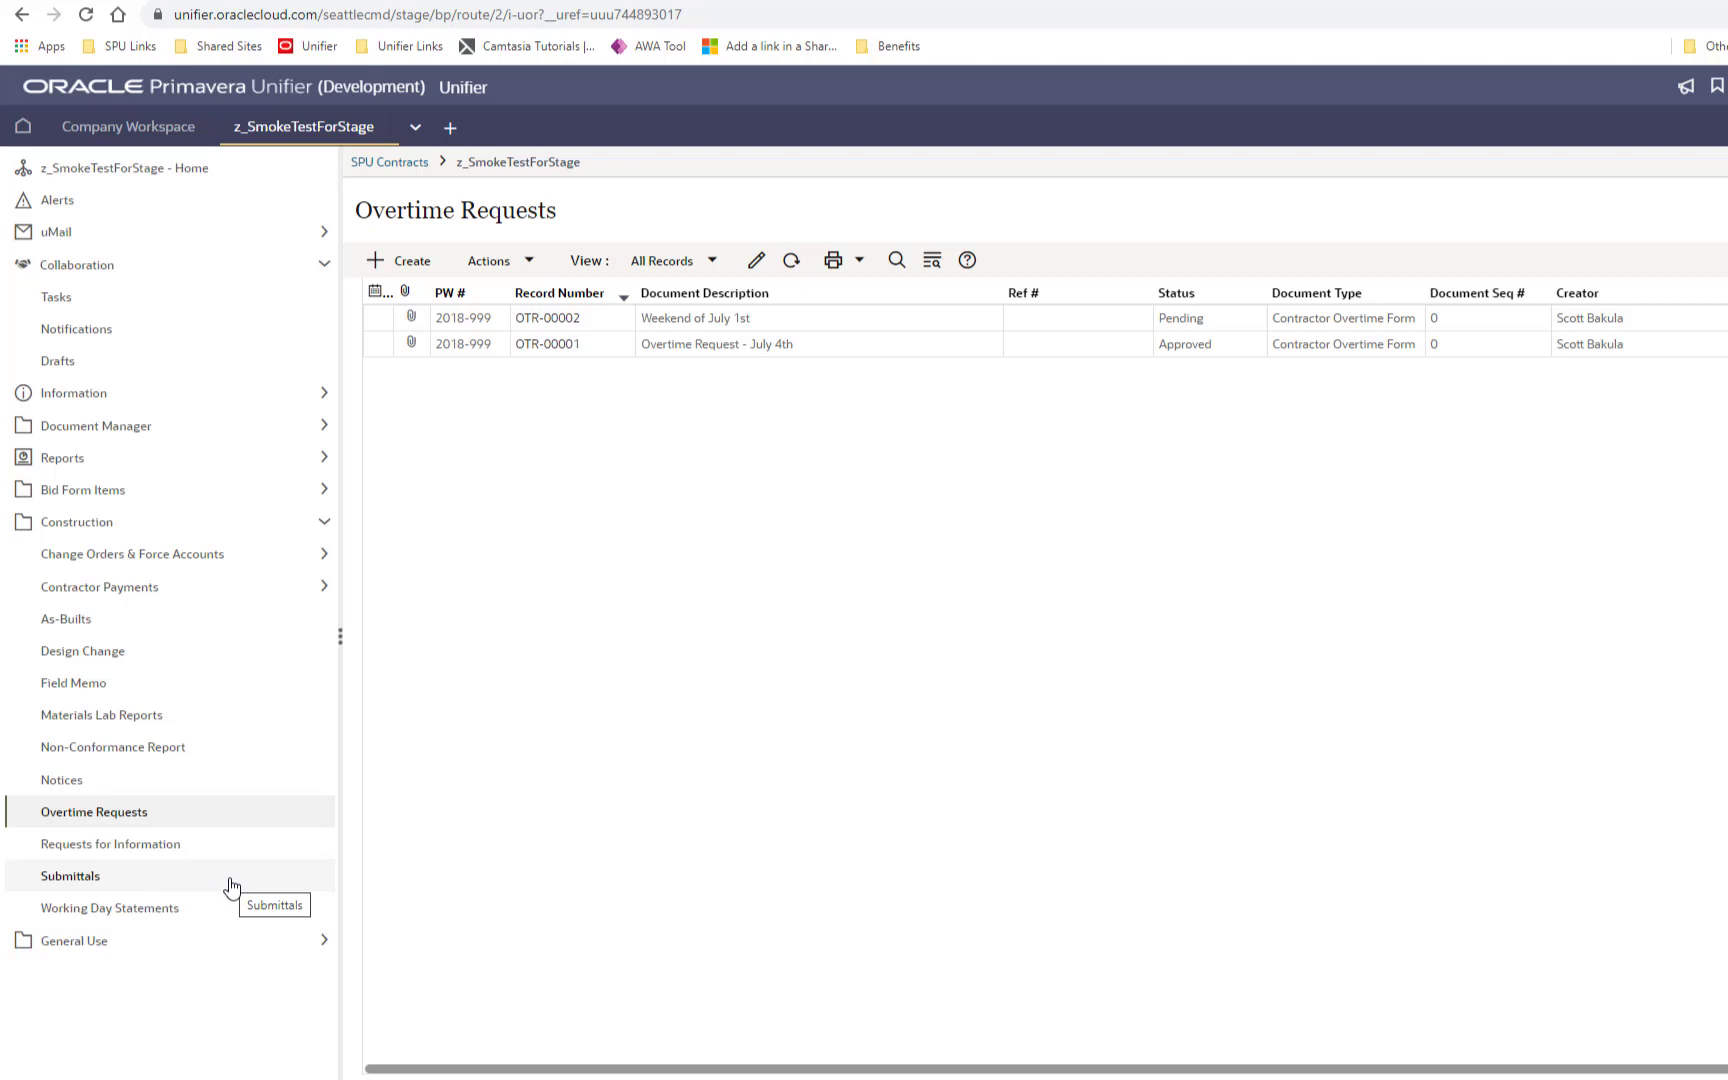
# Step: Pass through Working Day Statements, expand General Use, and open Inbound Correspondences showing INB-00001
pyautogui.click(177, 912)
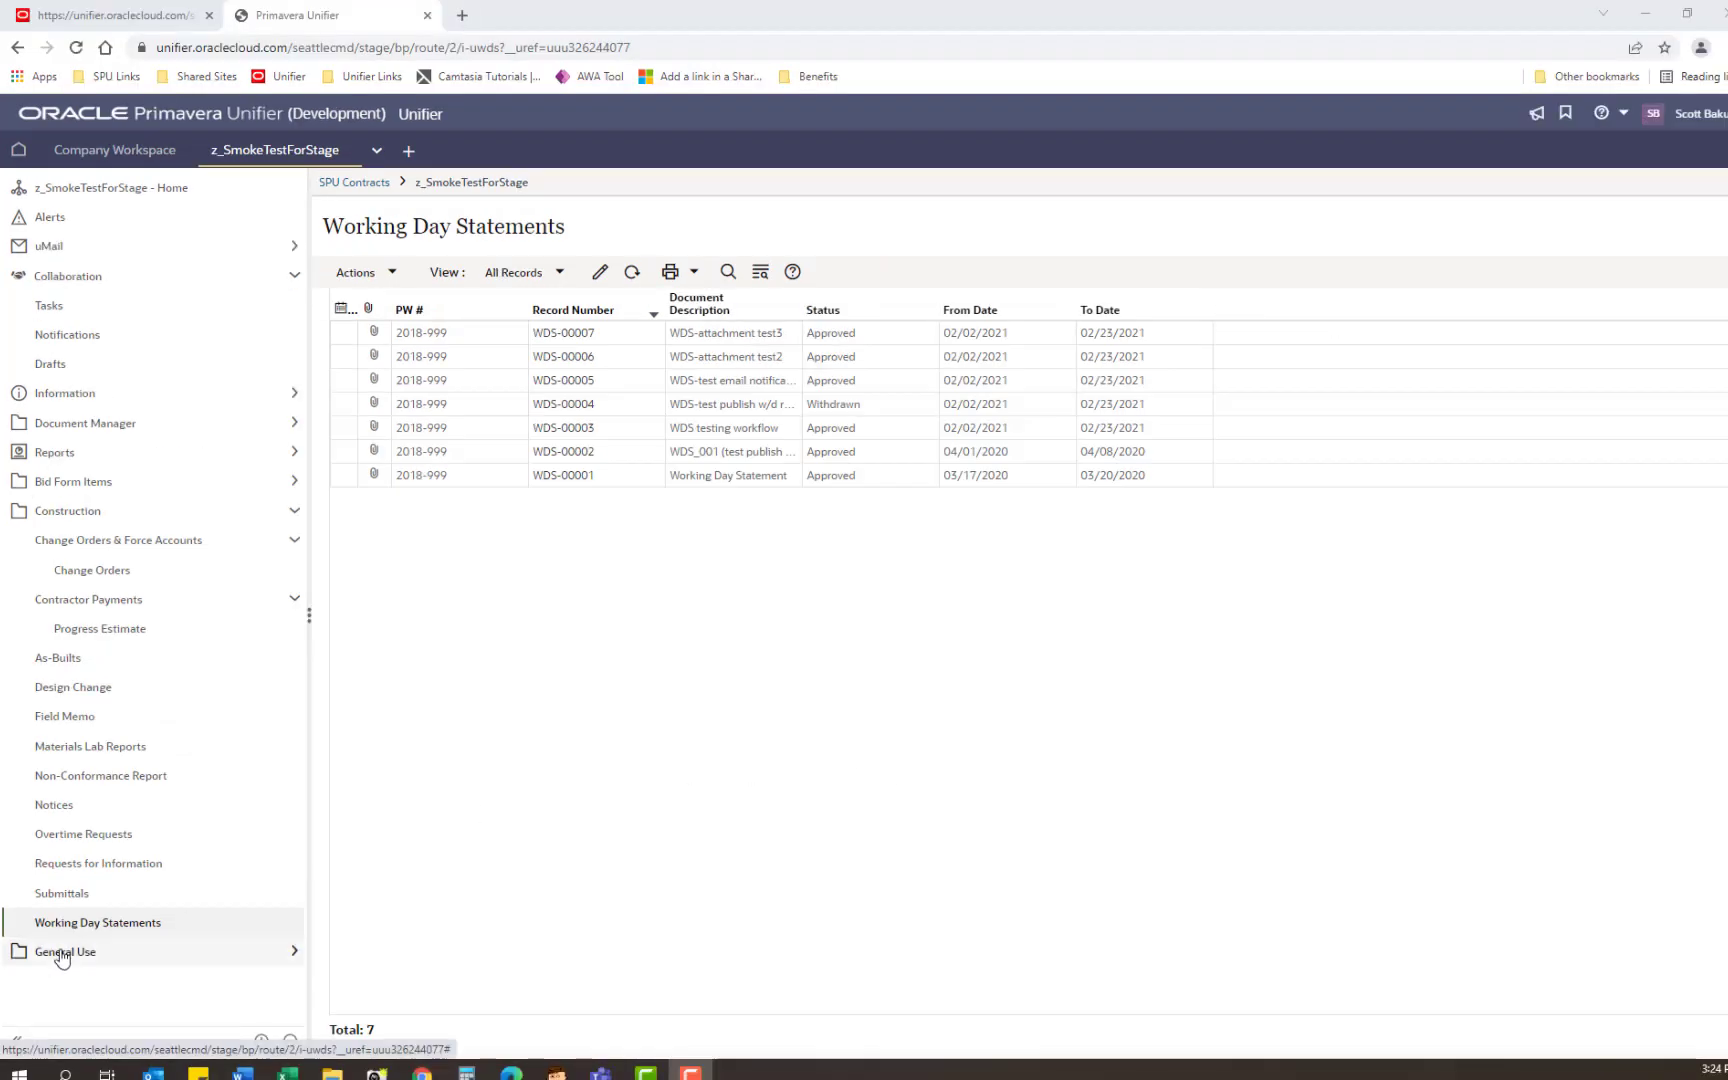
pyautogui.click(60, 955)
pyautogui.click(312, 1012)
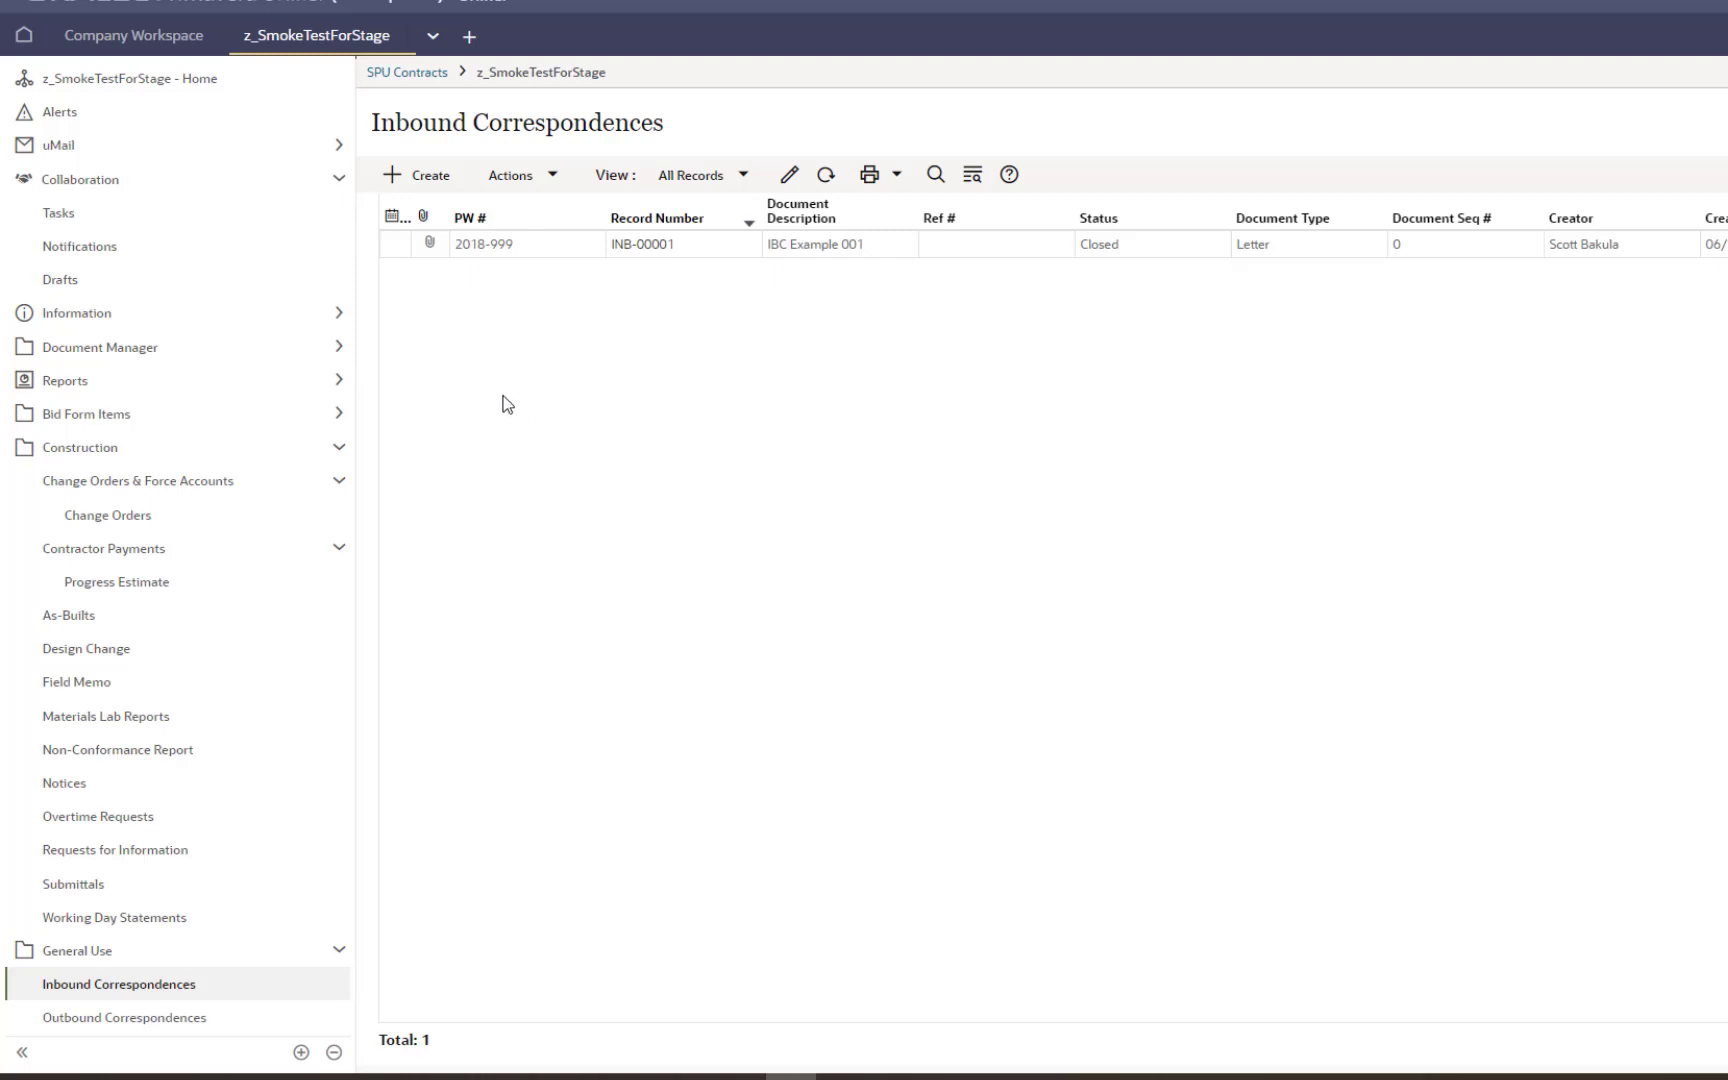
# Step: Create a 'General Transmittal' inbound correspondence, review document type, comments and attachment options, and send it
pyautogui.click(410, 178)
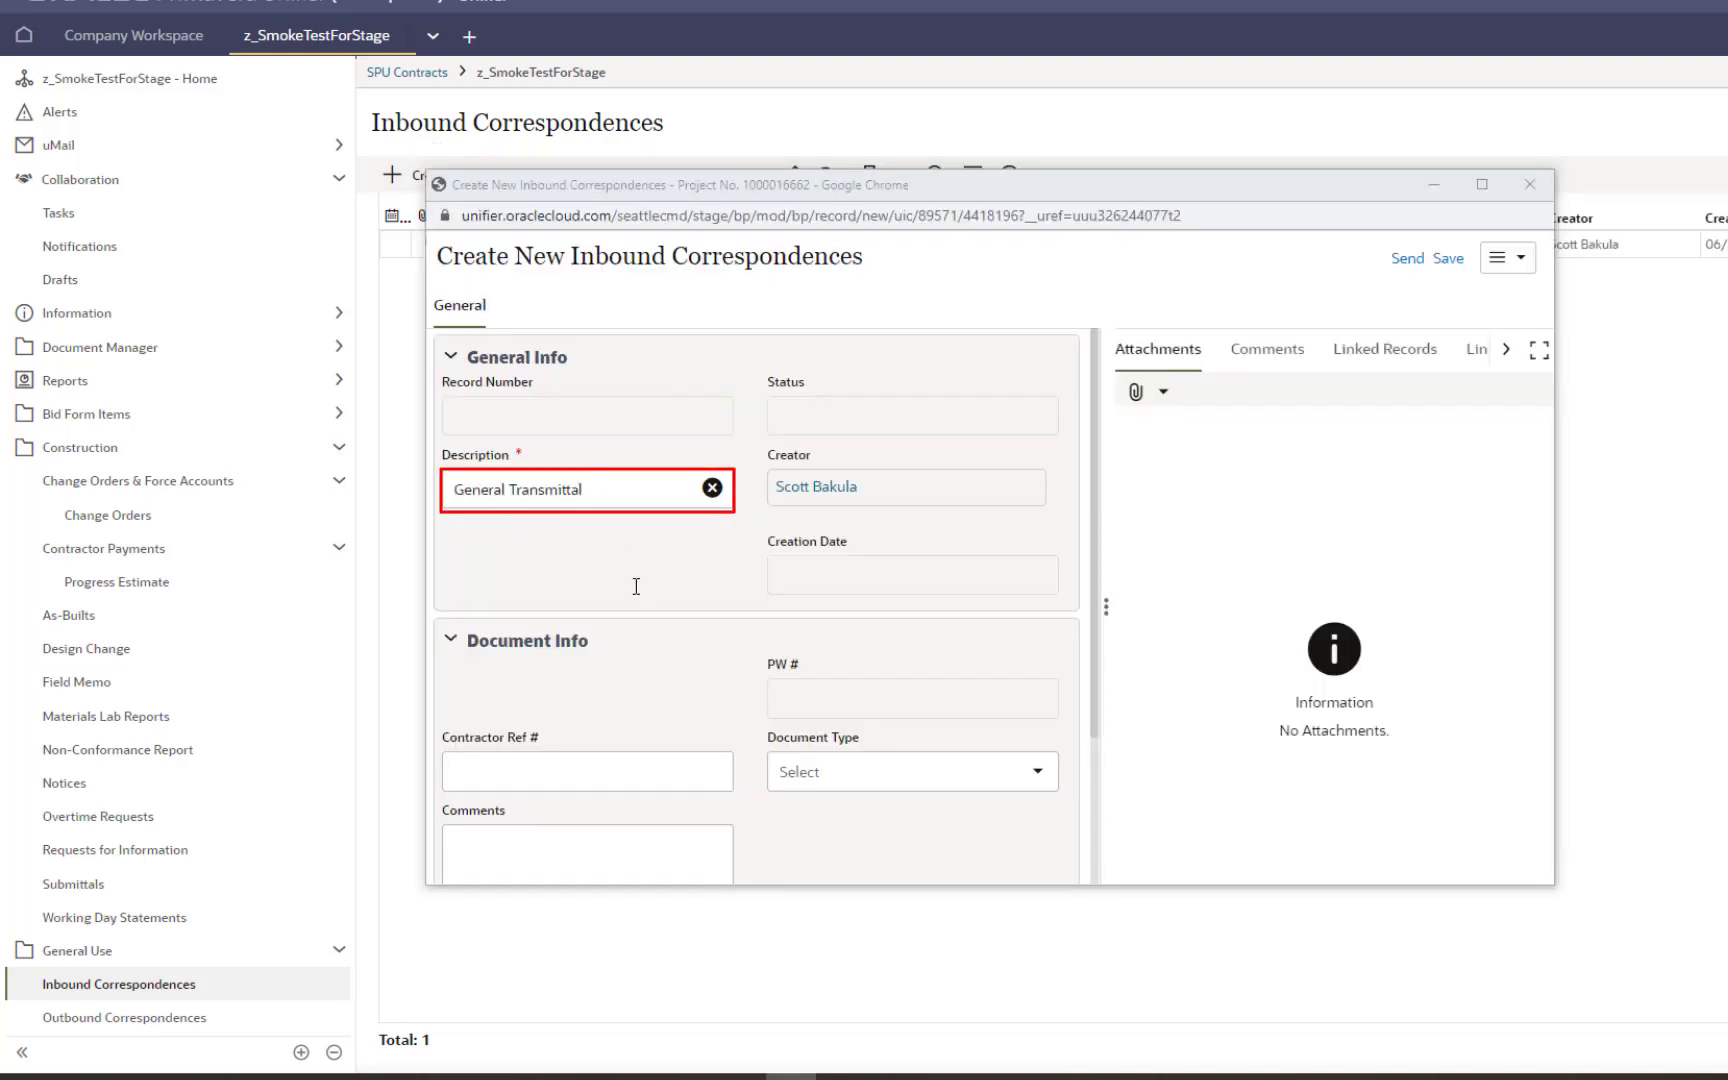
pyautogui.scroll(-1, 637, 597)
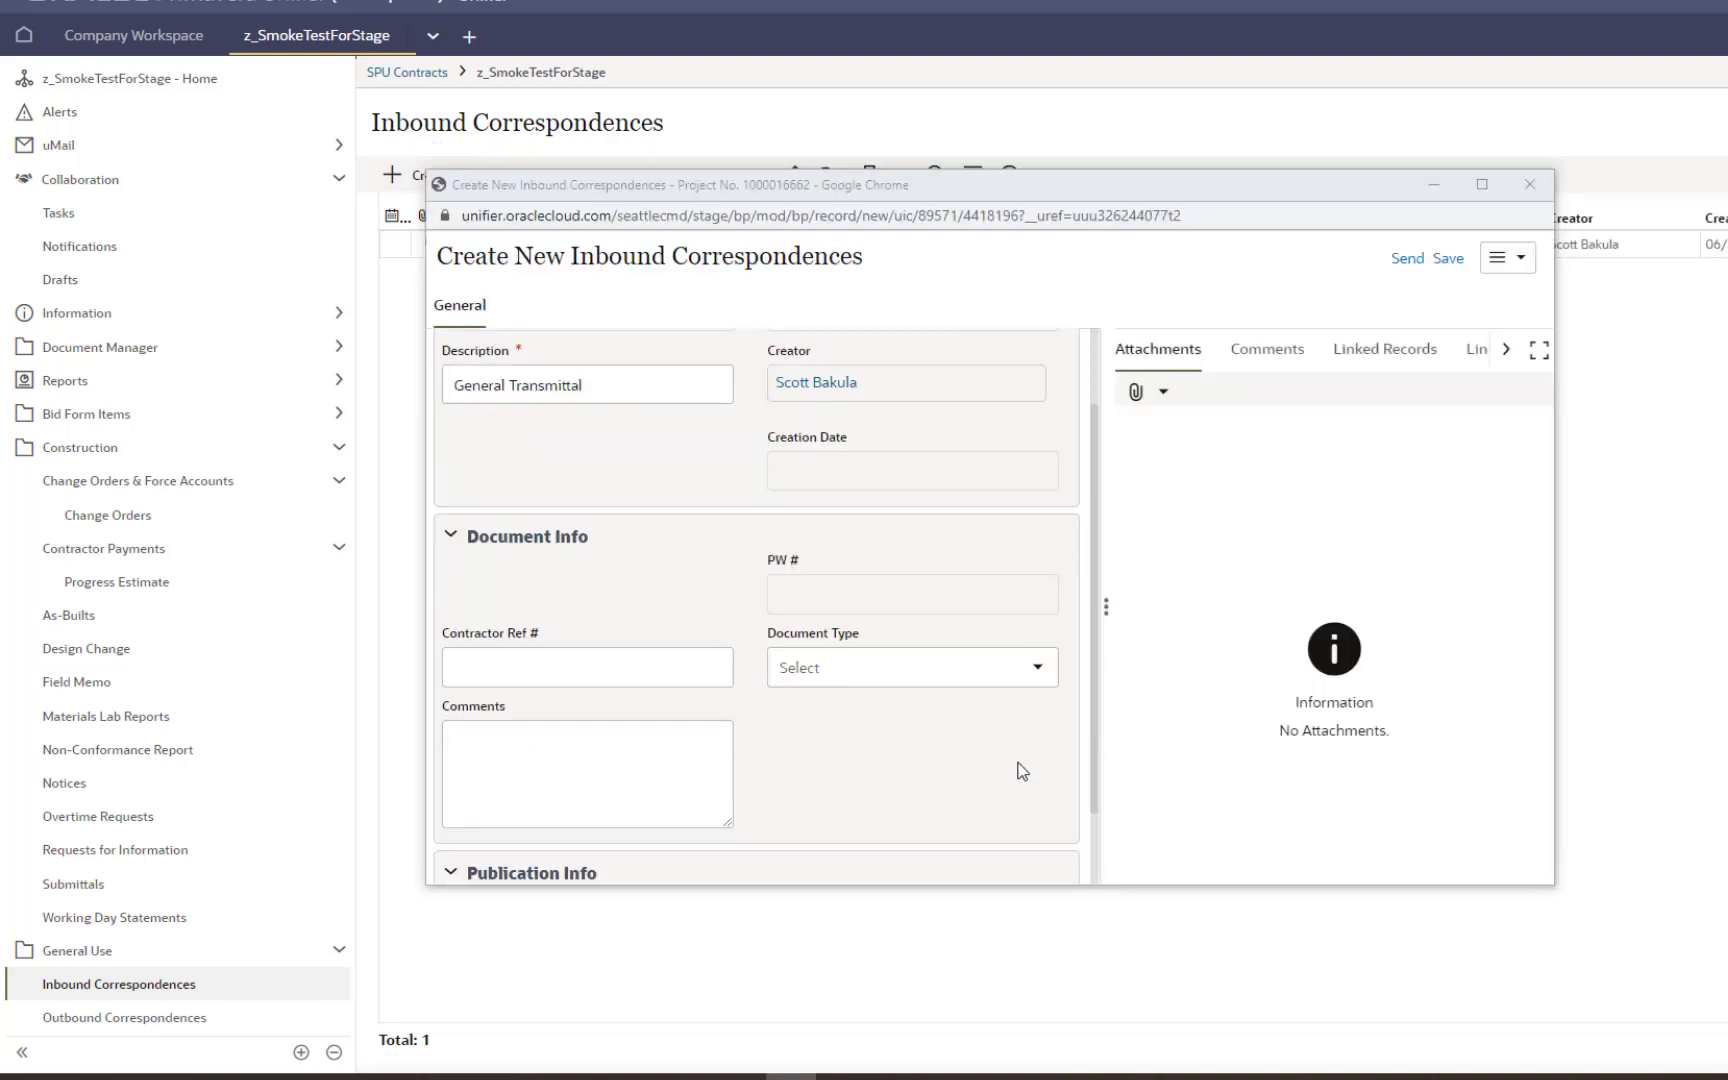
pyautogui.click(1033, 671)
pyautogui.click(1033, 671)
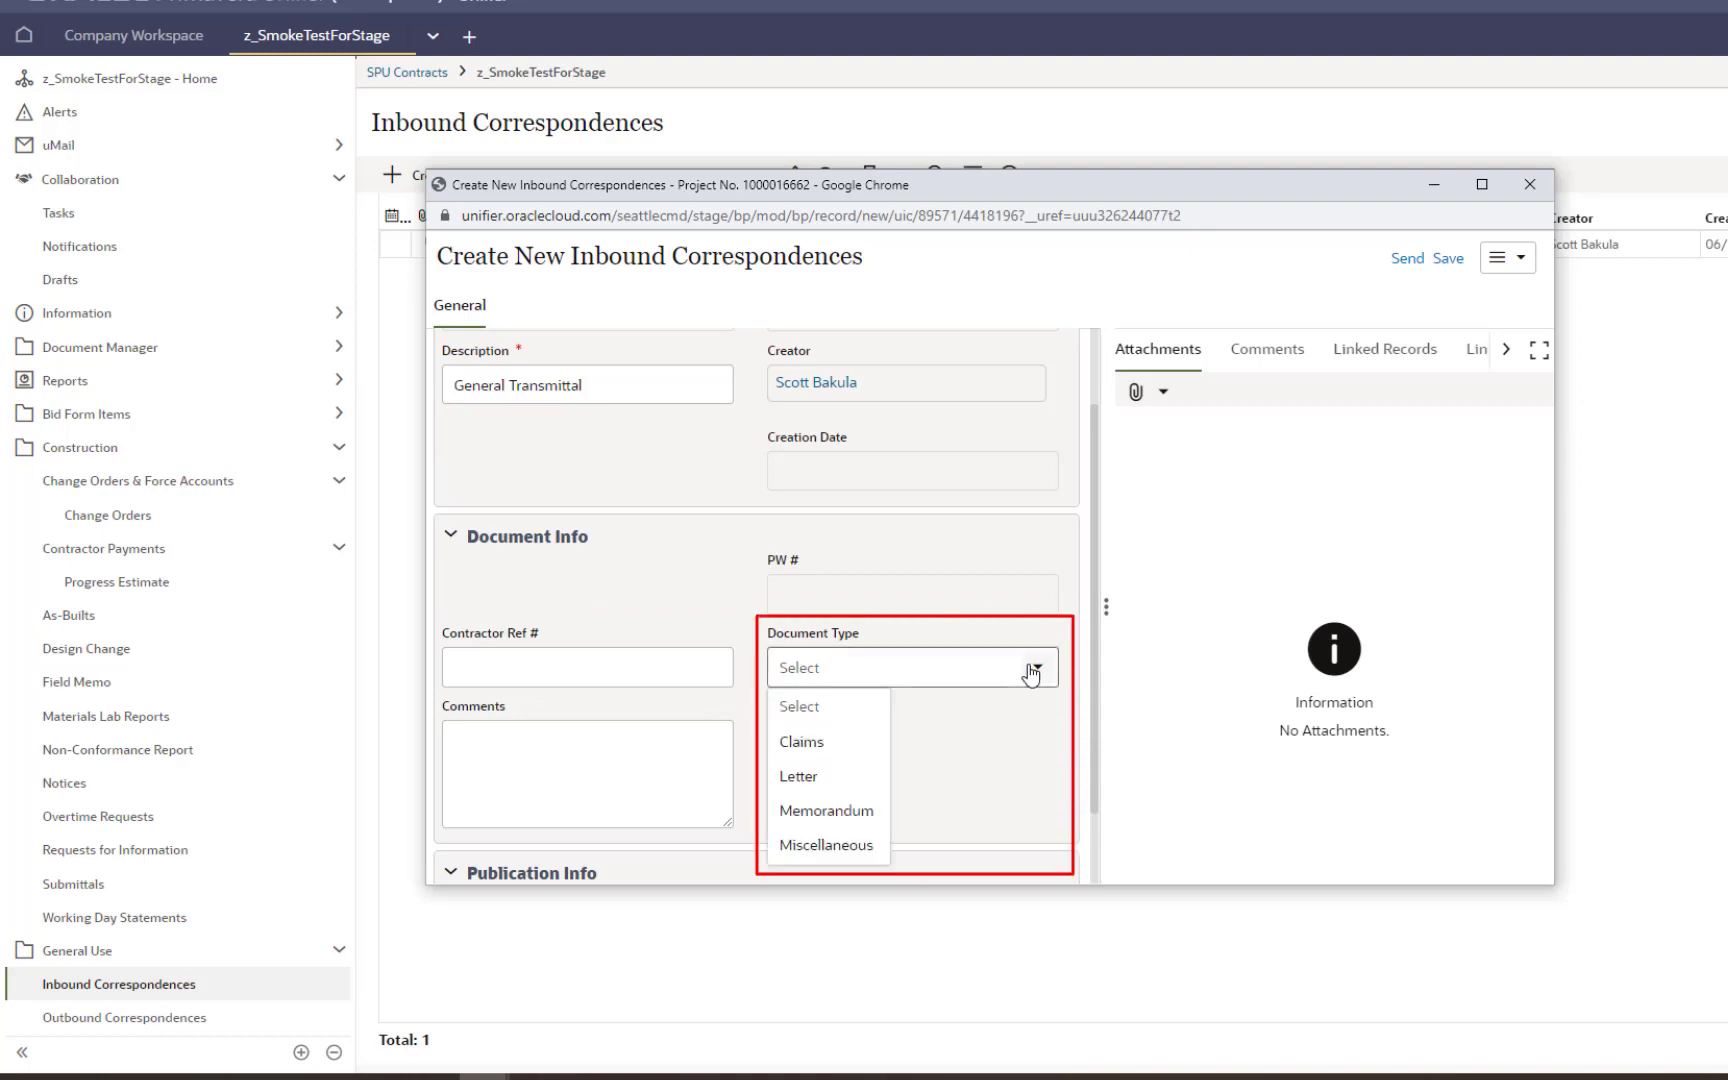
pyautogui.click(1033, 671)
pyautogui.click(548, 763)
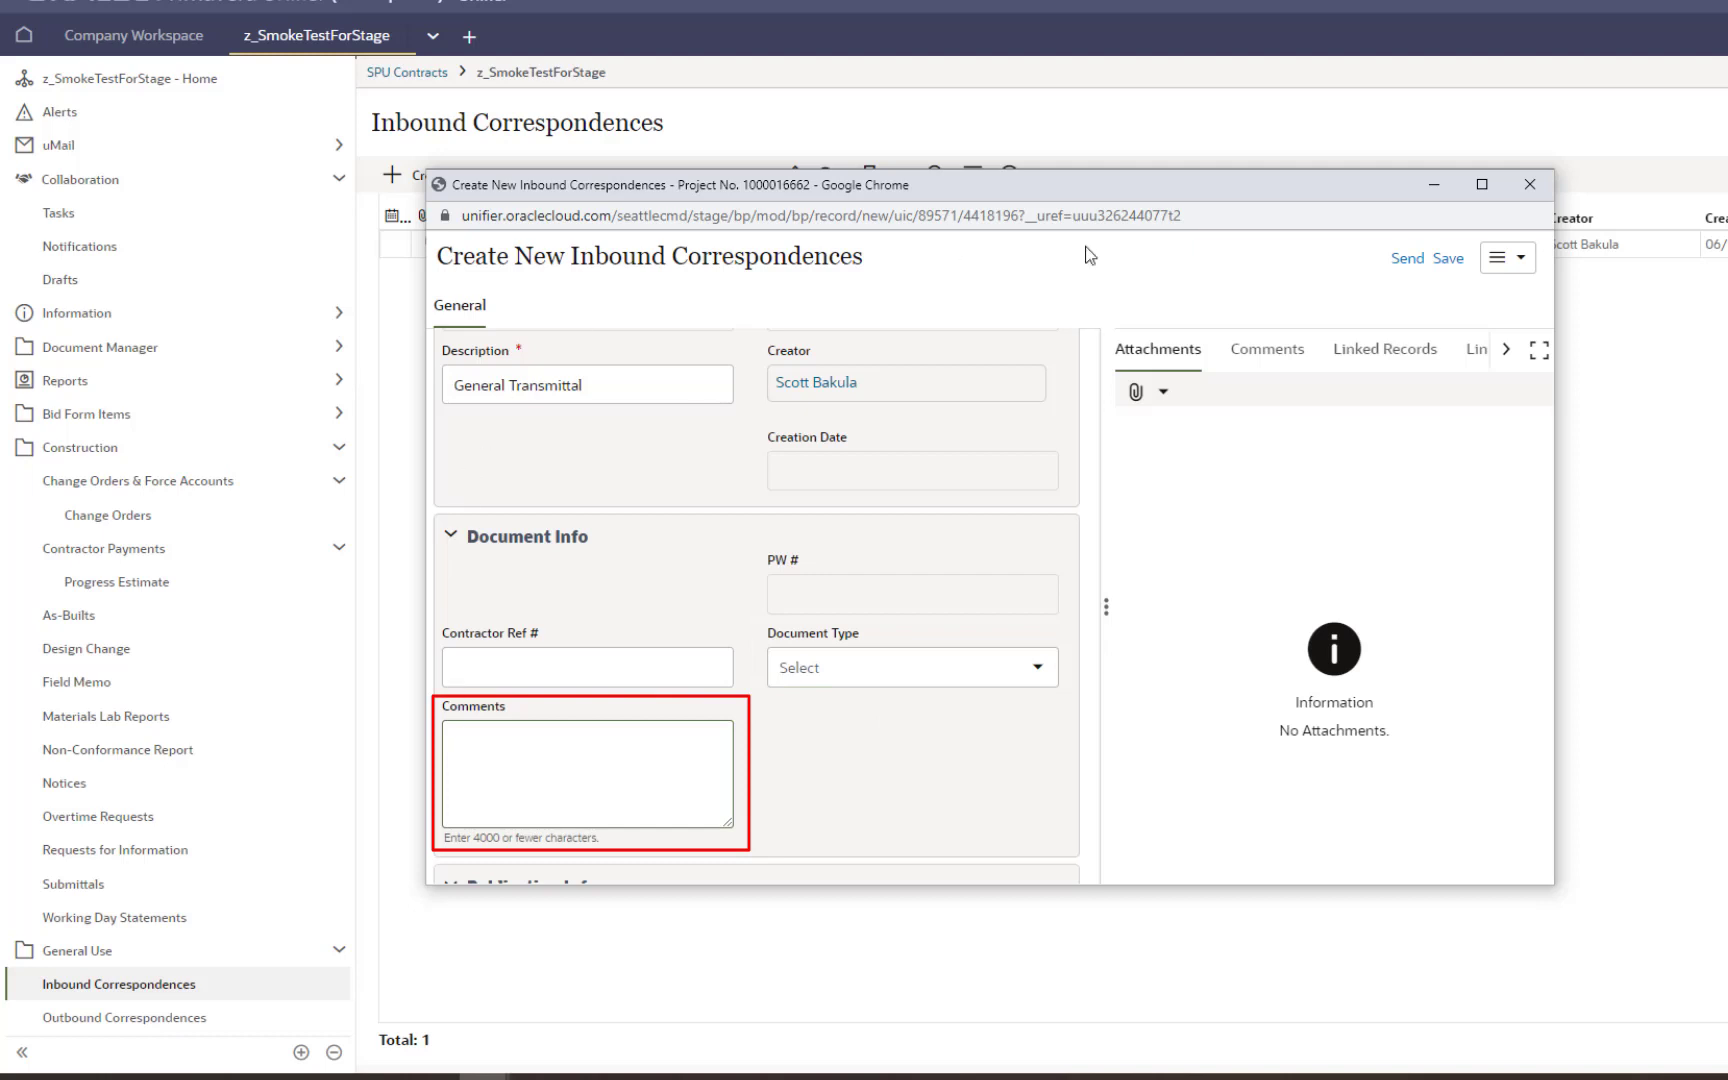
pyautogui.click(1137, 395)
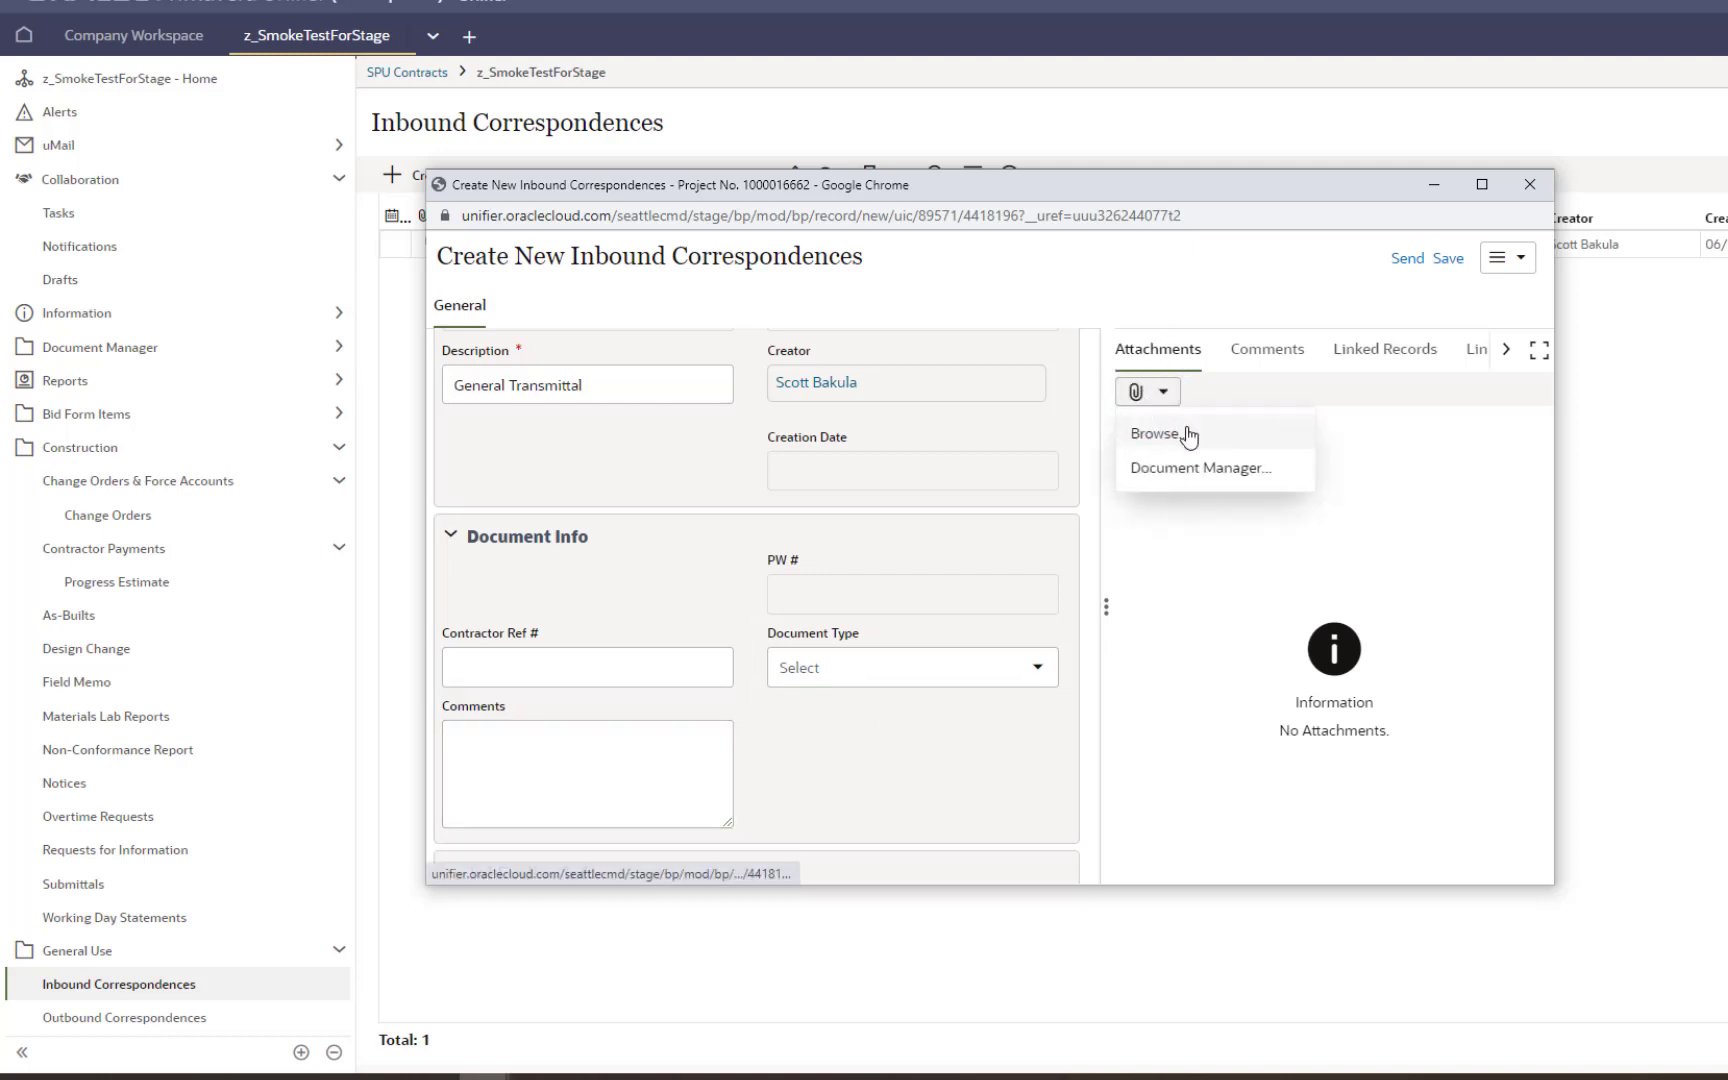
pyautogui.click(1212, 284)
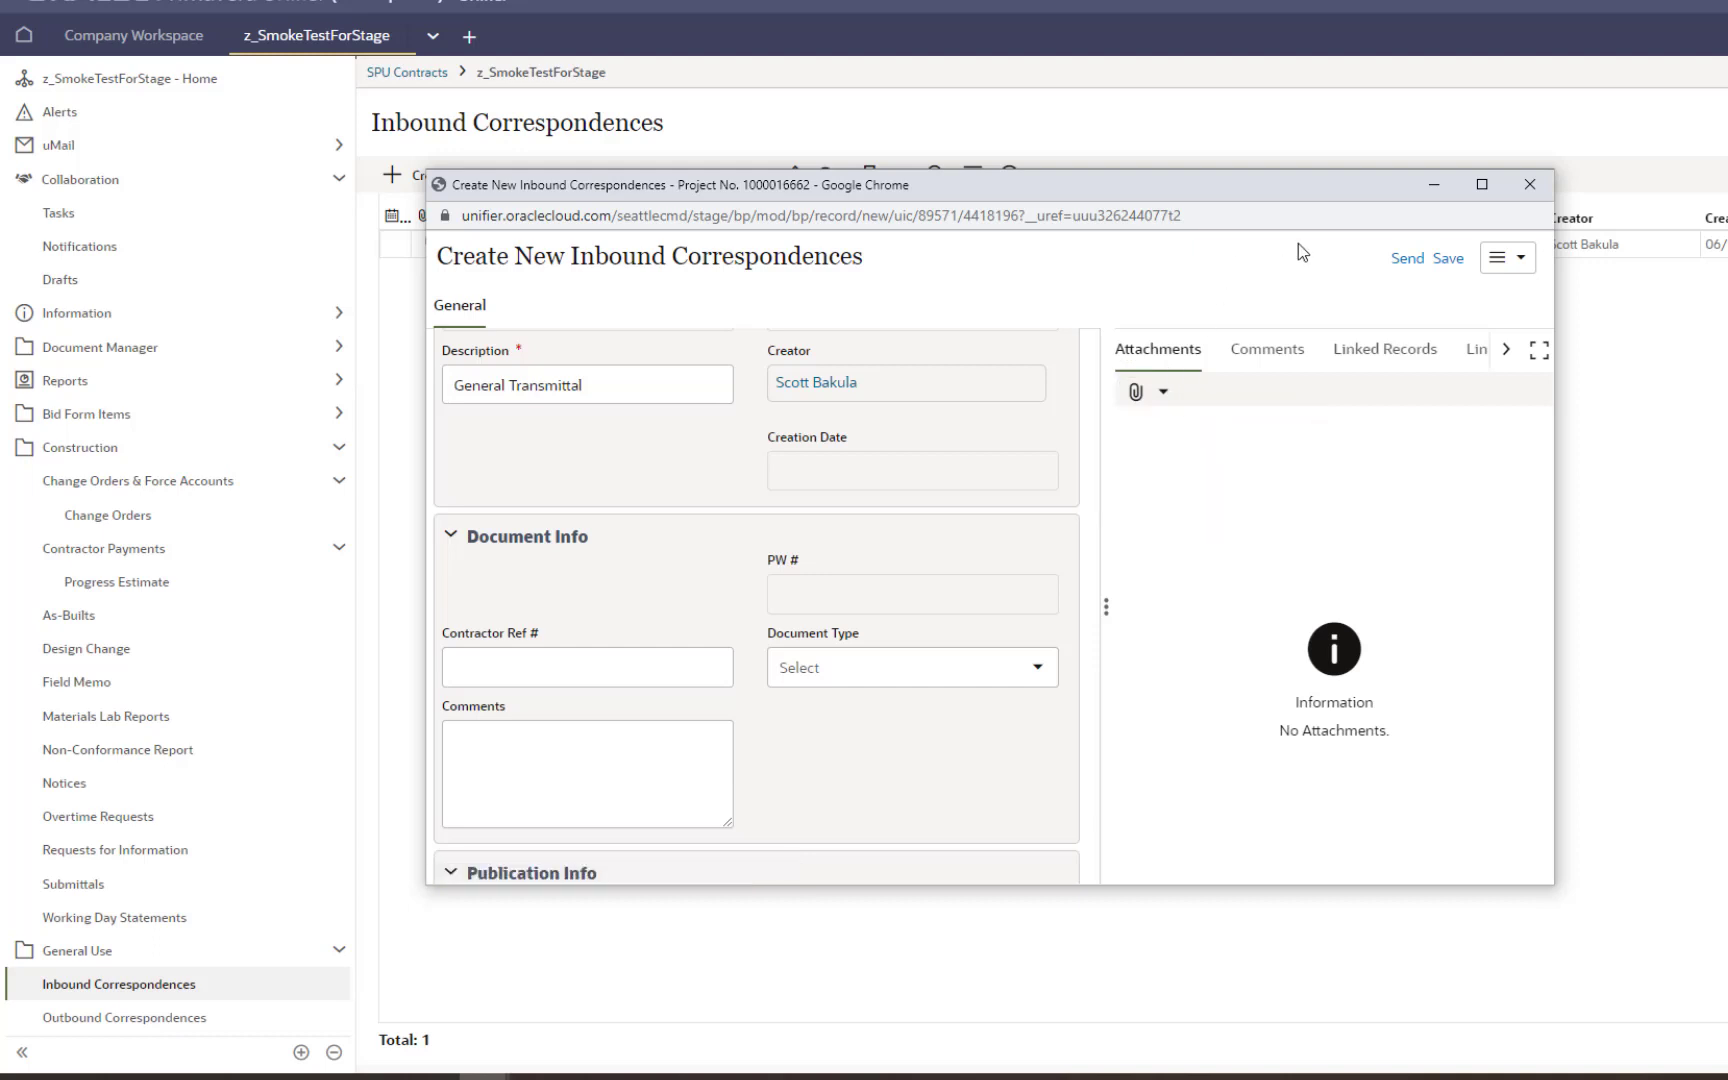
pyautogui.click(1402, 263)
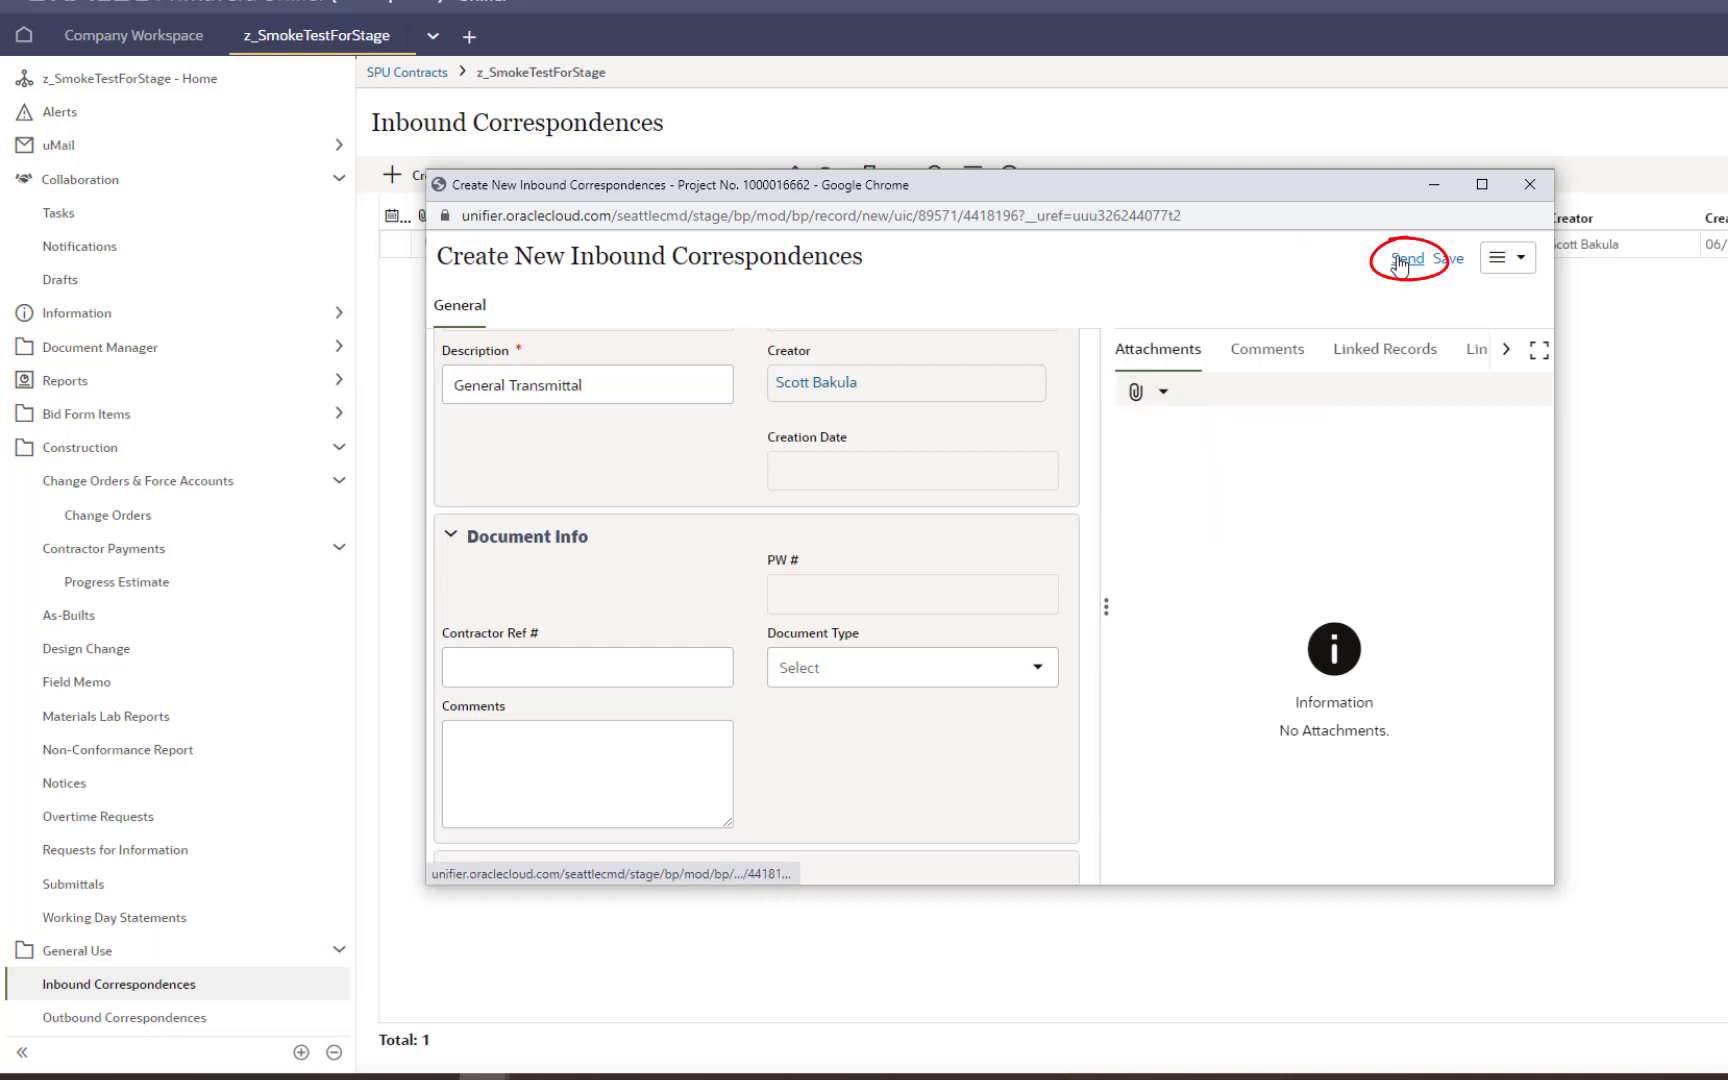
pyautogui.click(1240, 846)
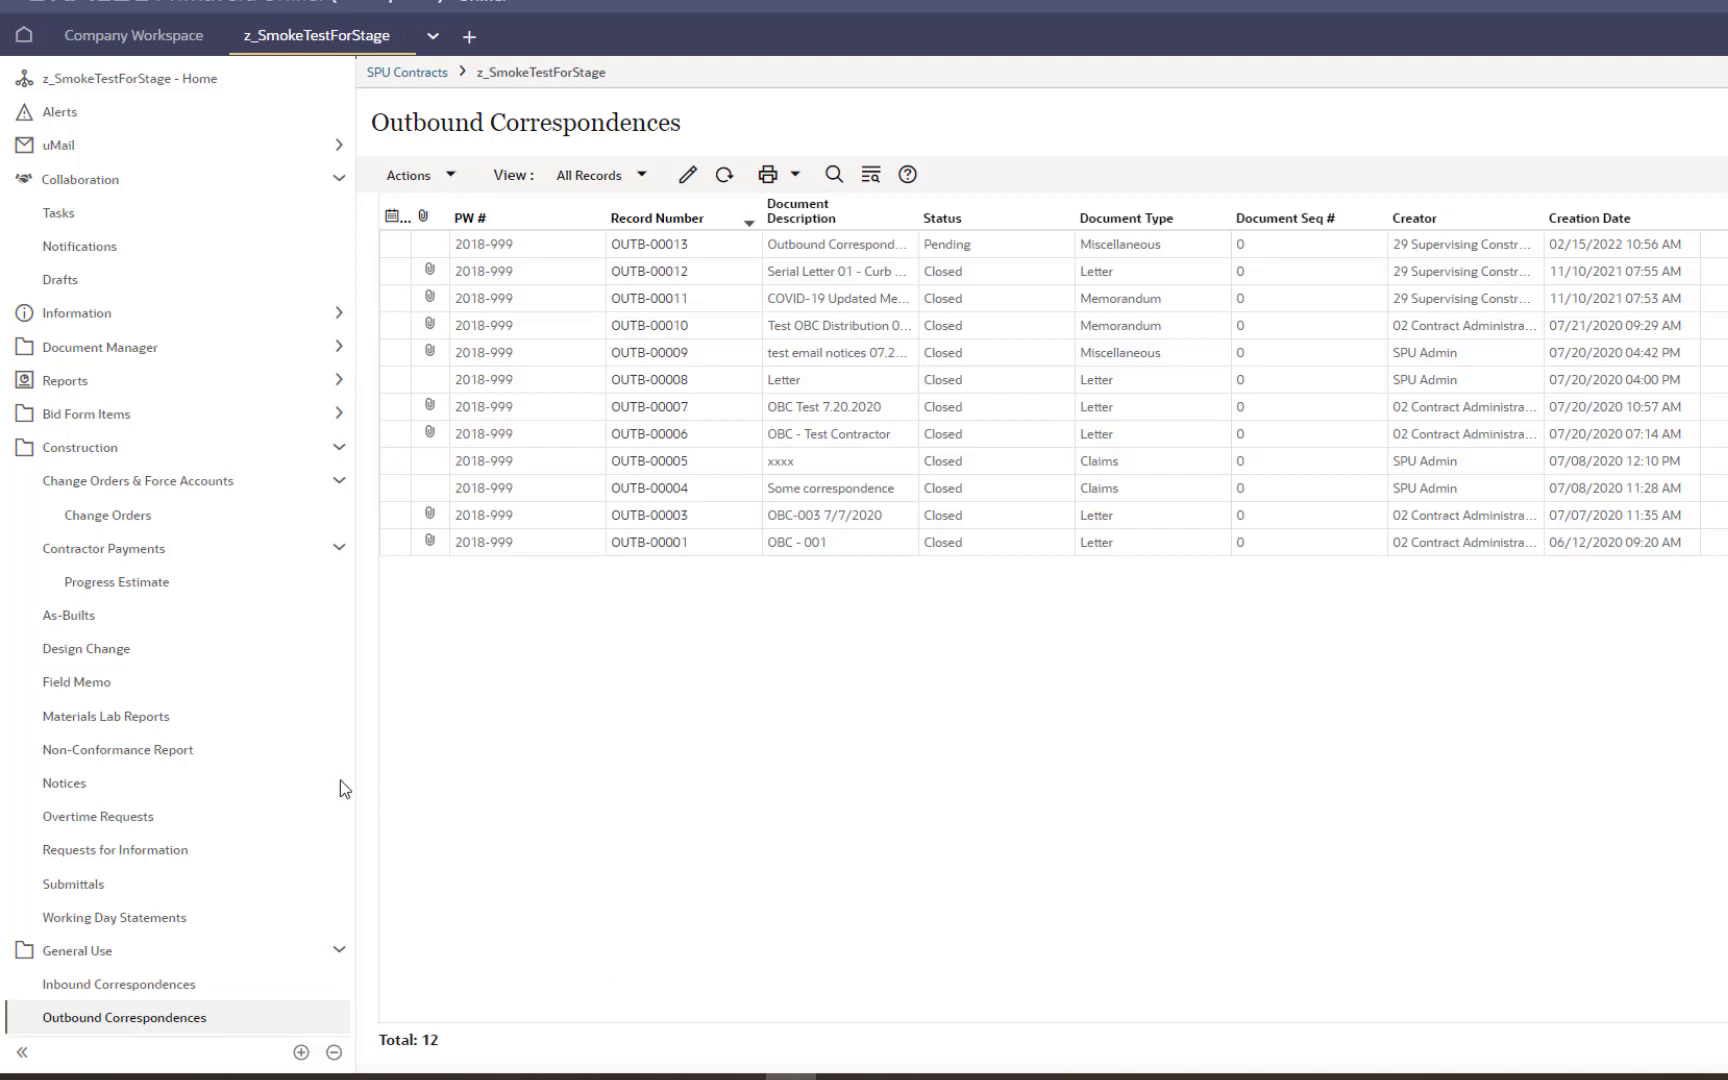
# Step: Accept the Outbound Correspondence Example task from Tasks so OUTB-00013 becomes editable
pyautogui.click(74, 215)
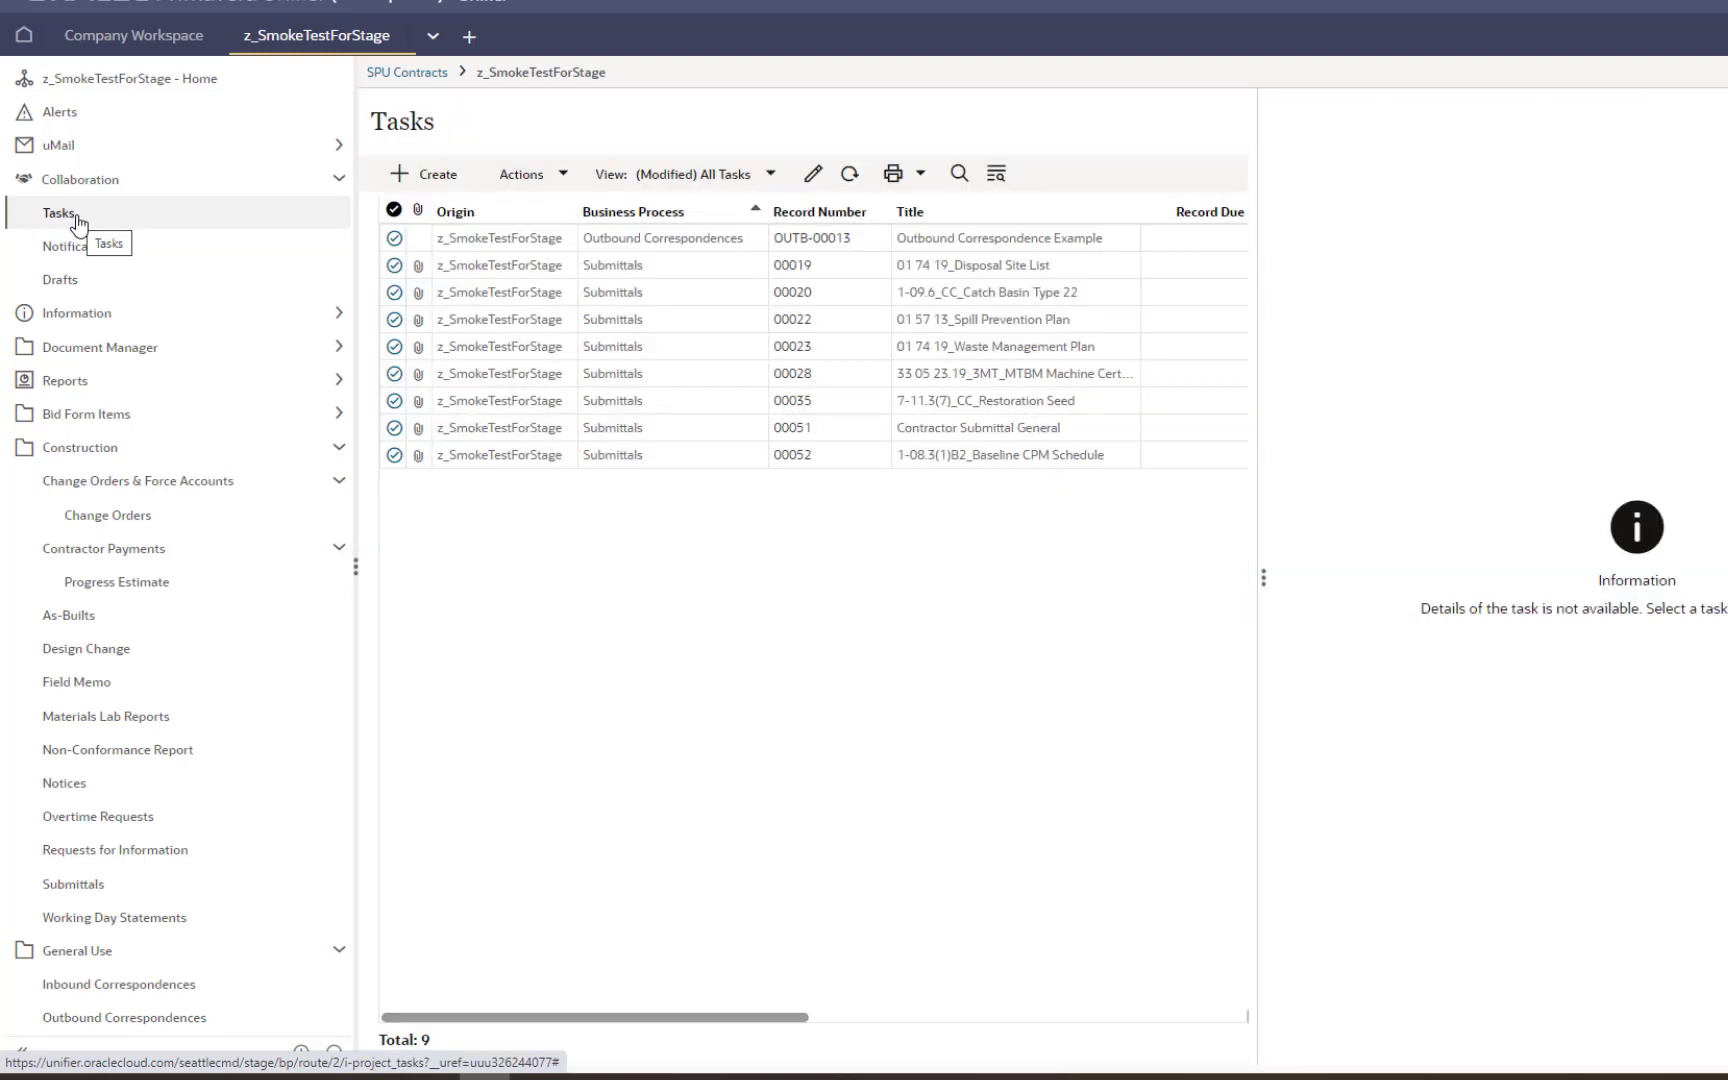
pyautogui.click(708, 245)
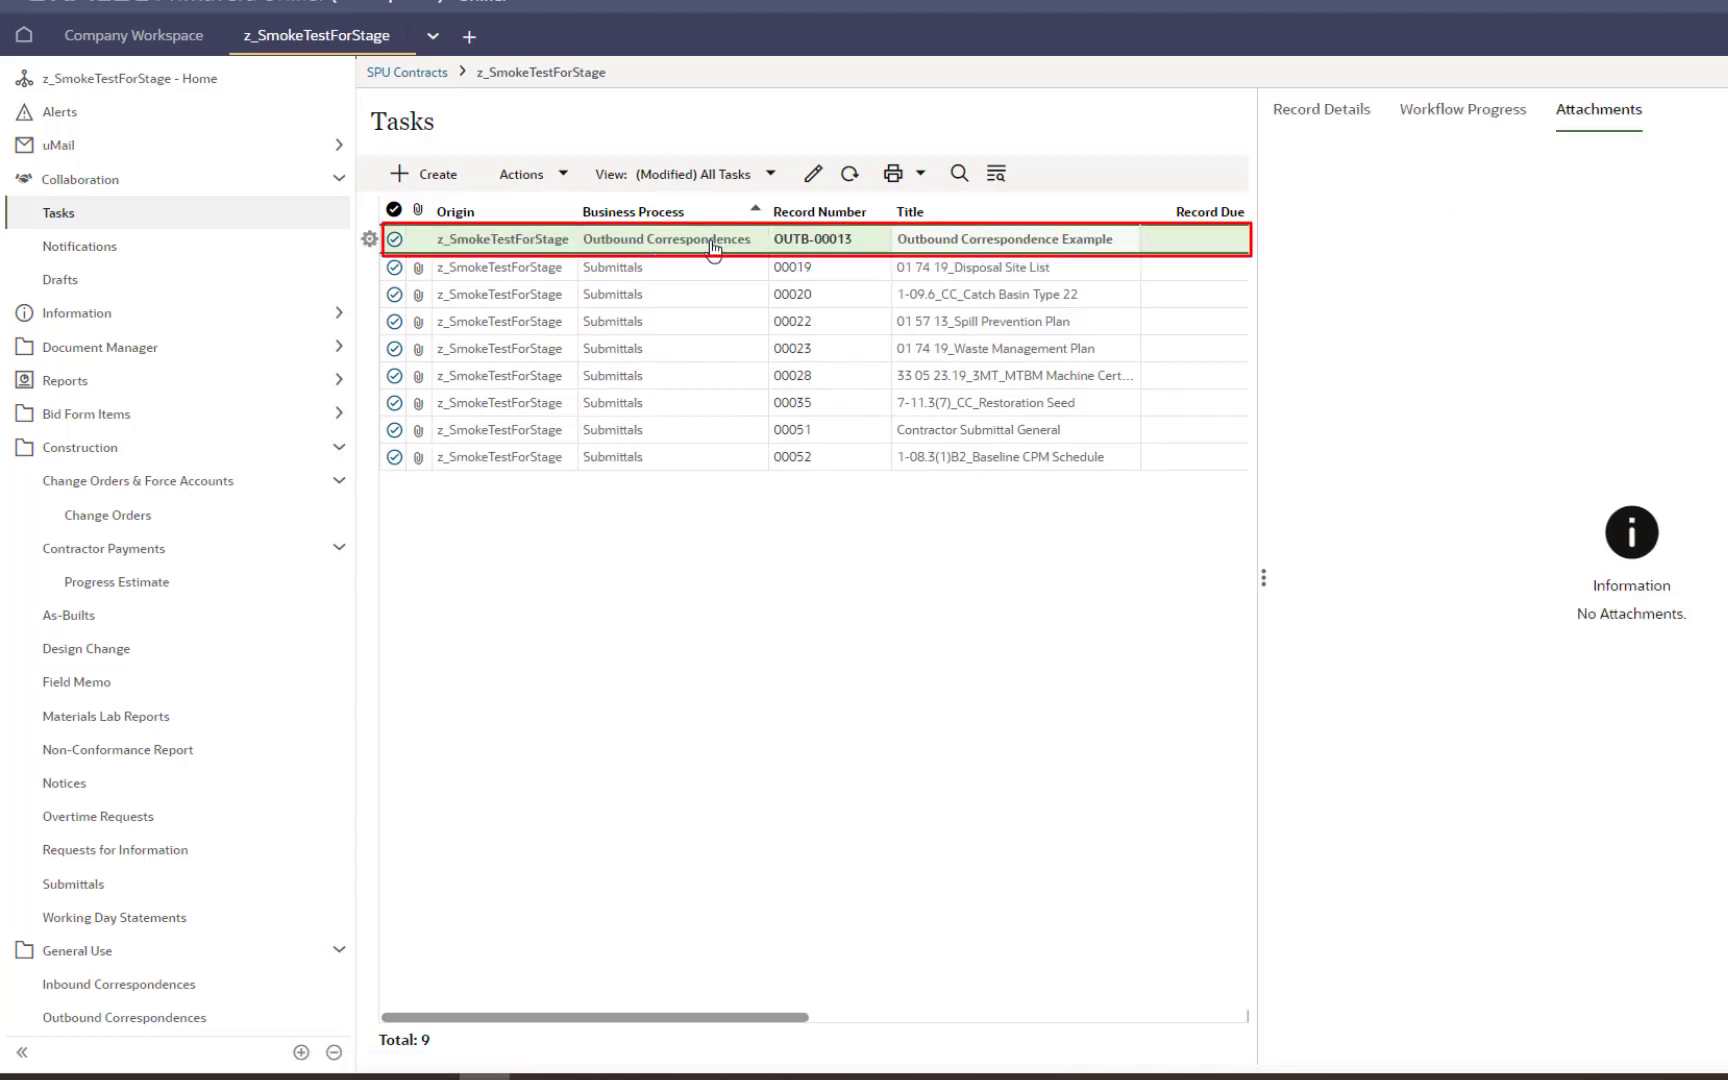
pyautogui.doubleClick(713, 249)
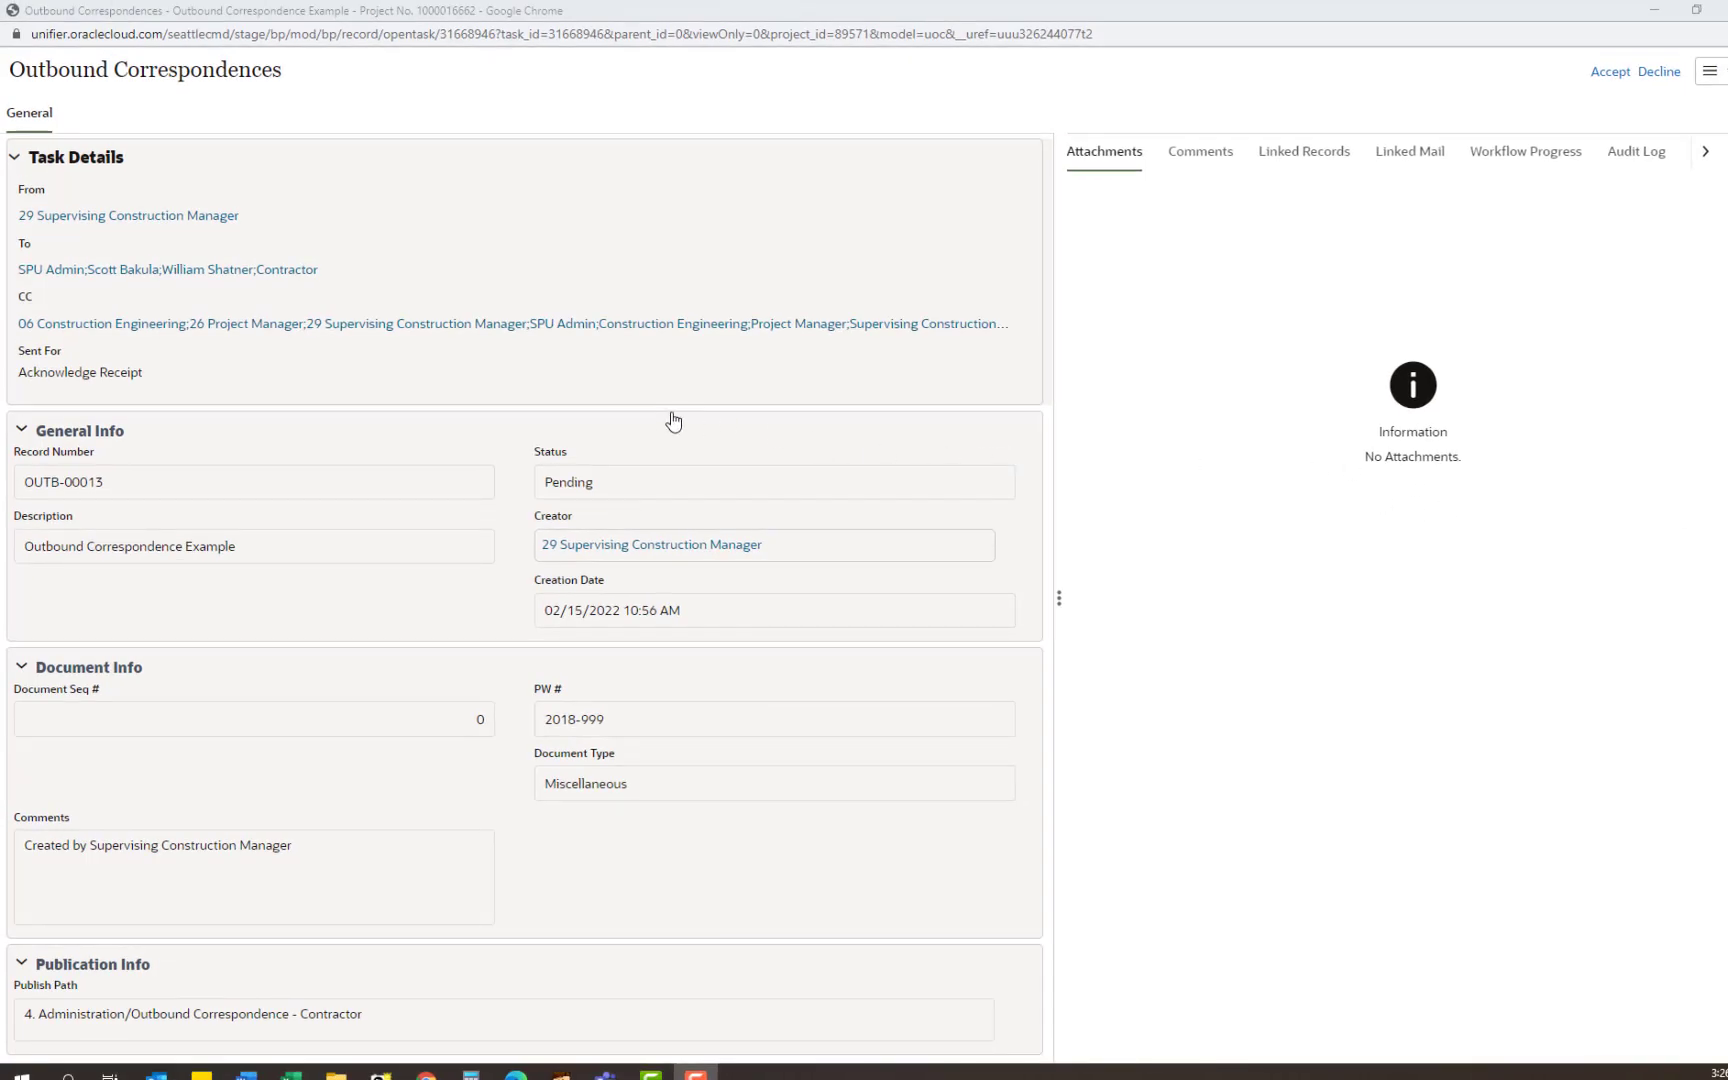
pyautogui.click(1610, 72)
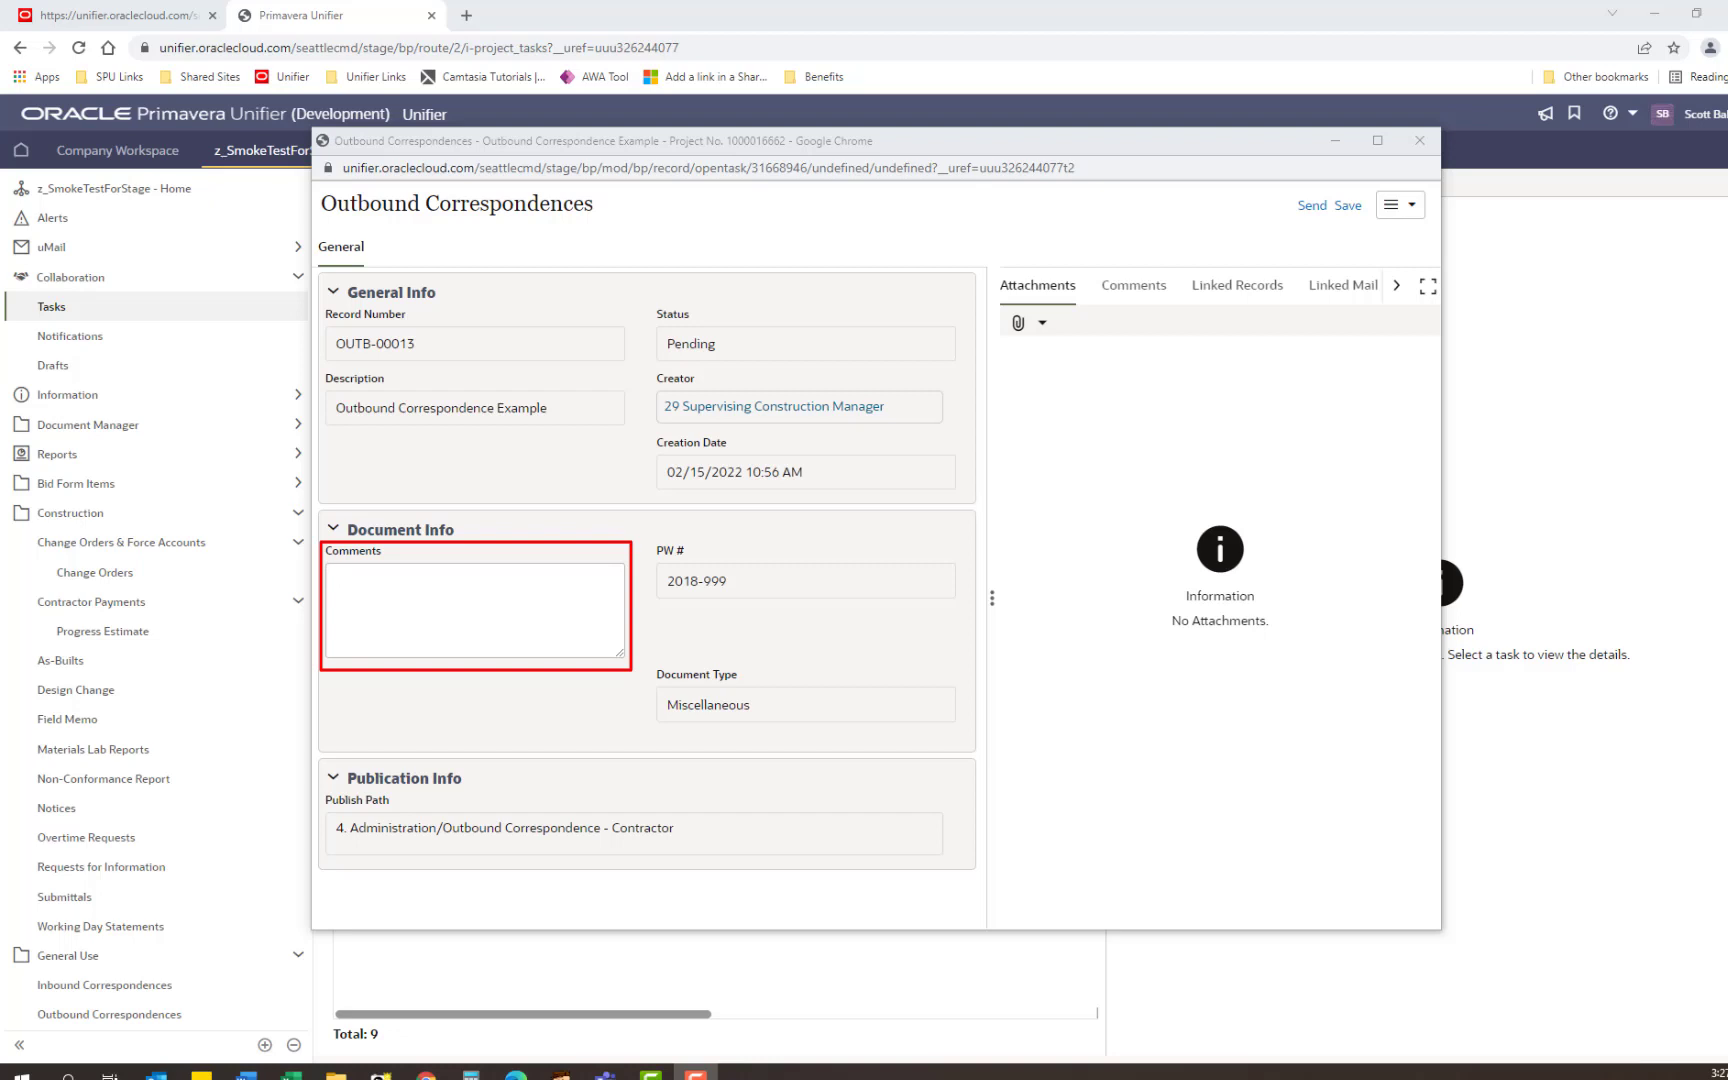
# Step: Send OUTB-00013 with Acknowledge Receipt and return to the Outbound Correspondences log
pyautogui.click(1311, 207)
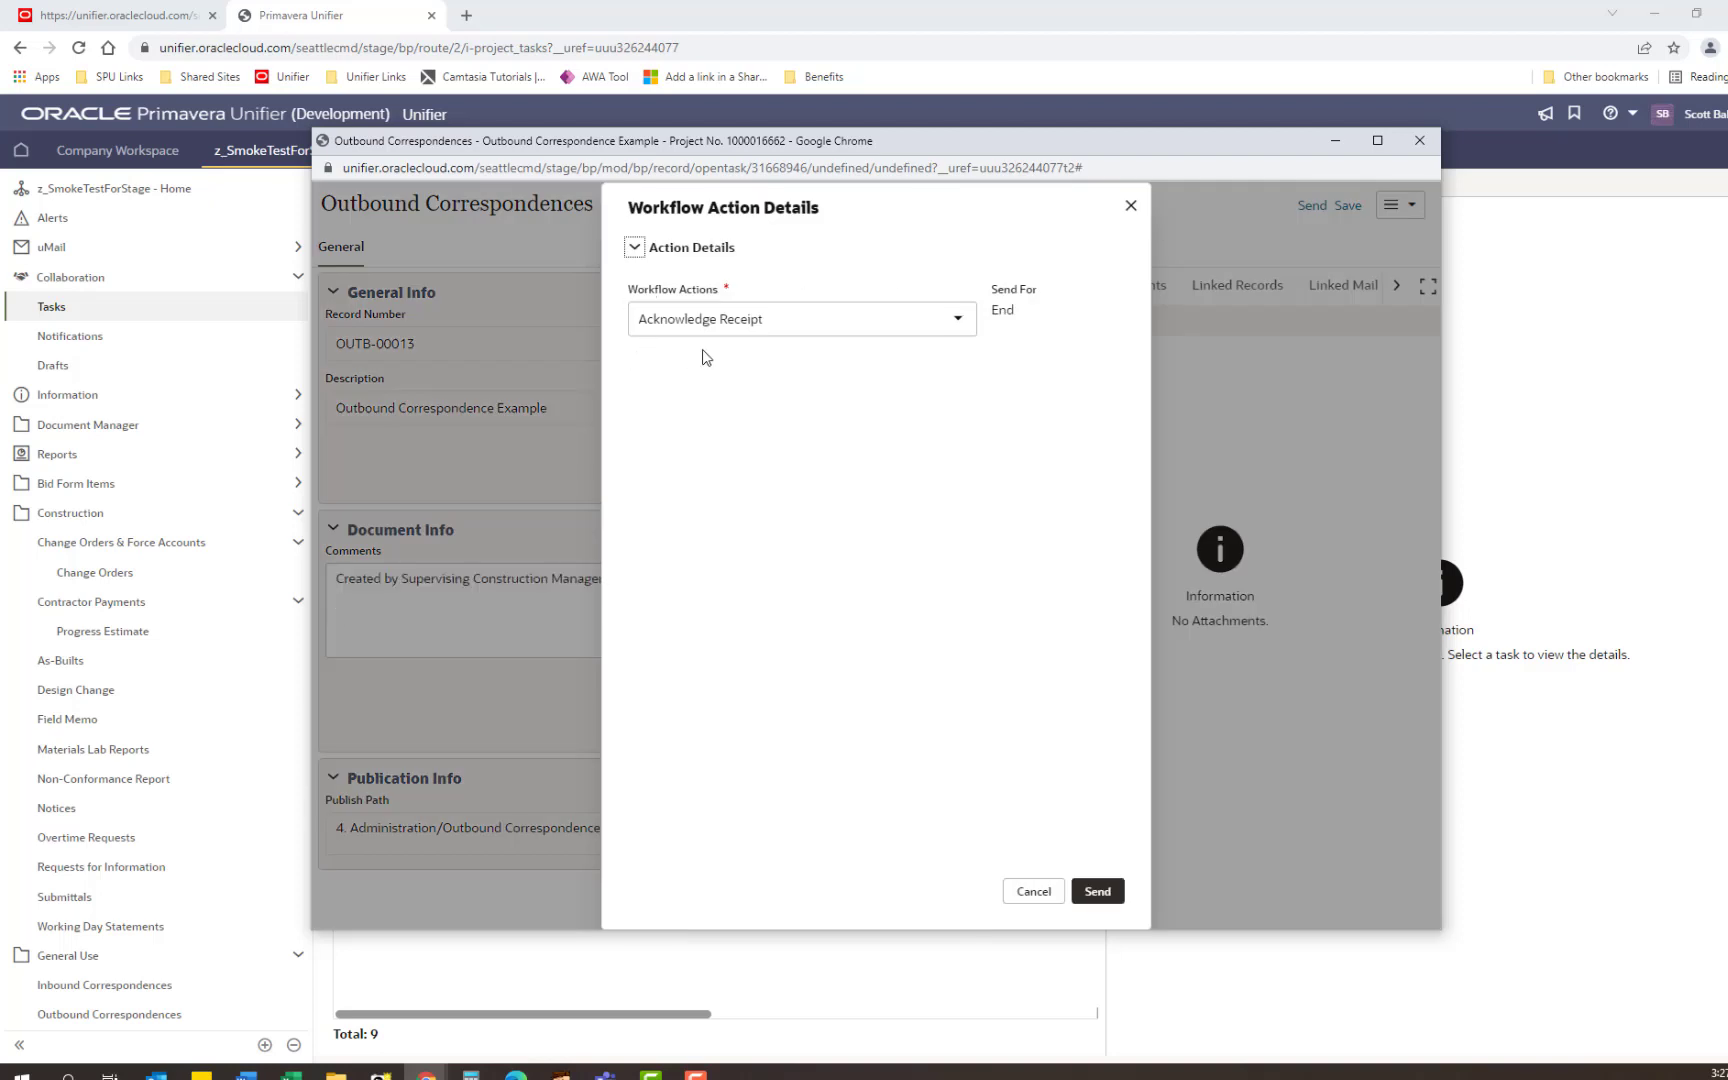
pyautogui.click(1096, 894)
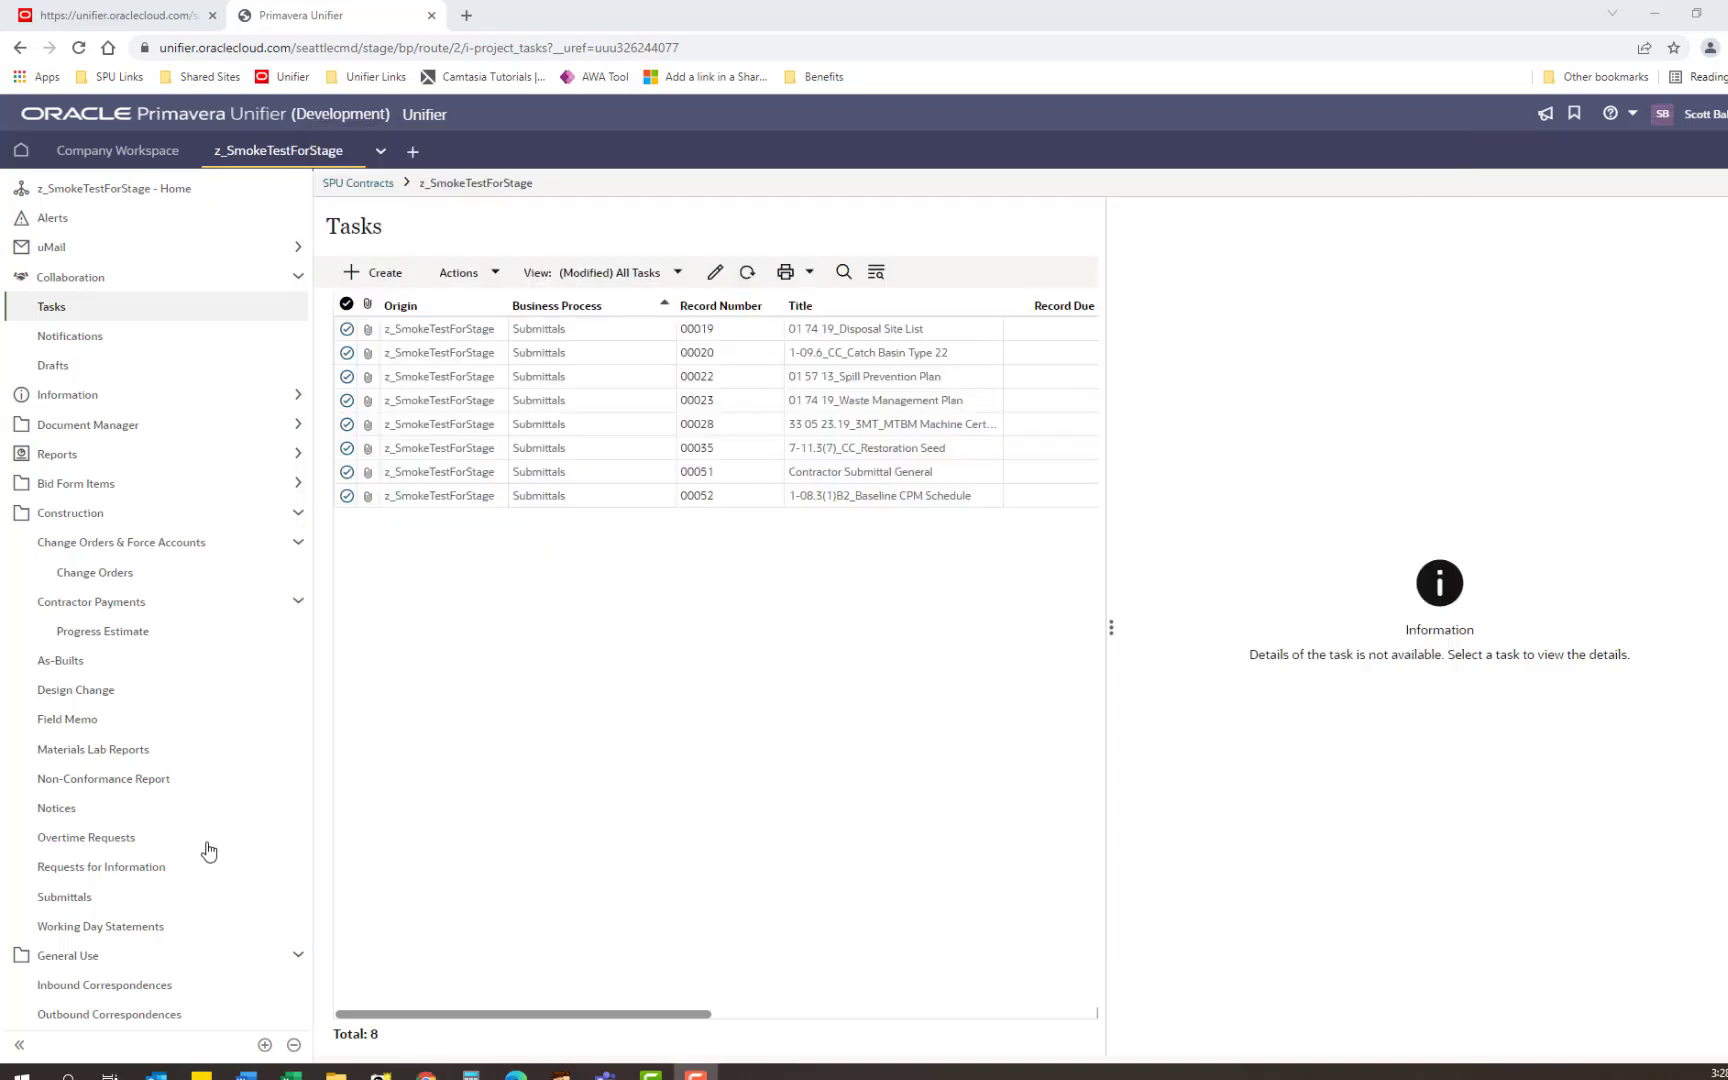
pyautogui.click(116, 1016)
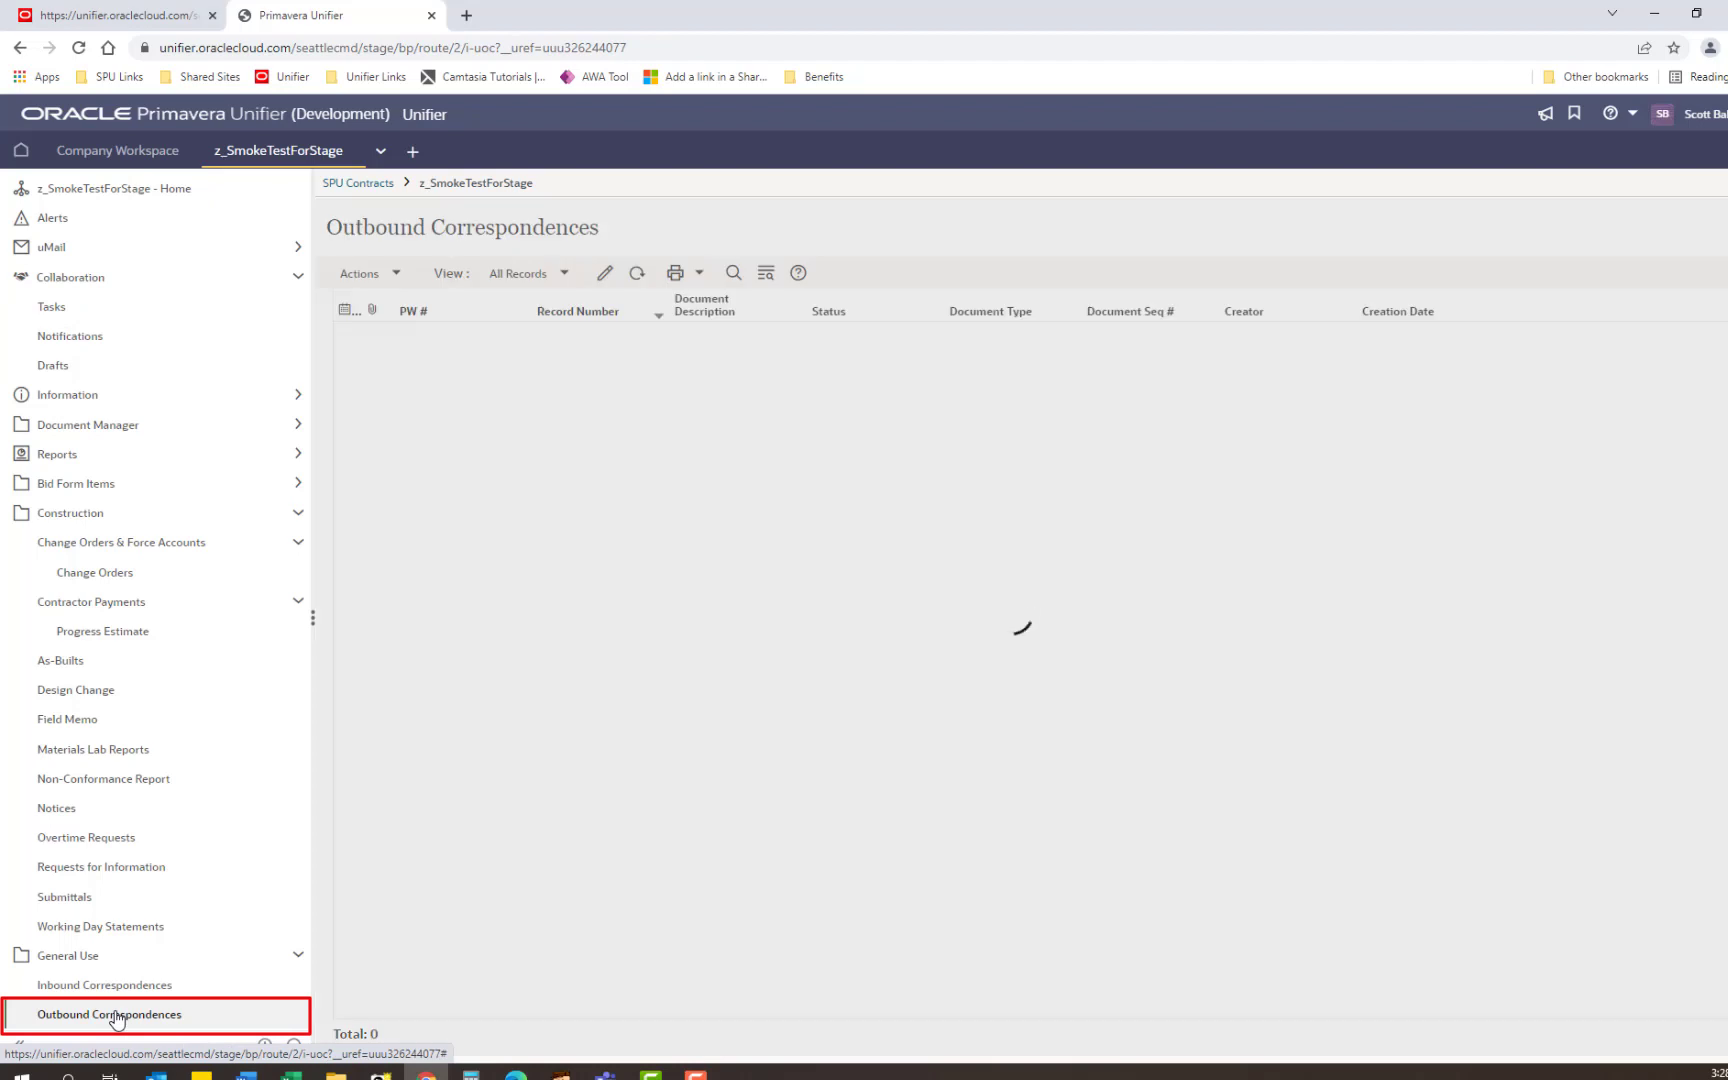